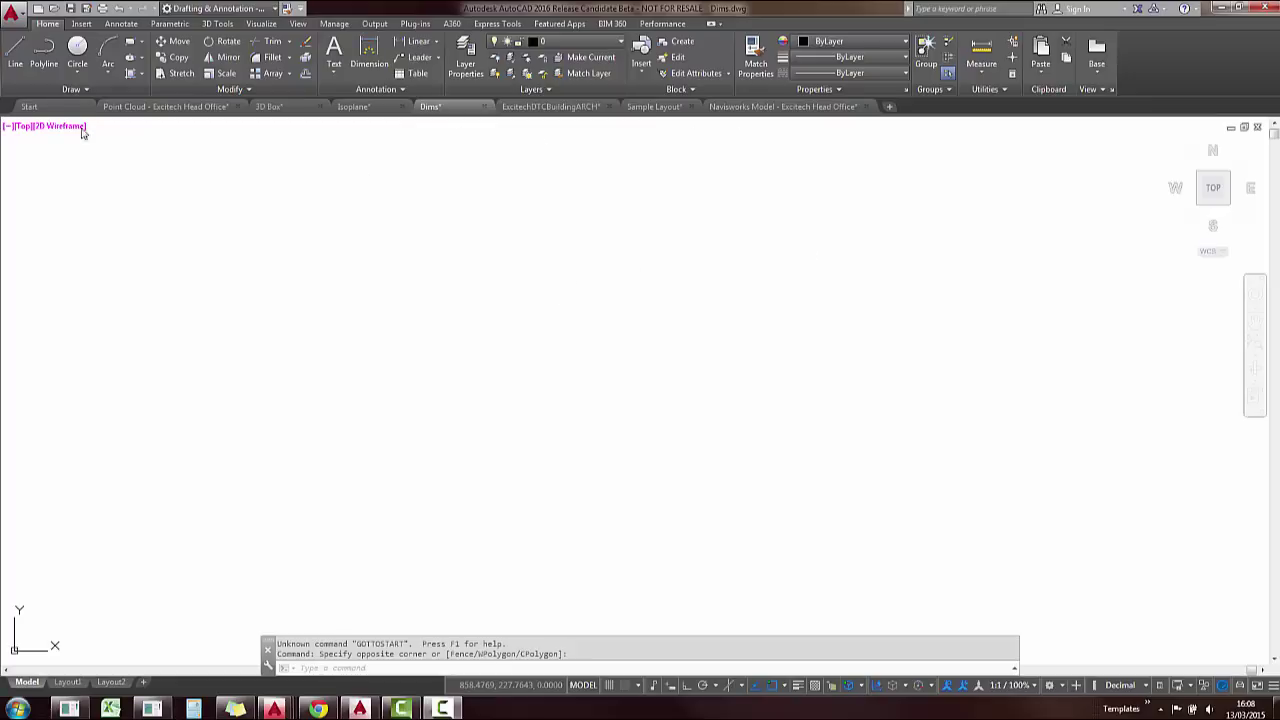
- Switch between the Start page and the Dims drawing, and return to the Start page with the GOTOSTART command
left_click(45, 107)
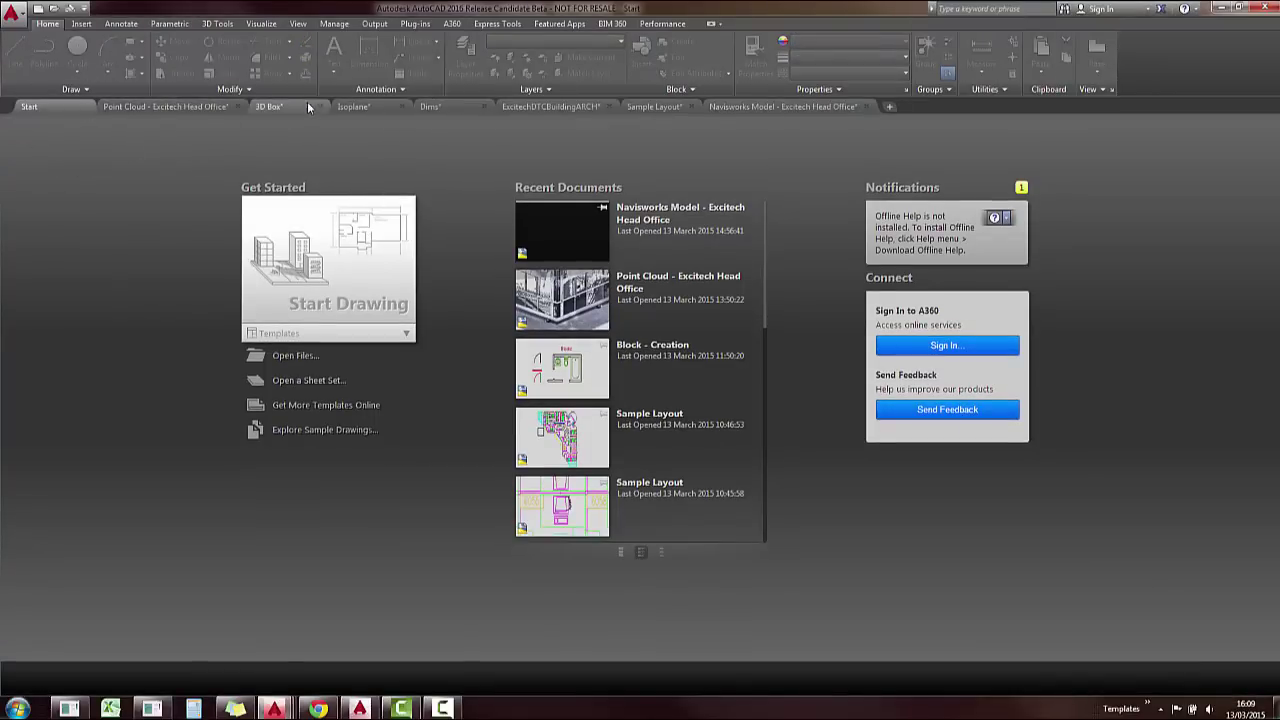
left_click(430, 106)
left_click_drag(566, 370, 535, 375)
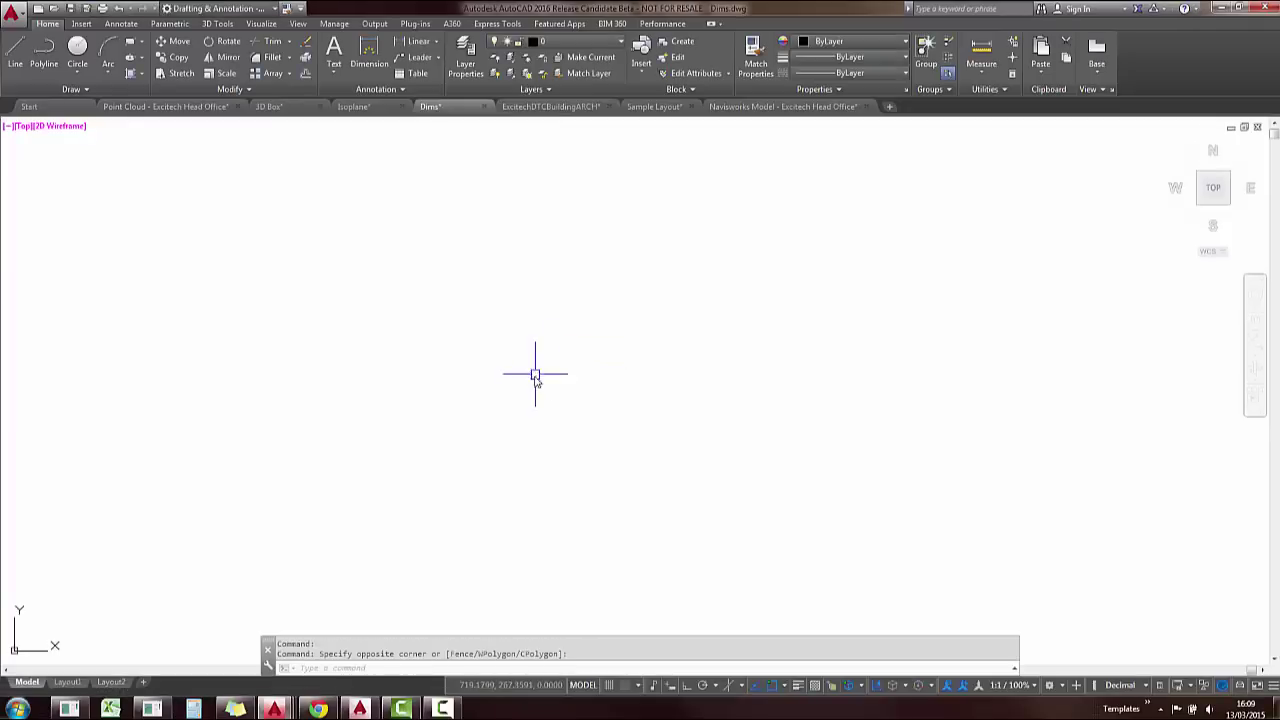
type("d")
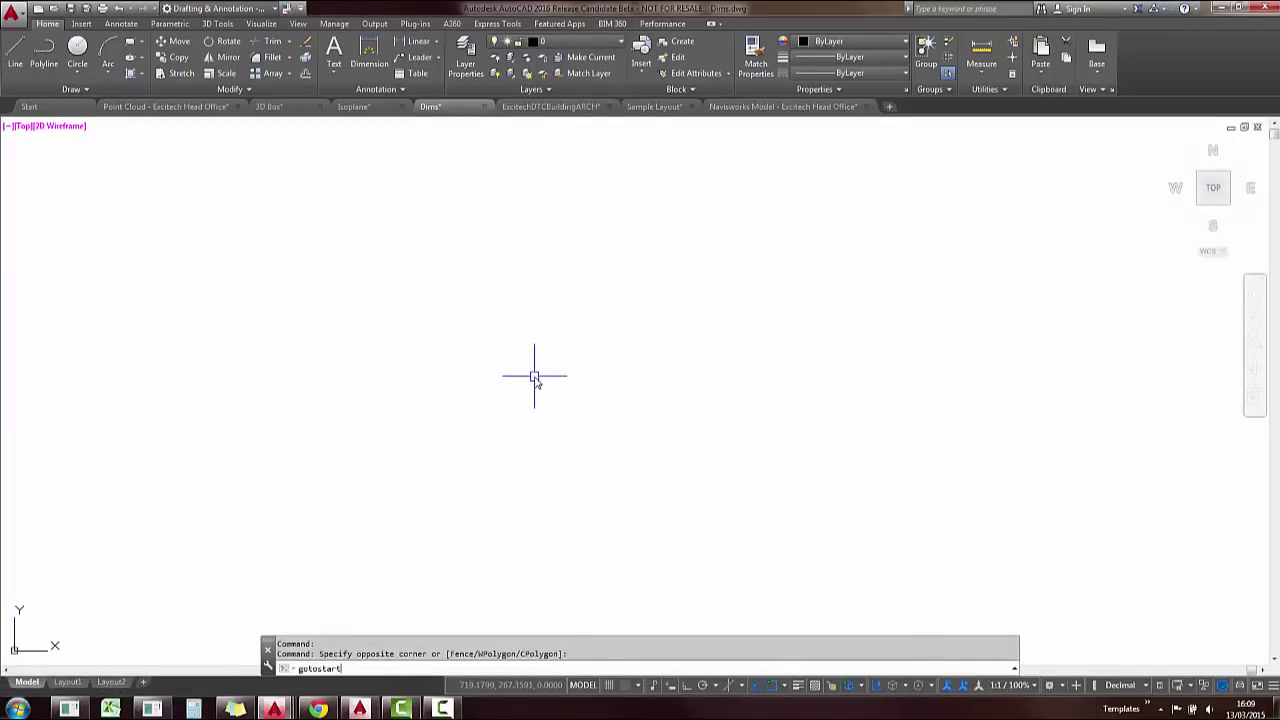
key("Return")
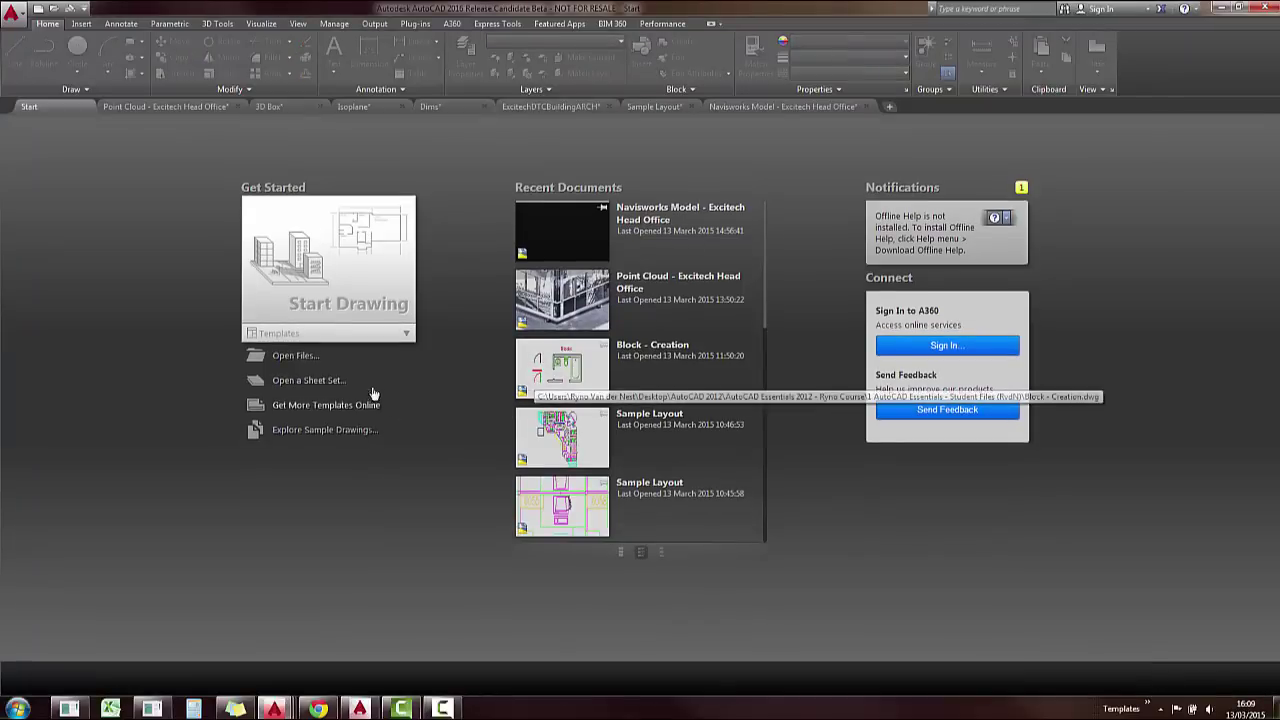
- Switch to the 3D Box drawing and view the file commands available for it
left_click(283, 107)
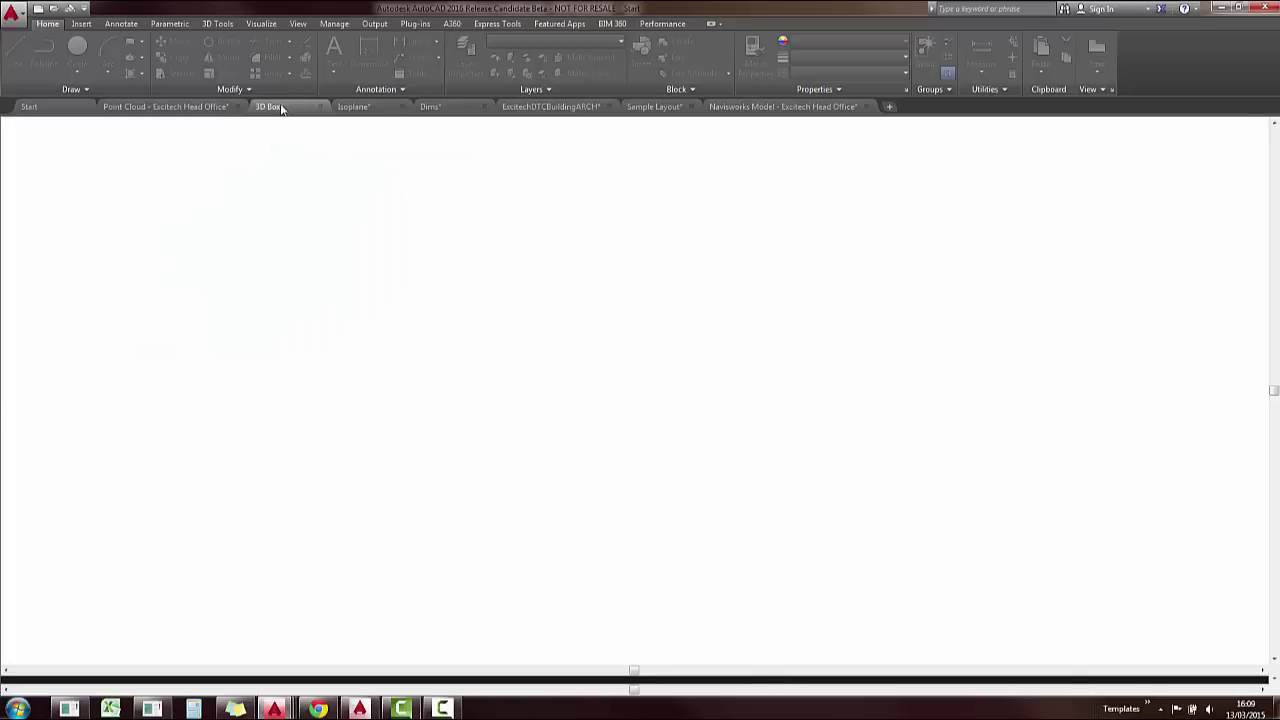
right_click(299, 109)
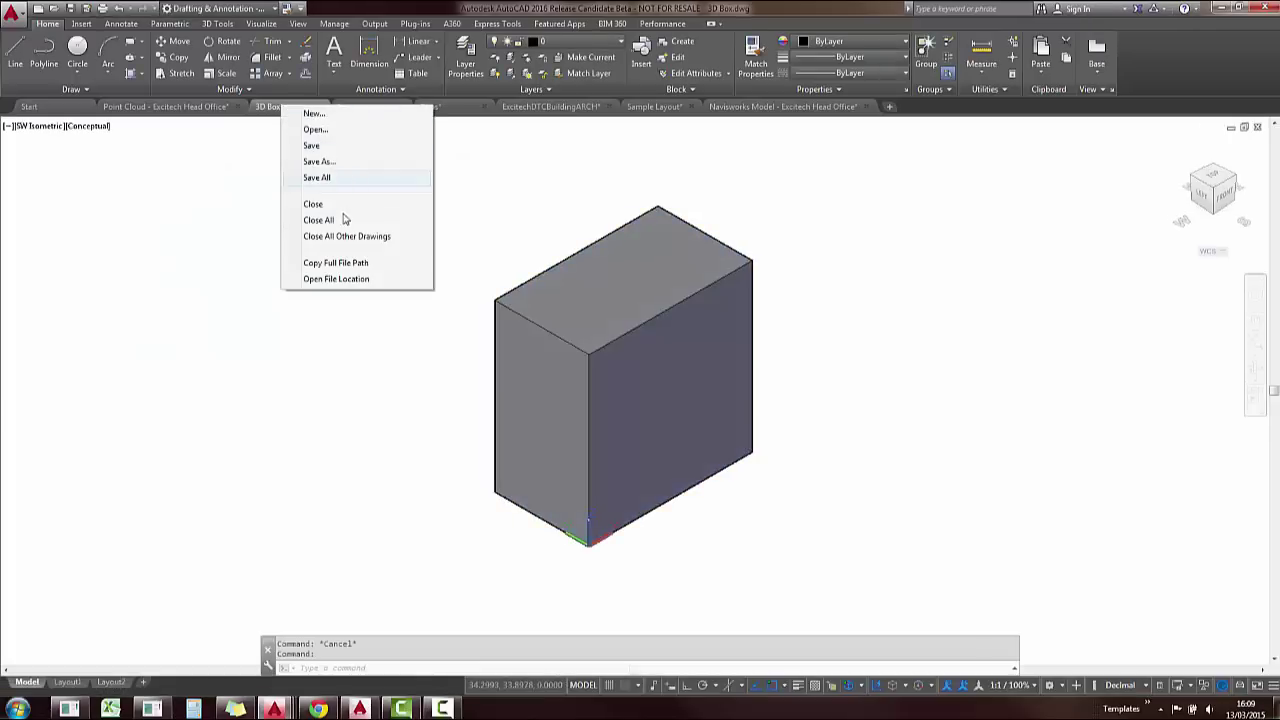
left_click(343, 224)
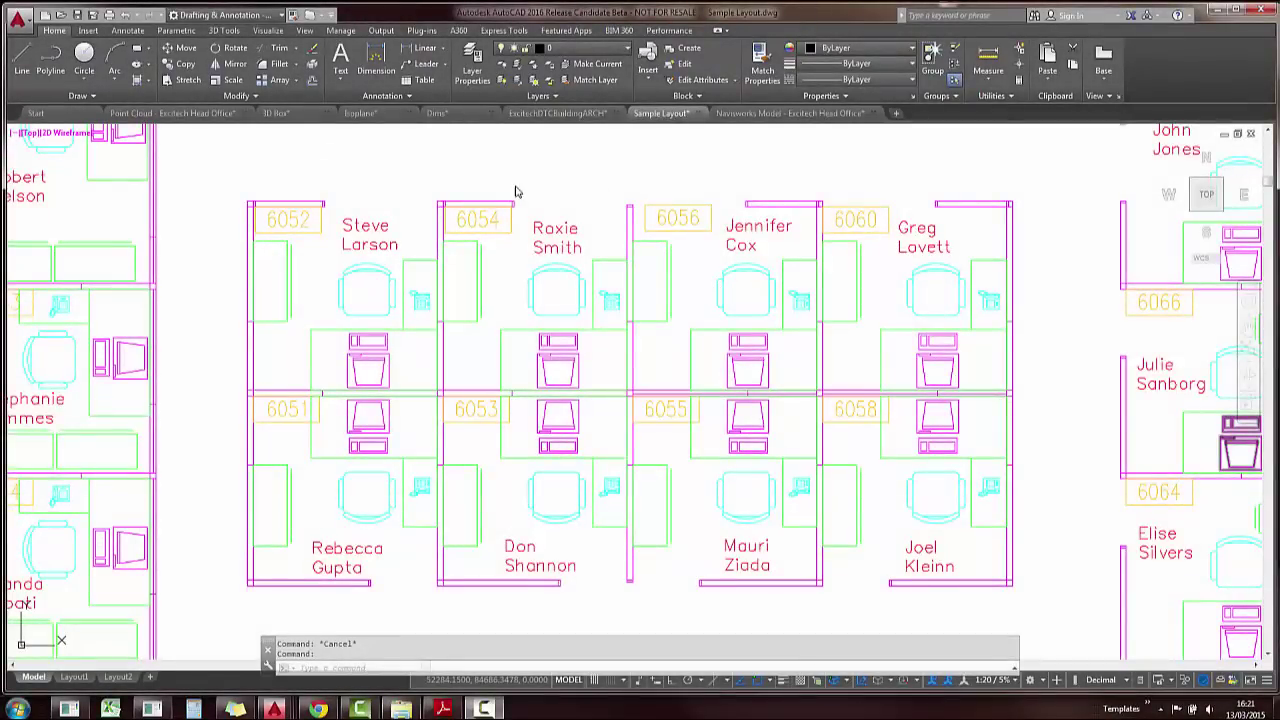
- Keep the extended Draw tools pinned open and add the Revision Cloud tool to the Quick Access Toolbar
left_click(92, 96)
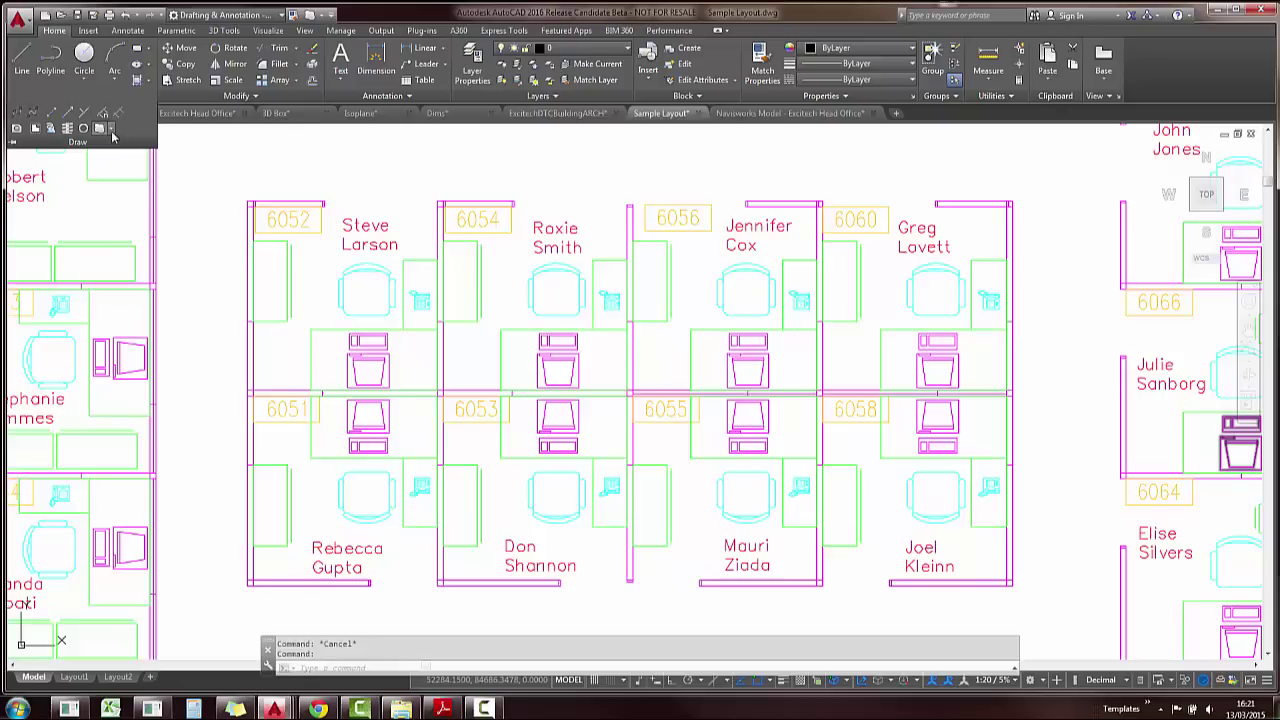
left_click(111, 129)
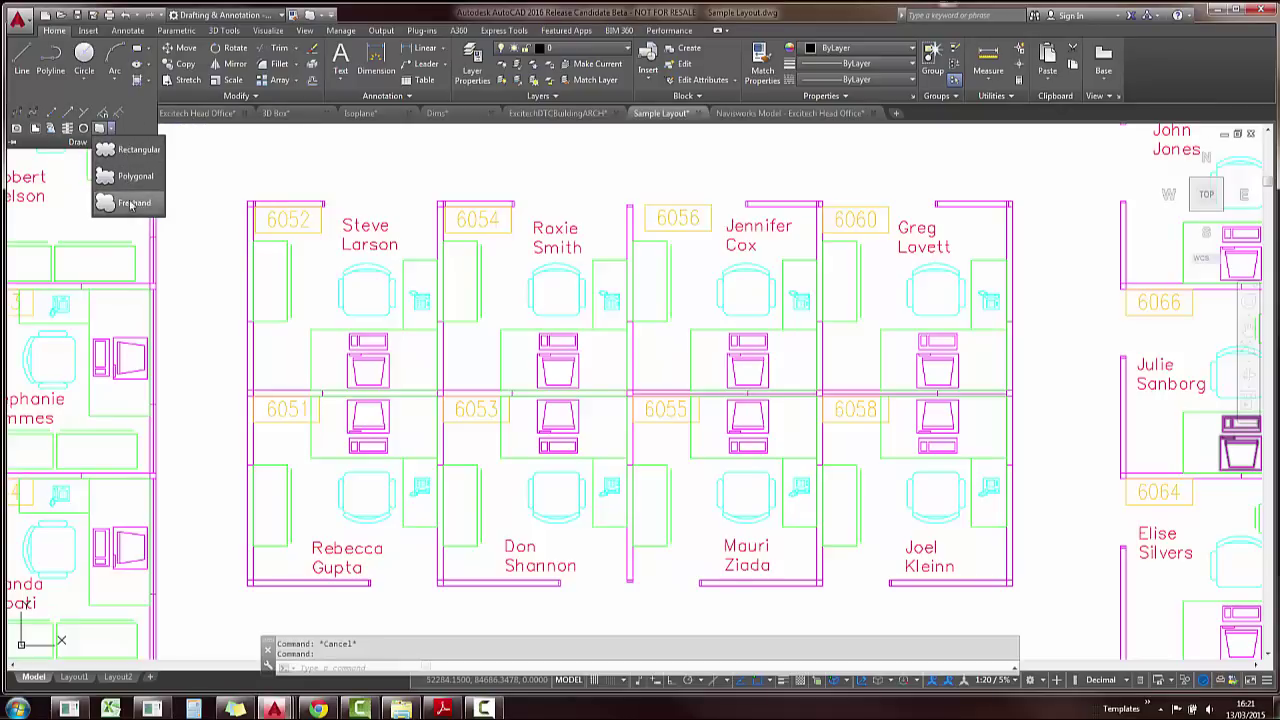
left_click(14, 147)
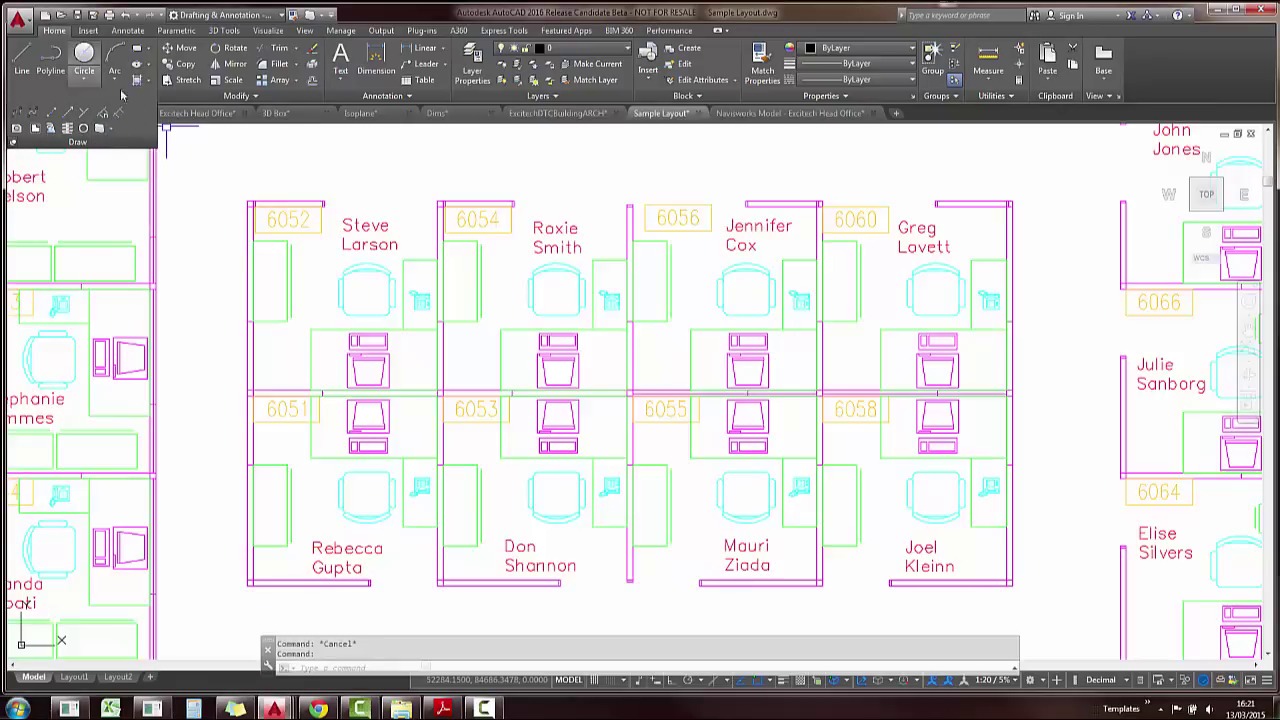
right_click(102, 128)
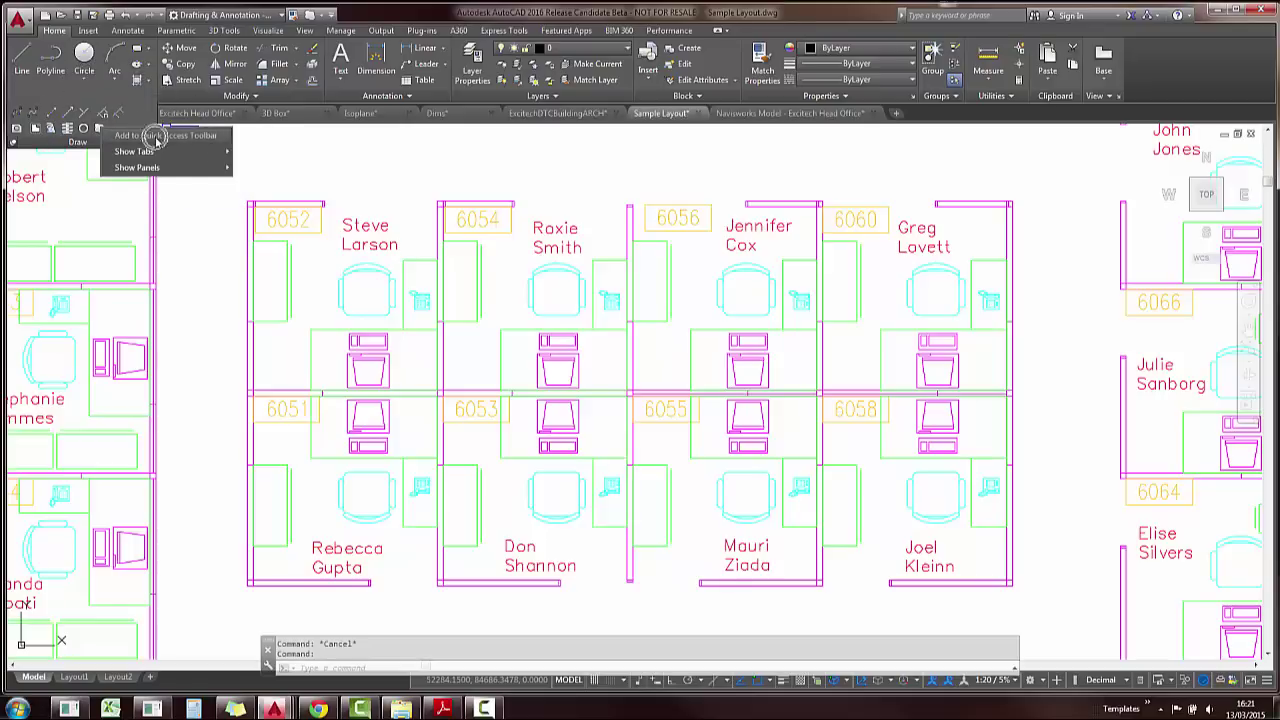
left_click(296, 153)
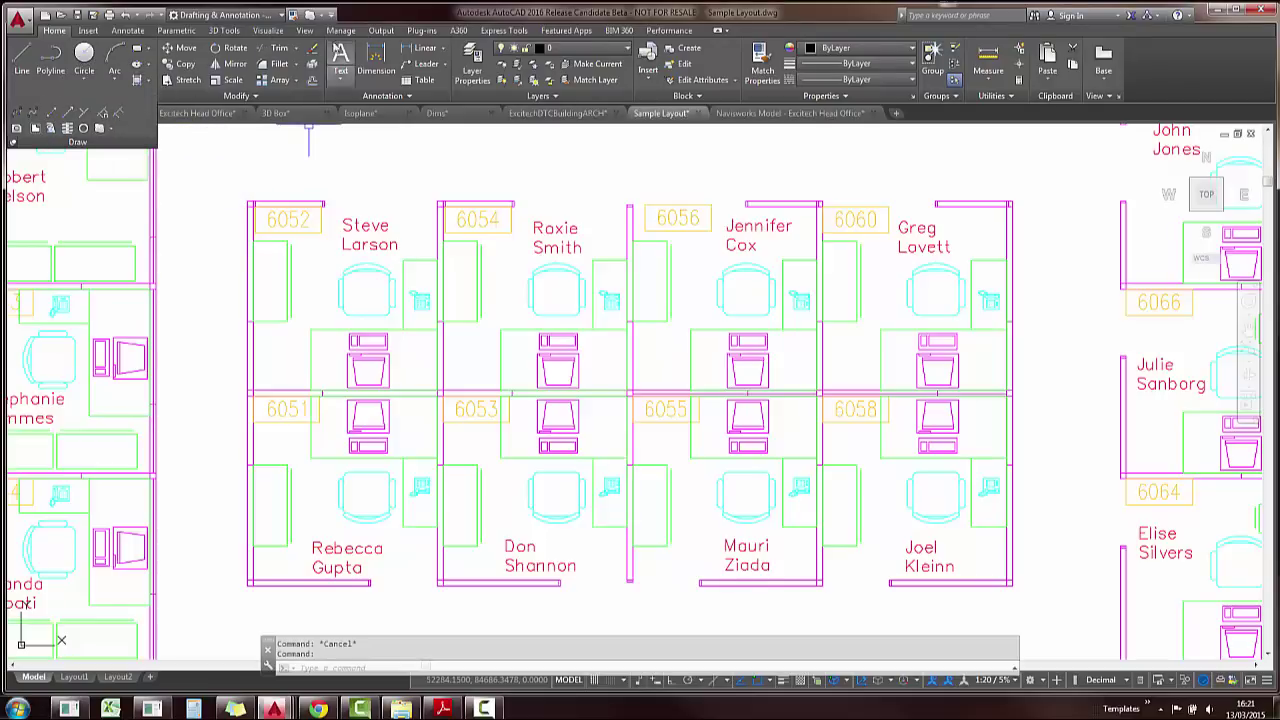
- Draw a rectangular revision cloud around offices 6052 and 6054 in the Sample Layout drawing
type("revcloud")
key("Return")
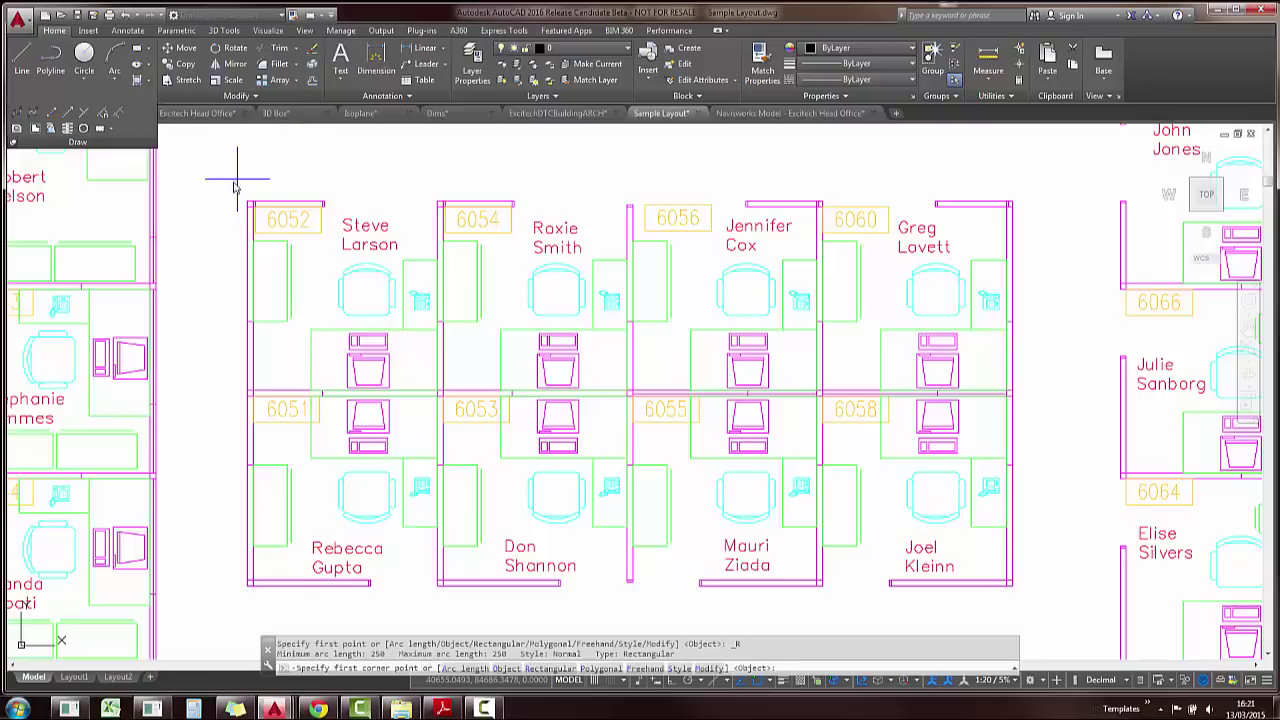
left_click(226, 178)
left_click(597, 427)
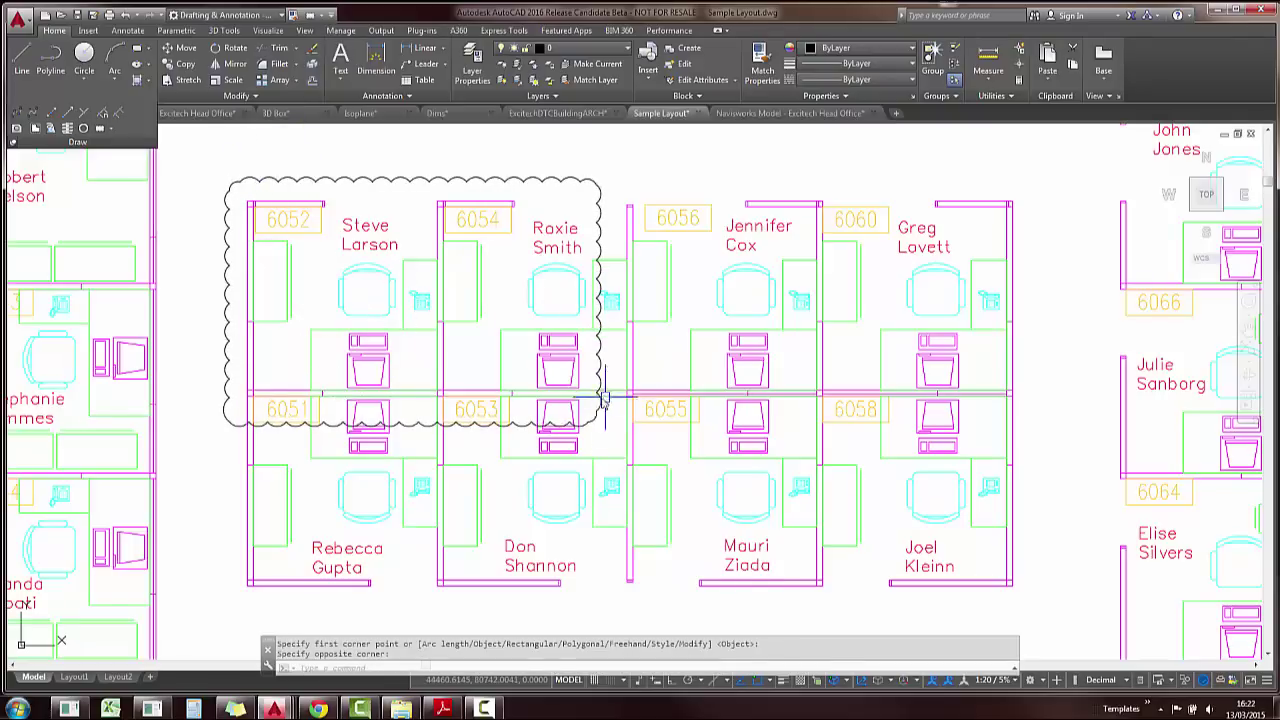
- Draw a five-point polygonal revision cloud around the chair and desk in office 6052
left_click(314, 14)
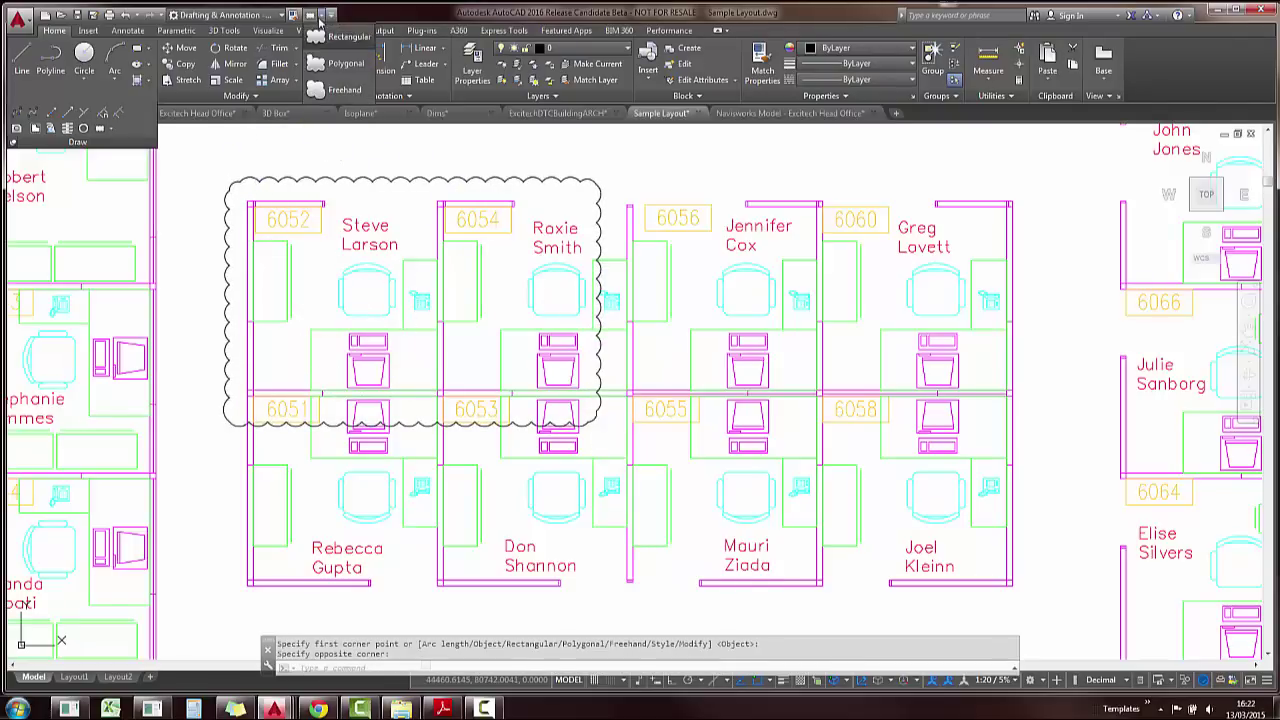
left_click(340, 66)
left_click(316, 236)
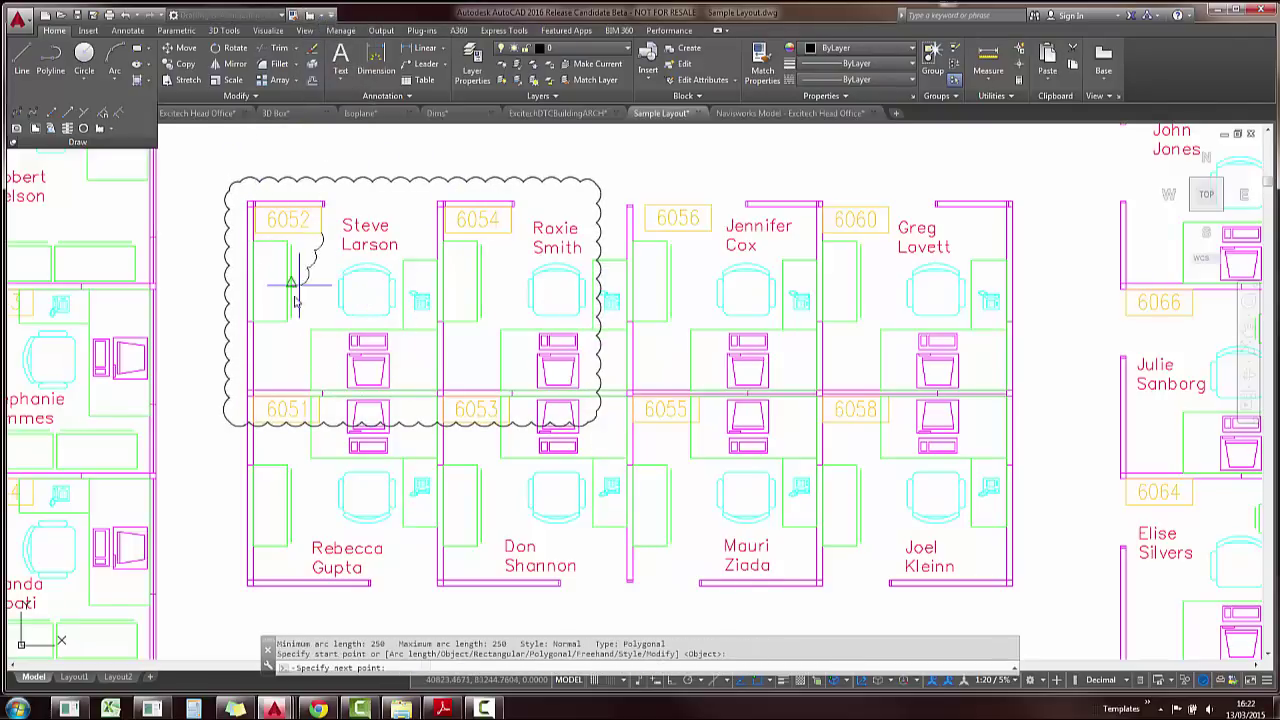
left_click(275, 332)
left_click(422, 382)
left_click(475, 286)
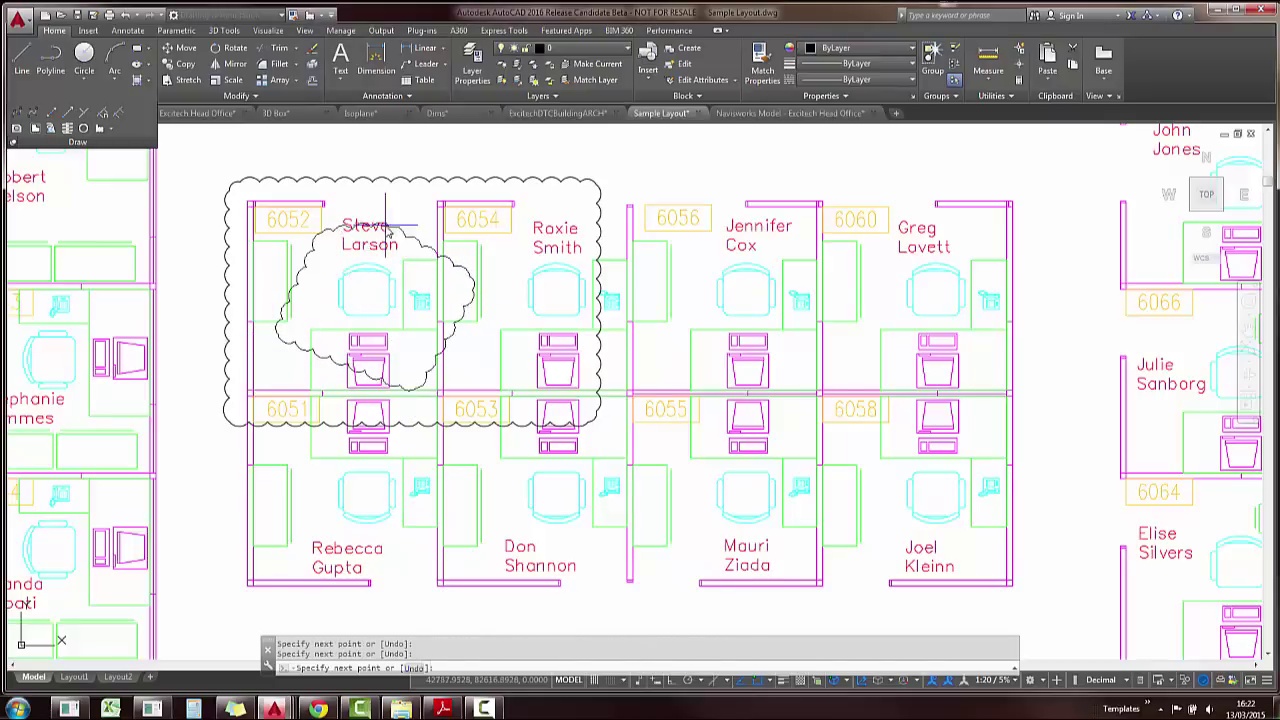
key("Return")
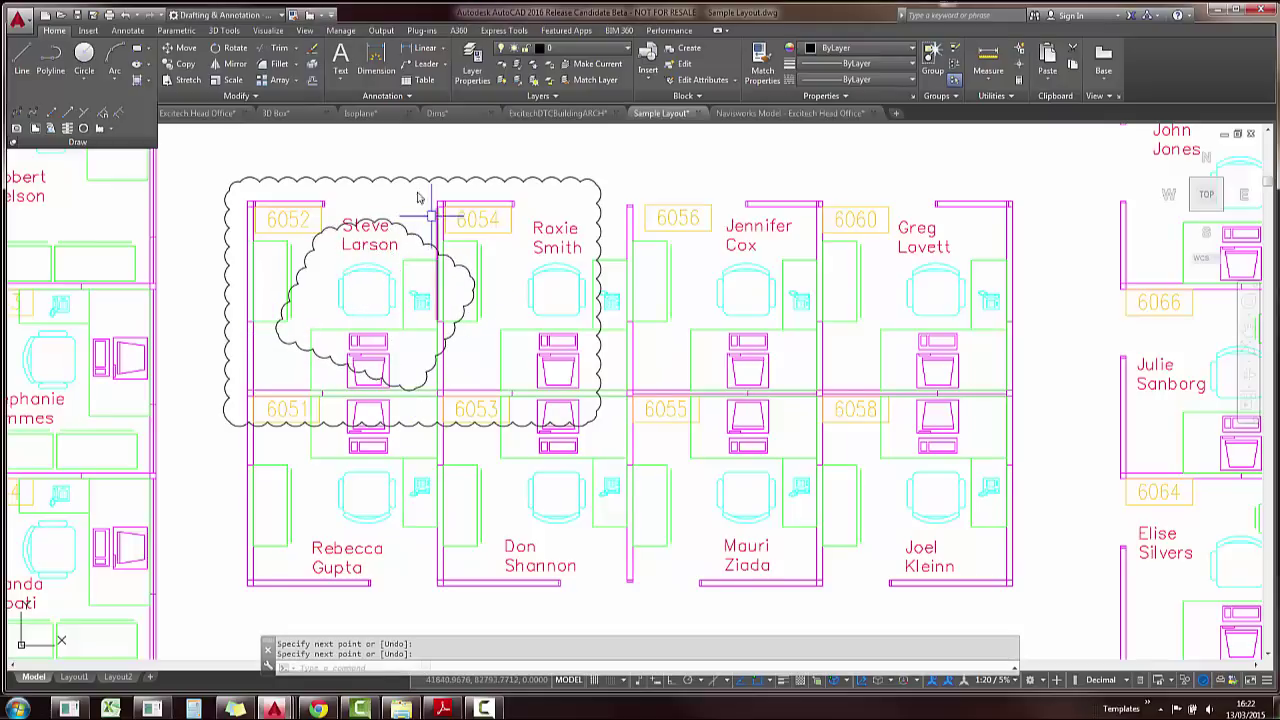
- Draw a closed freehand revision cloud around the desk area of office 6056, extending down over the 6055 label
left_click(311, 16)
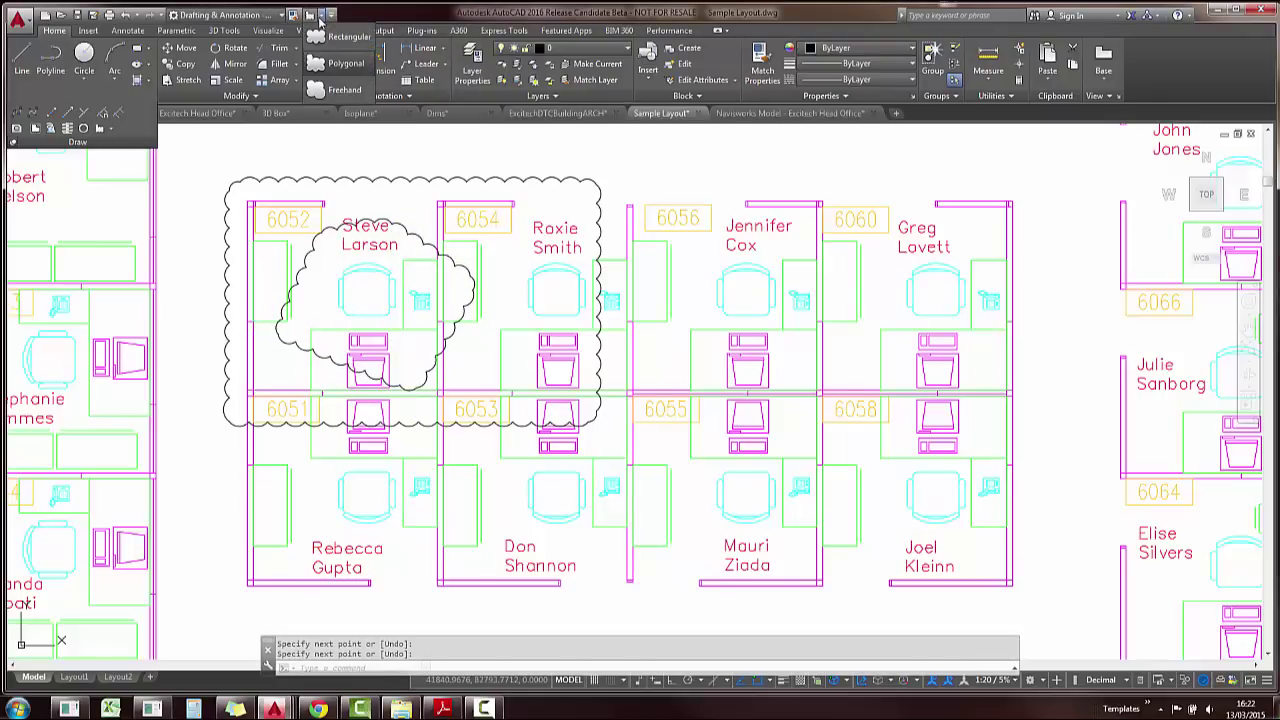
left_click(341, 91)
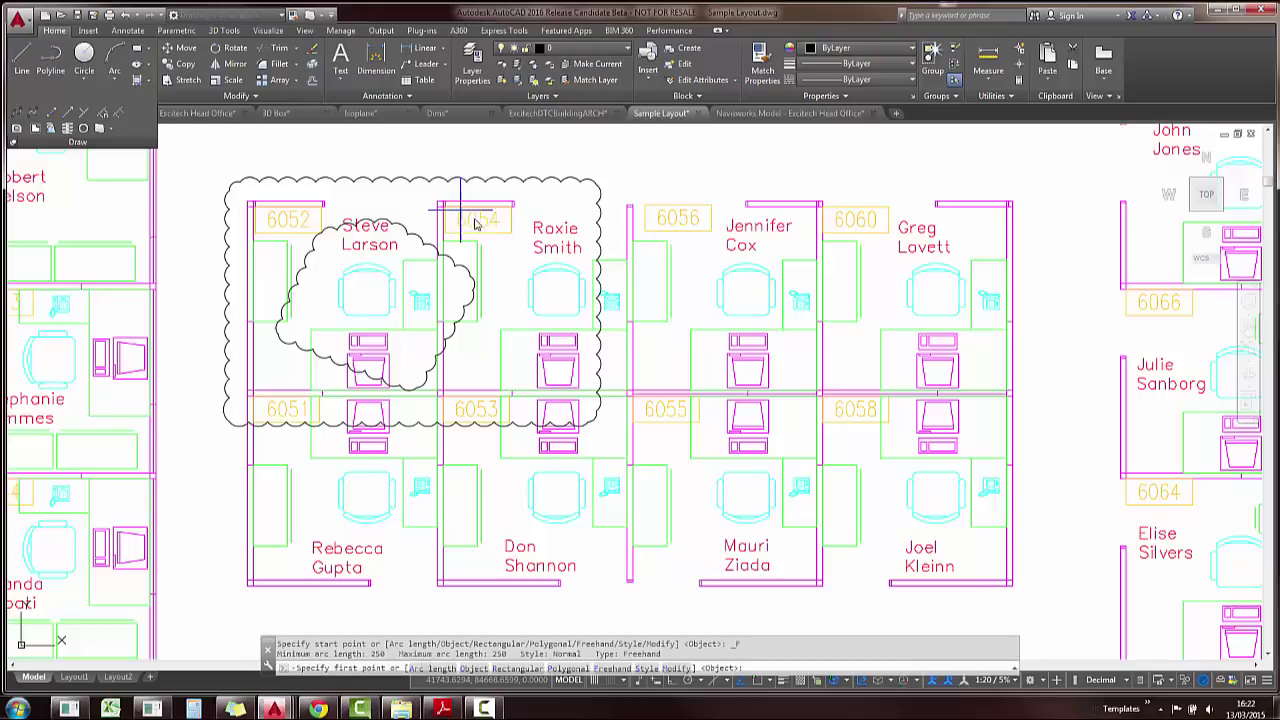
left_click(676, 245)
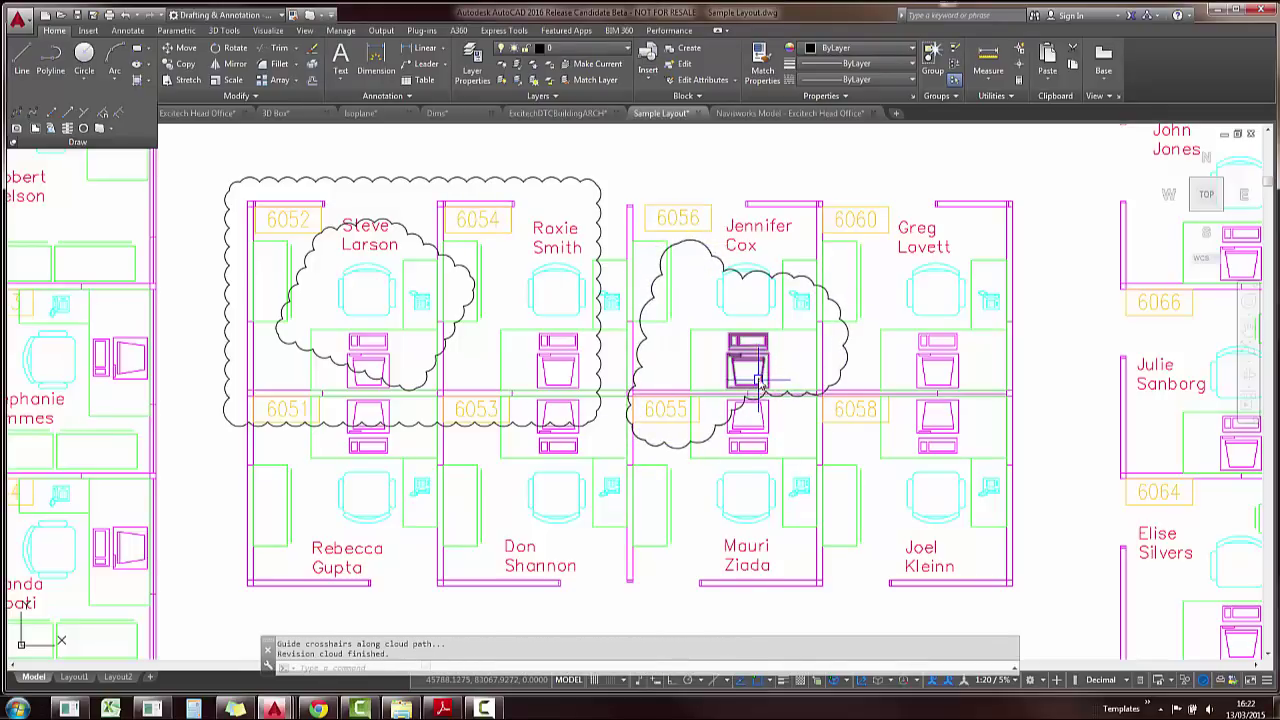
- Inspect the grips of the freehand revision cloud, then clear the selection
scroll(560, 255, "up", 3)
middle_click_drag(563, 263, 680, 343)
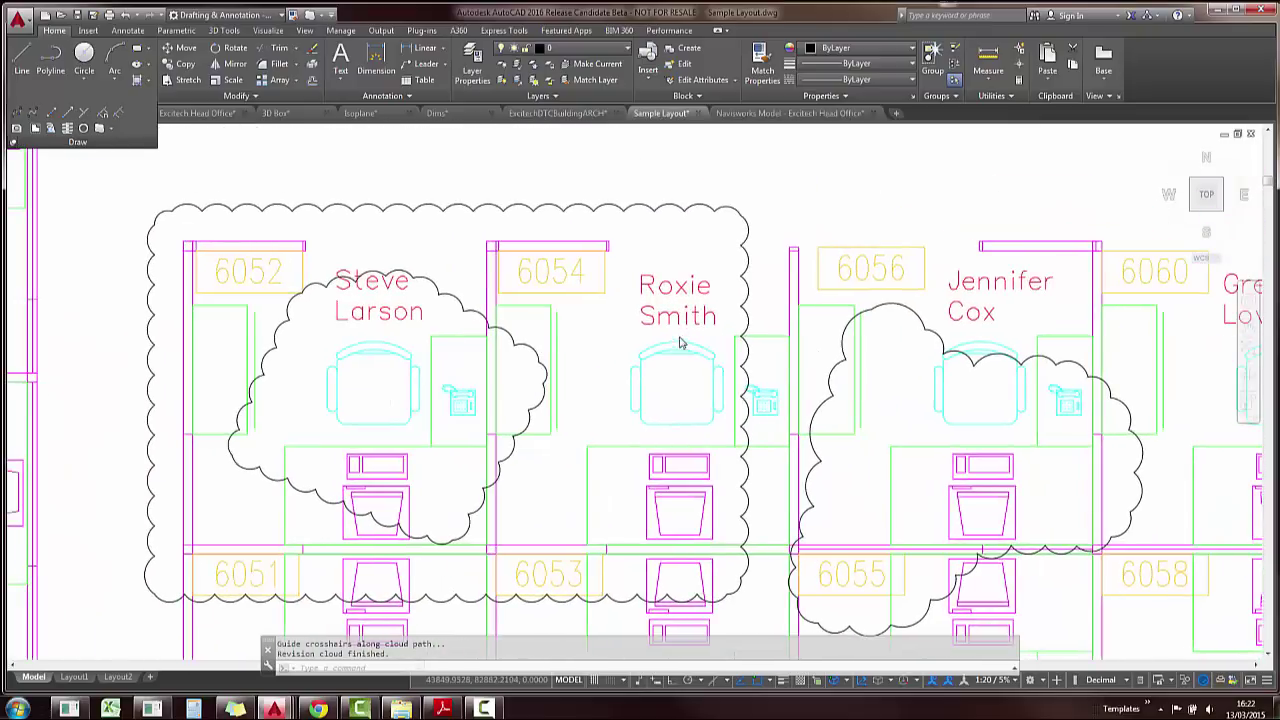
left_click(885, 306)
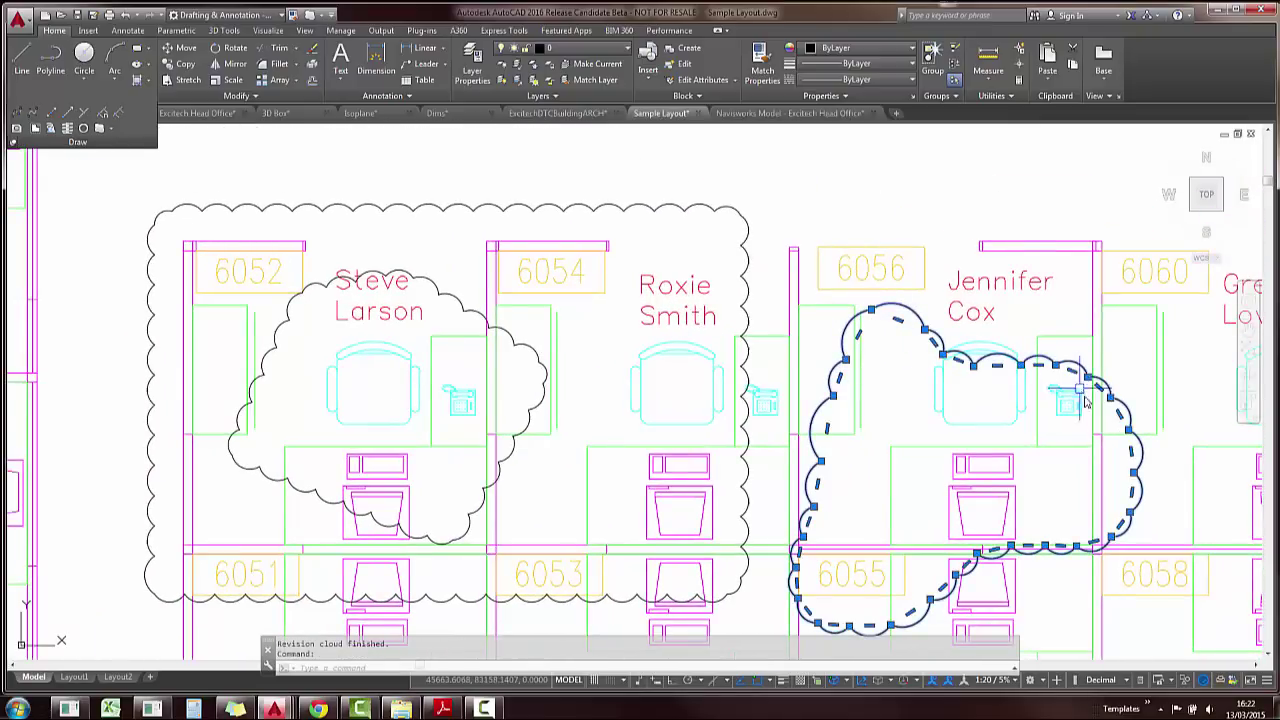
key("Escape")
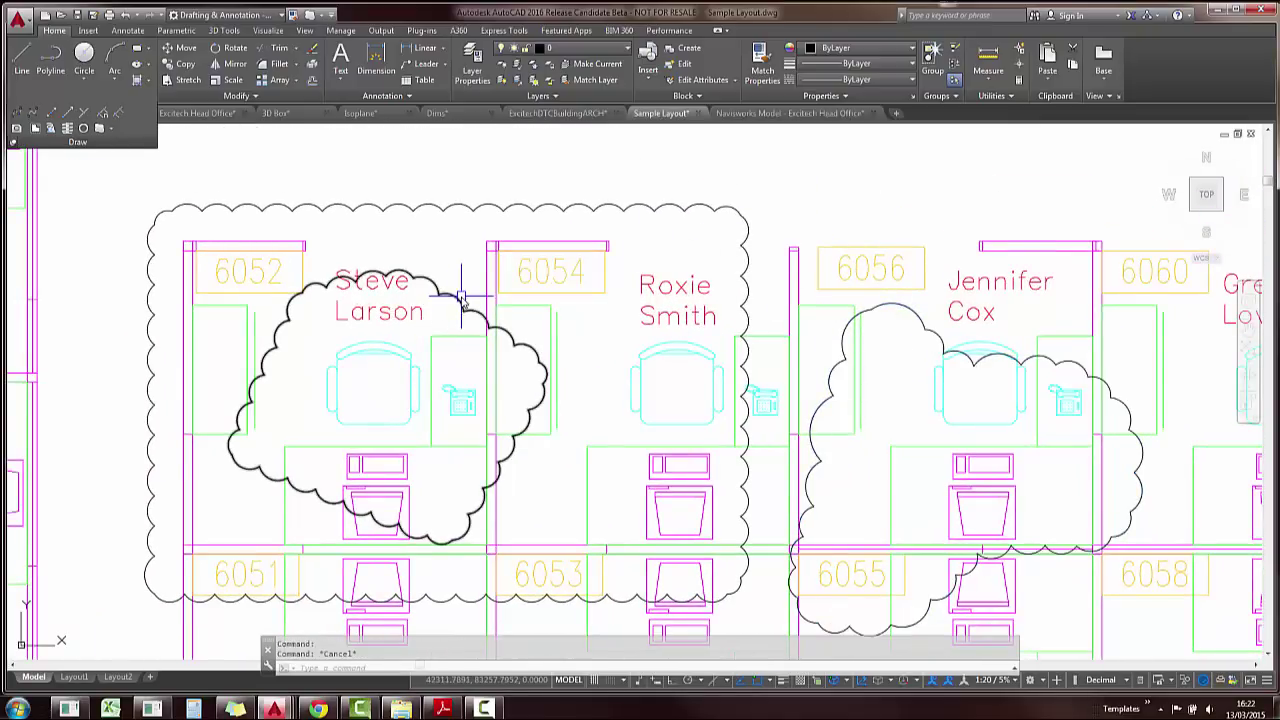
- Stretch the upper vertex of the polygonal revision cloud inward to the chair in office 6052
left_click(462, 300)
left_click(403, 277)
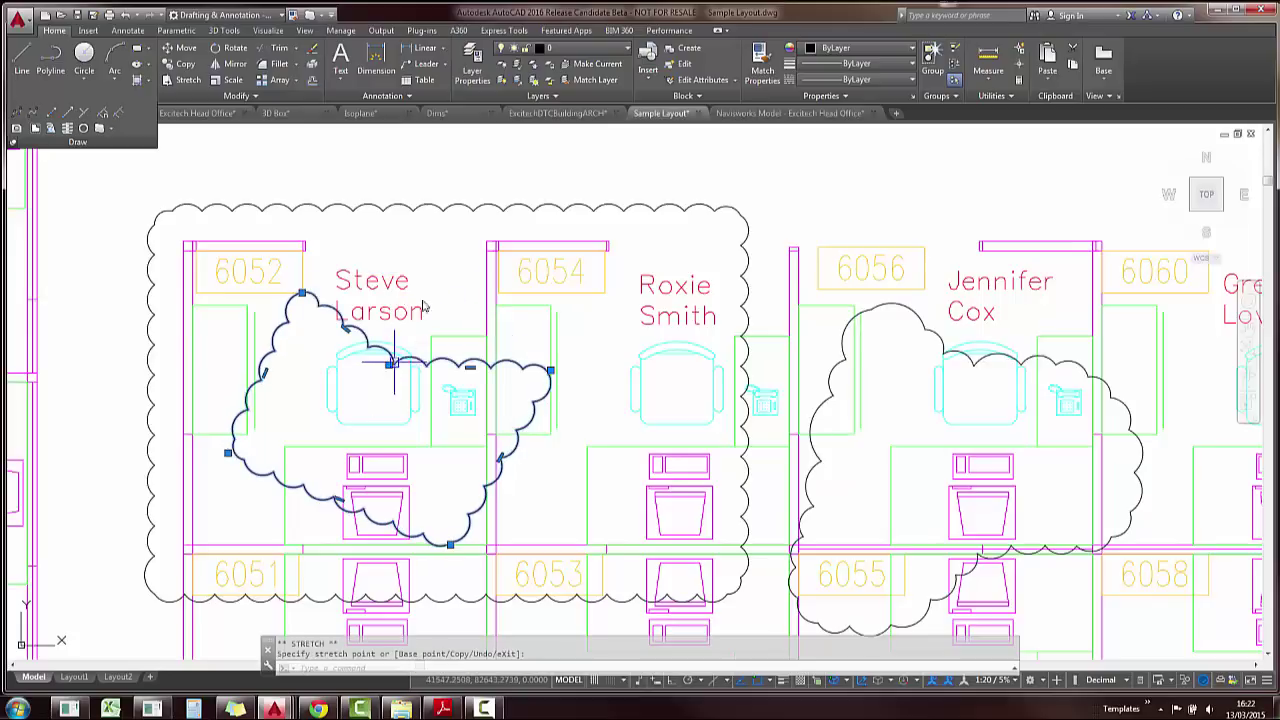
key("Escape")
left_click(472, 211)
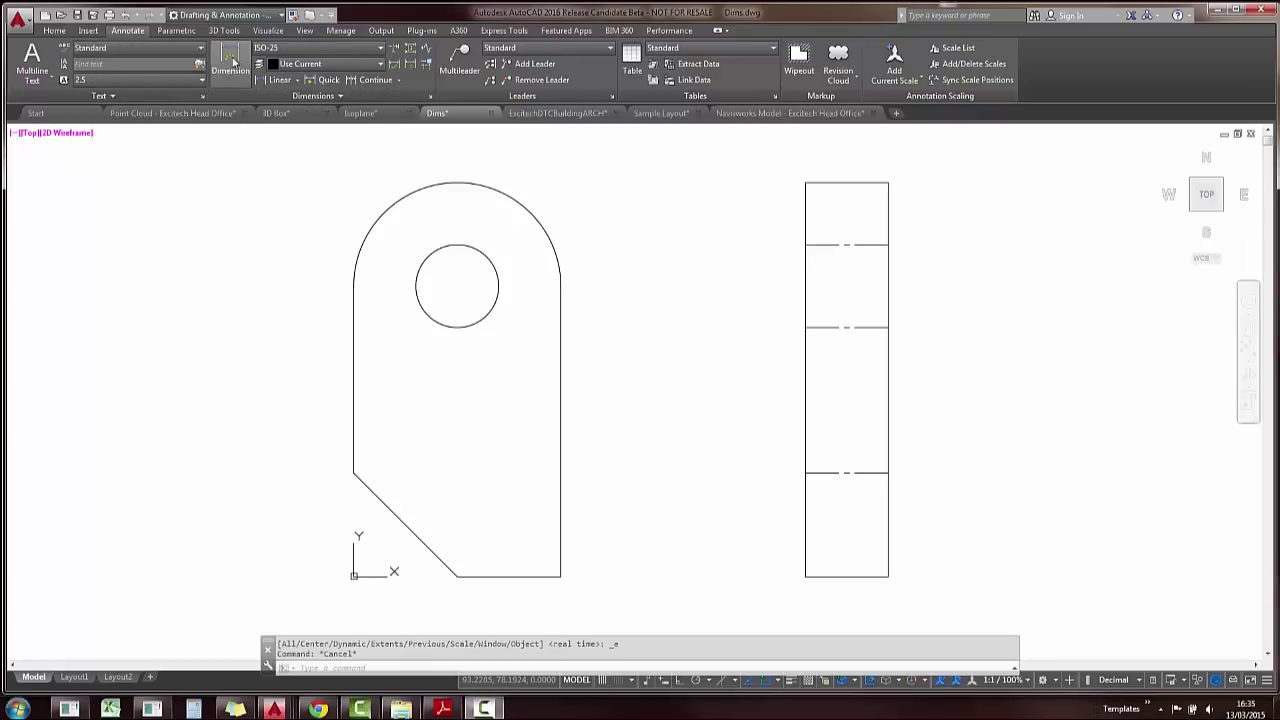
- Dimension the front view's right vertical edge between its endpoints with the Dimension command, placing the dimension outside the part
left_click(230, 62)
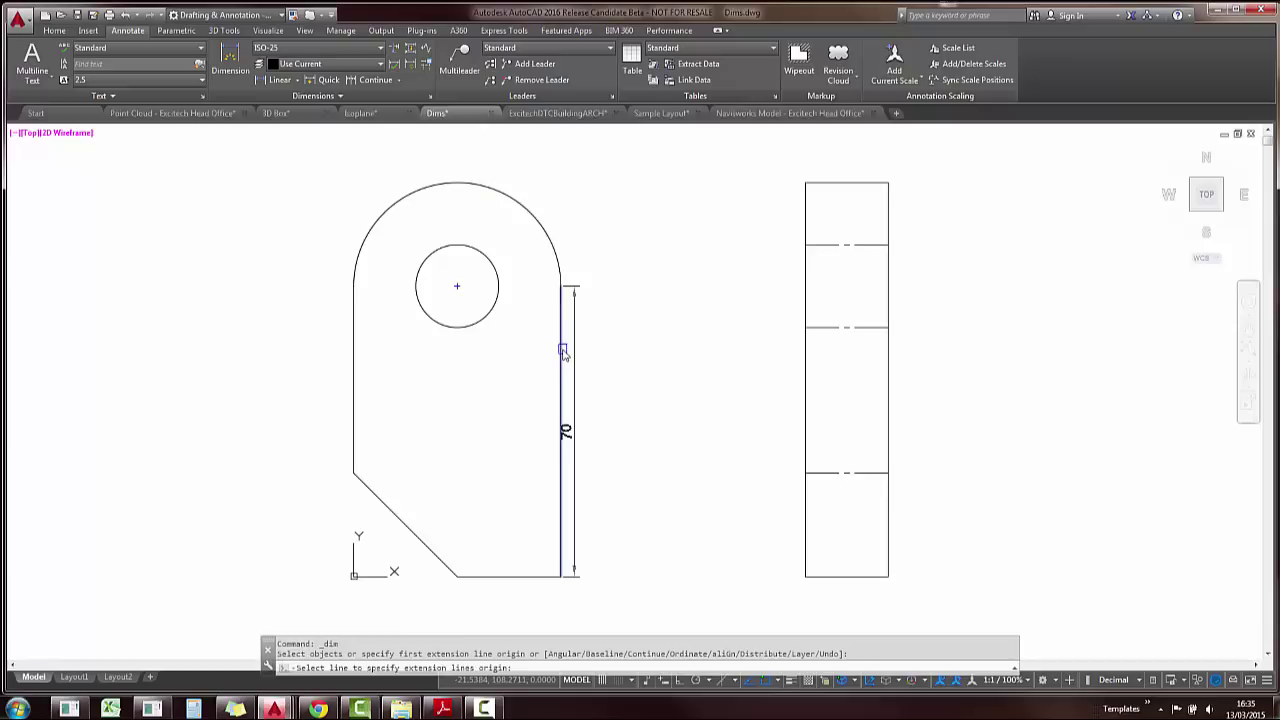
left_click(561, 287)
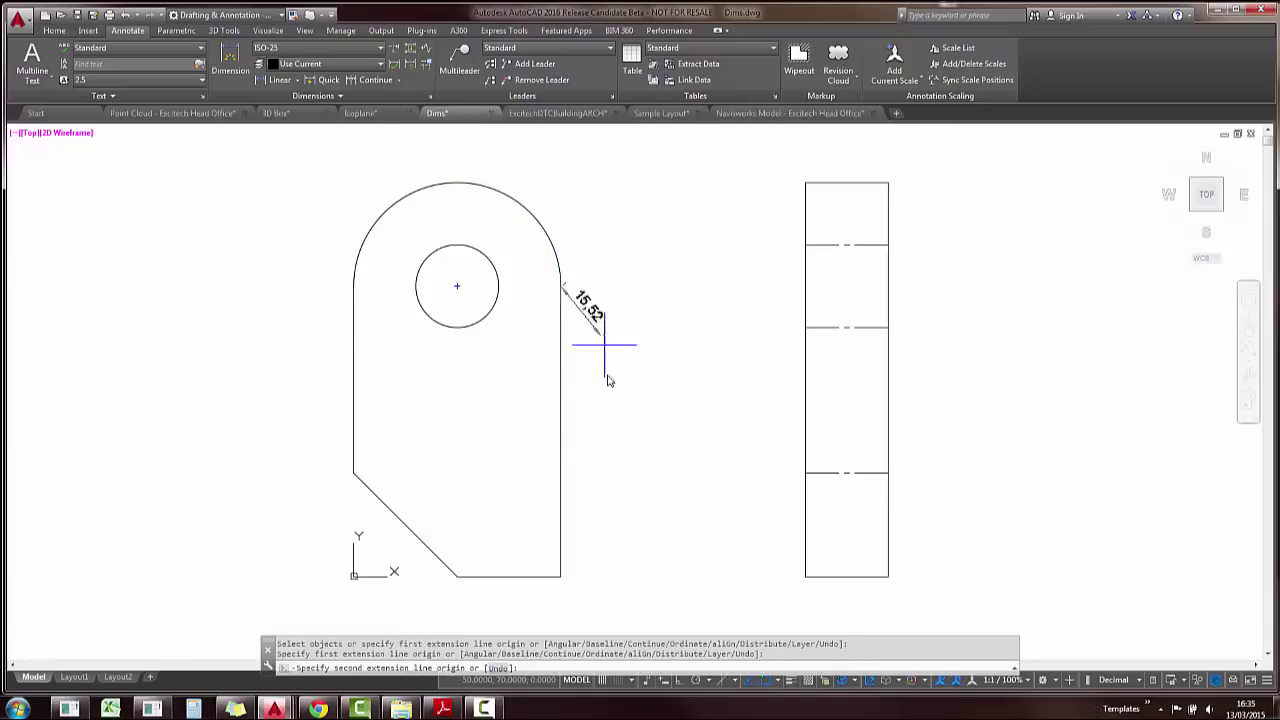
left_click(561, 576)
left_click(624, 530)
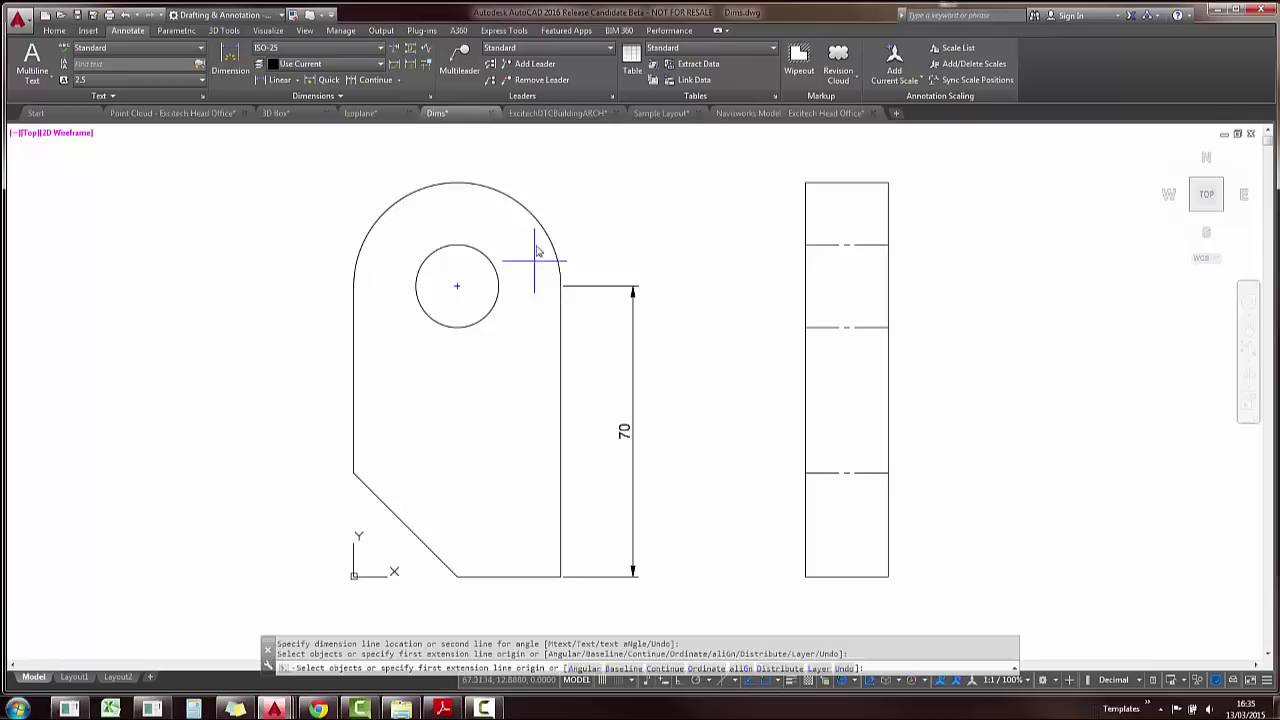
- Dimension the slanted lower-left edge and the left vertical edge of the front view, placing both dimensions outside the part
scroll(530, 216, "up", 2)
middle_click_drag(530, 218, 622, 266)
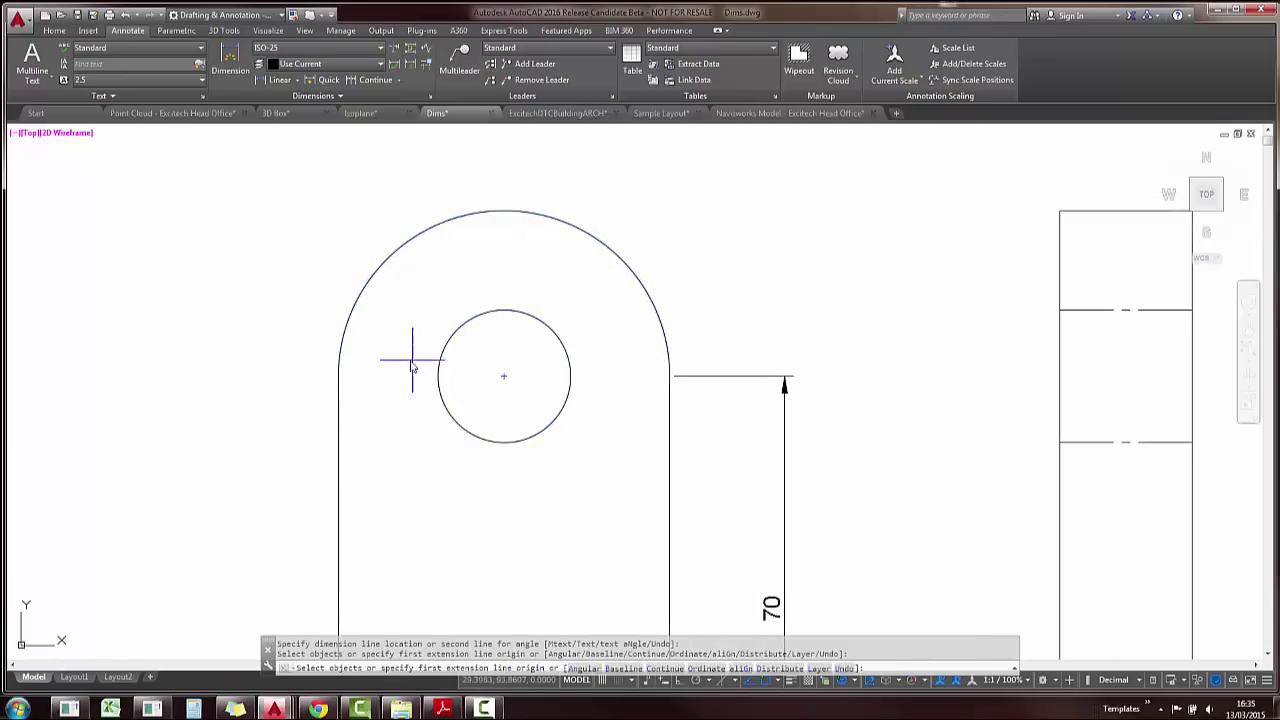
scroll(454, 334, "down", 2)
middle_click_drag(537, 342, 560, 191)
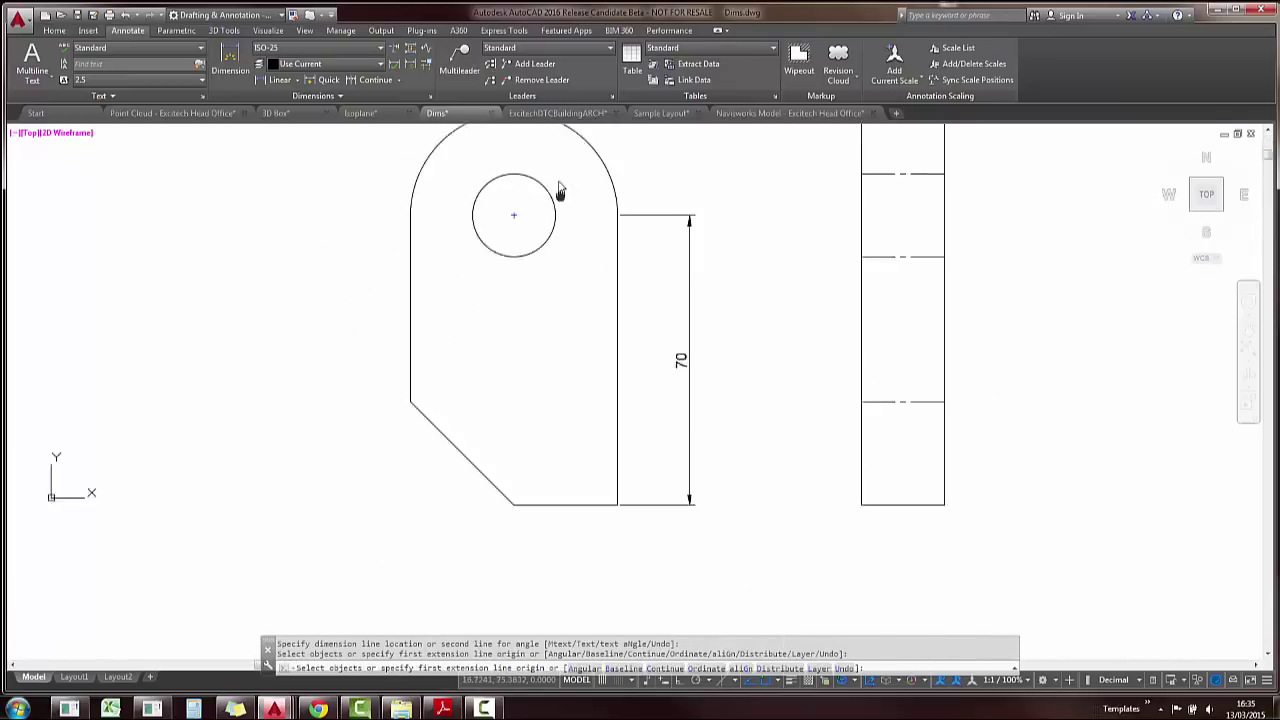
left_click(450, 426)
left_click(408, 455)
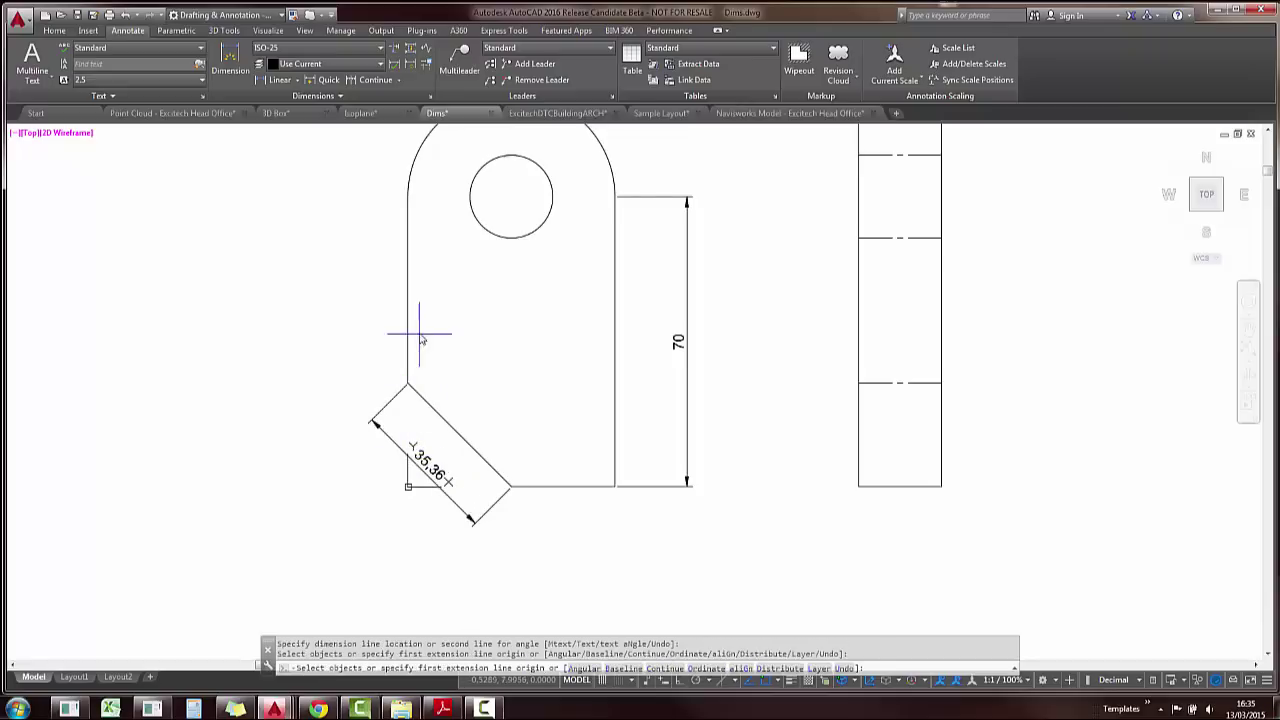
left_click(406, 310)
left_click(355, 310)
- Add a diameter dimension to the circular hole in the front view
middle_click_drag(508, 198, 508, 330)
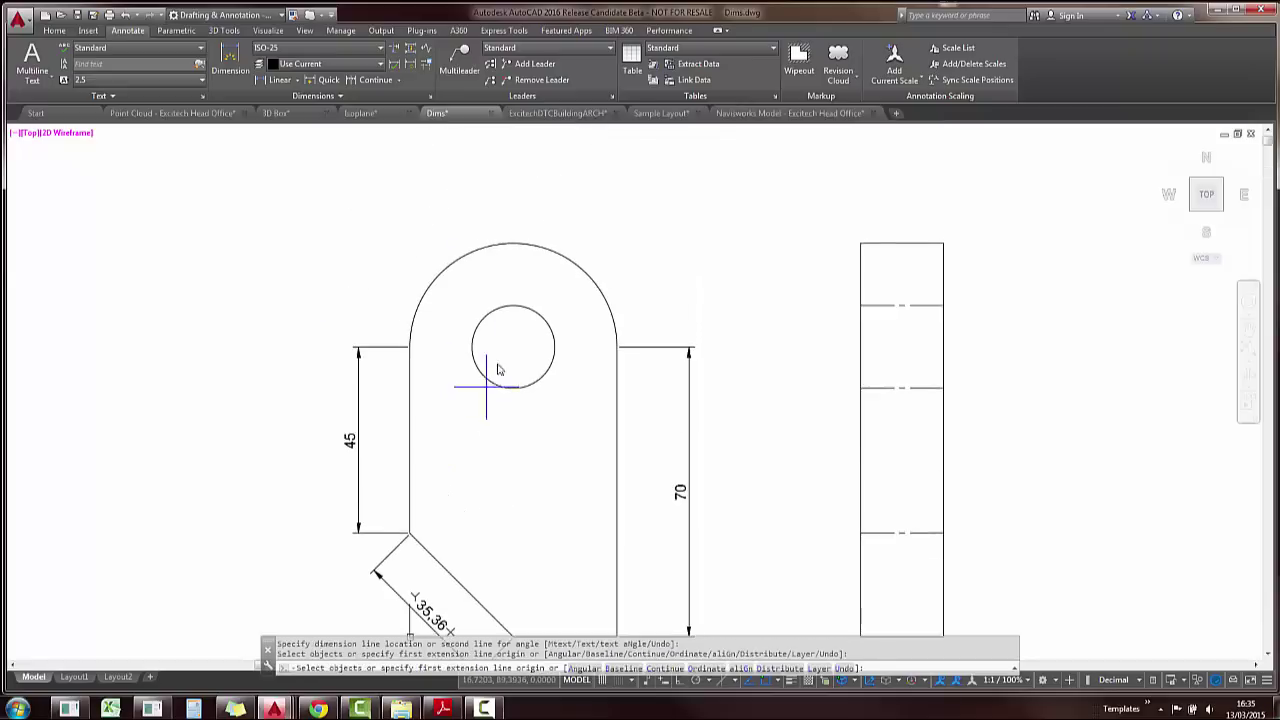
scroll(508, 298, "up", 4)
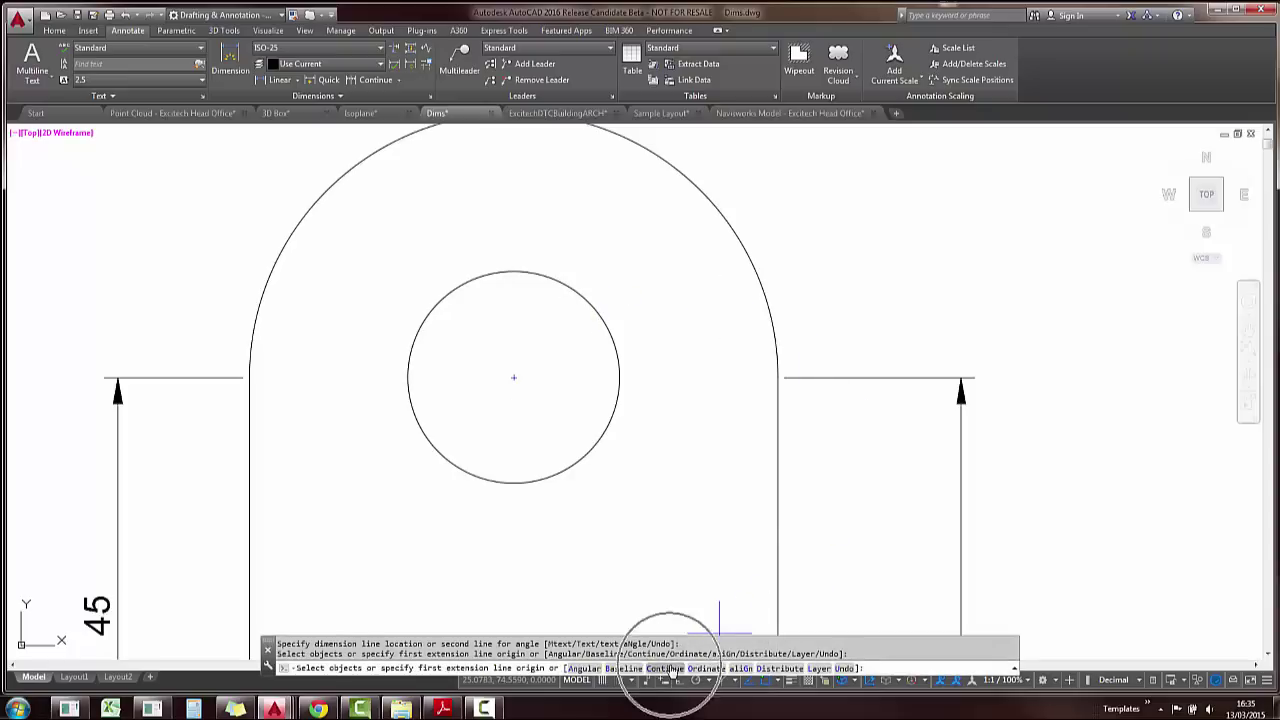
left_click(606, 320)
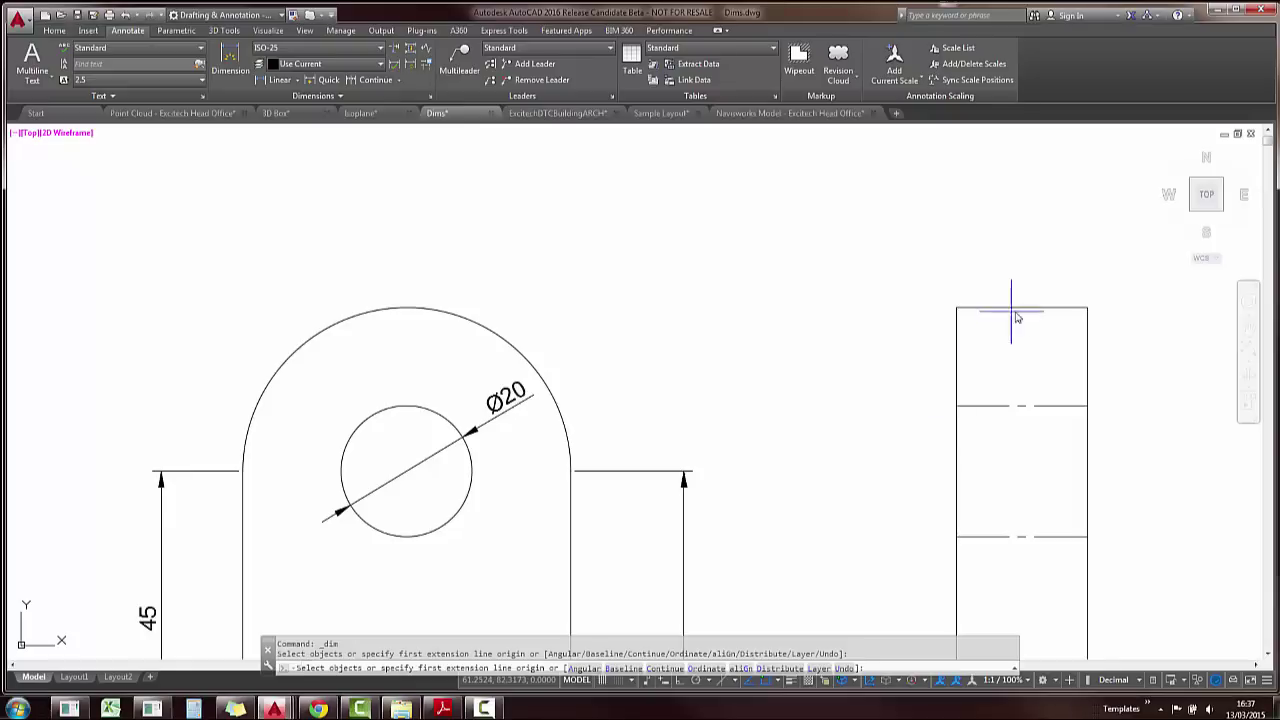
- Dimension the side view's top edge, placing the dimension above the part, and widen the dimension's text box
left_click(1048, 307)
left_click(1045, 257)
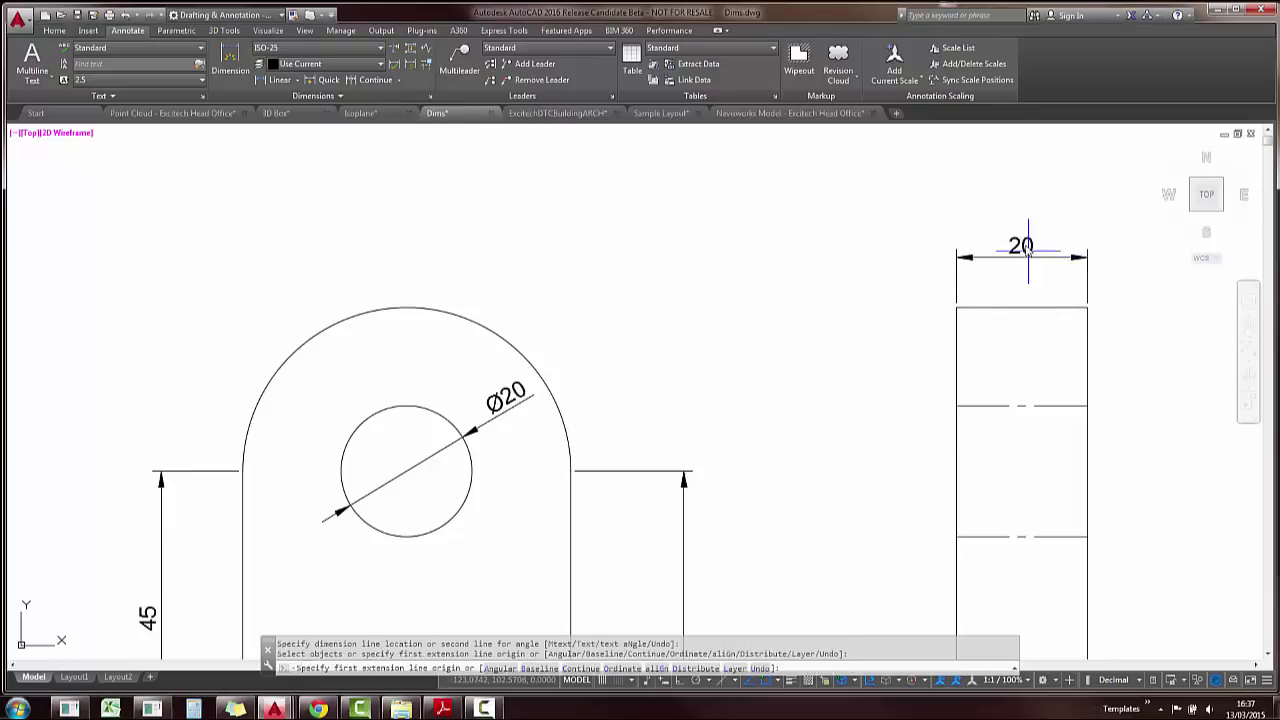
key("Escape")
left_click(1035, 250)
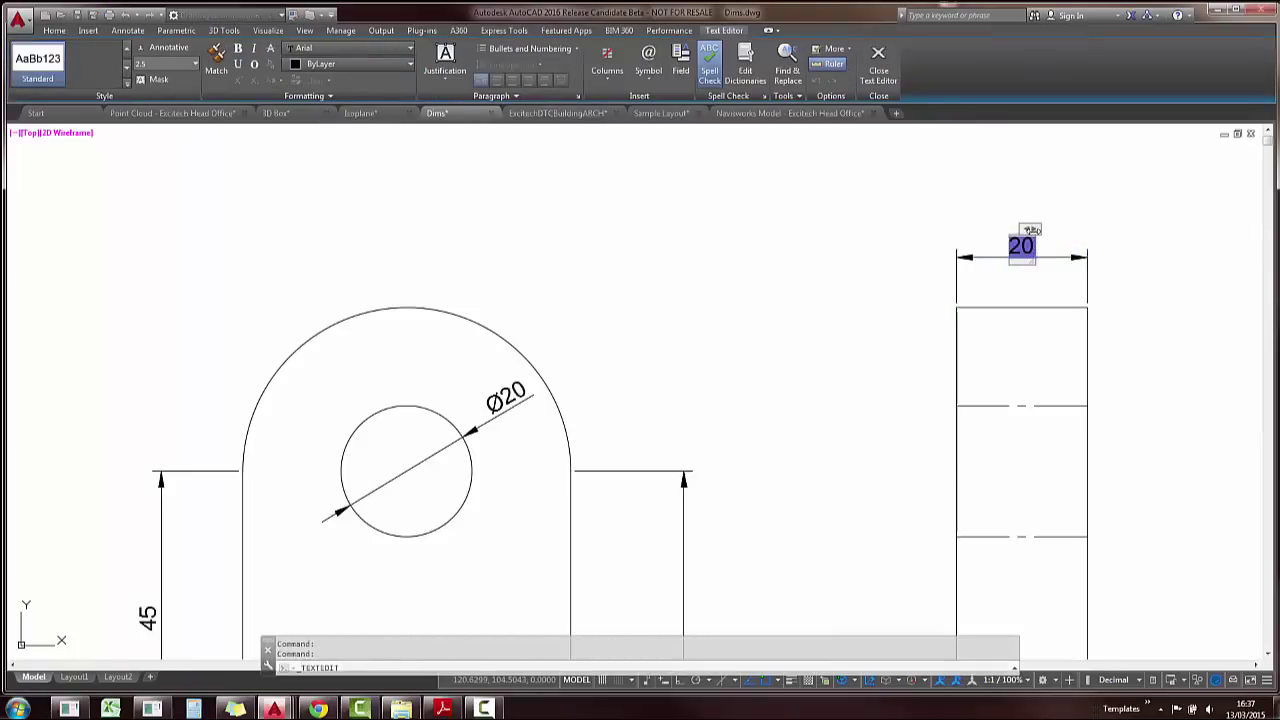
left_click_drag(1036, 229, 1111, 230)
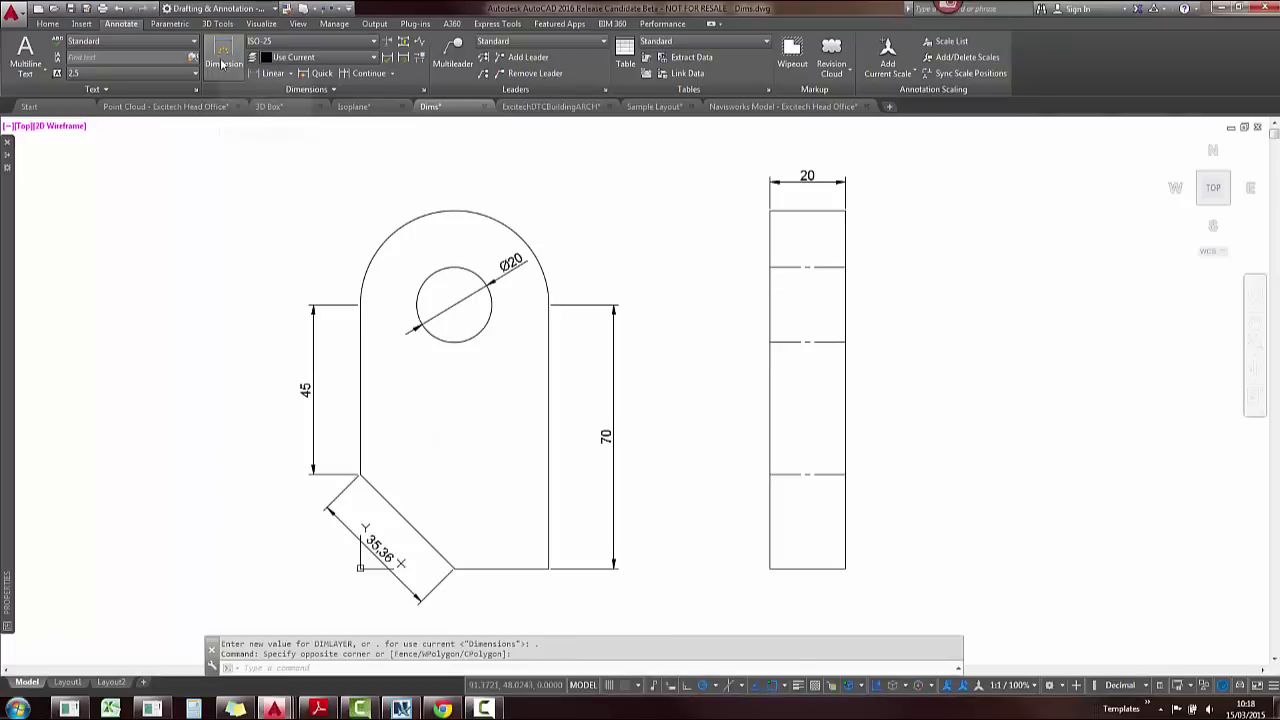
- Set the dimension layer to Dimensions and dimension the side view's left vertical edge, placing the dimension outside the part
left_click(222, 64)
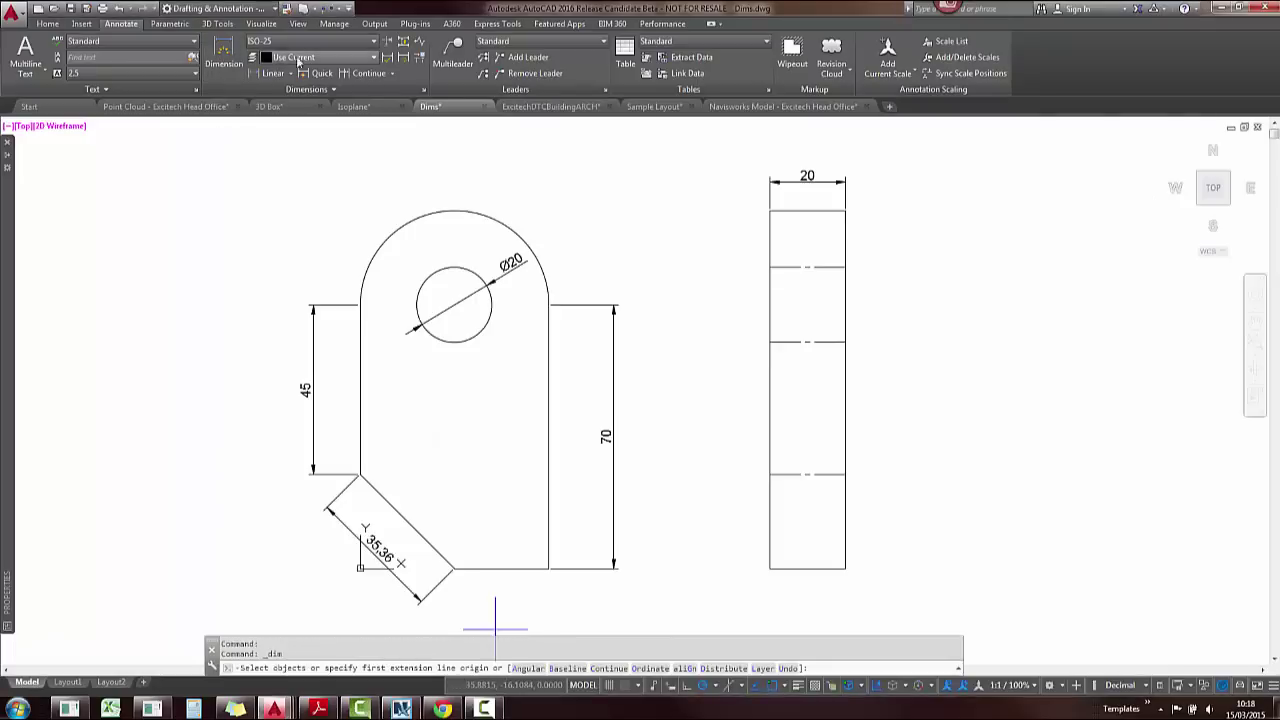
left_click(300, 57)
left_click(304, 123)
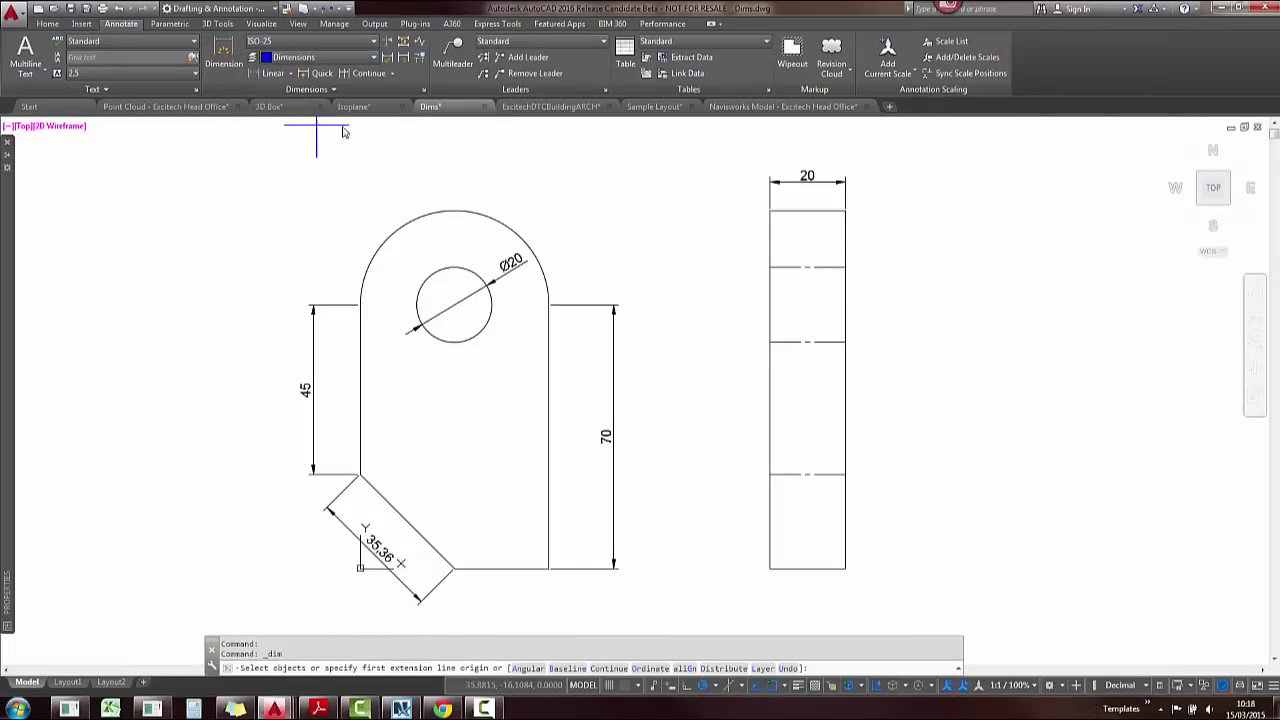
left_click(770, 300)
left_click(728, 305)
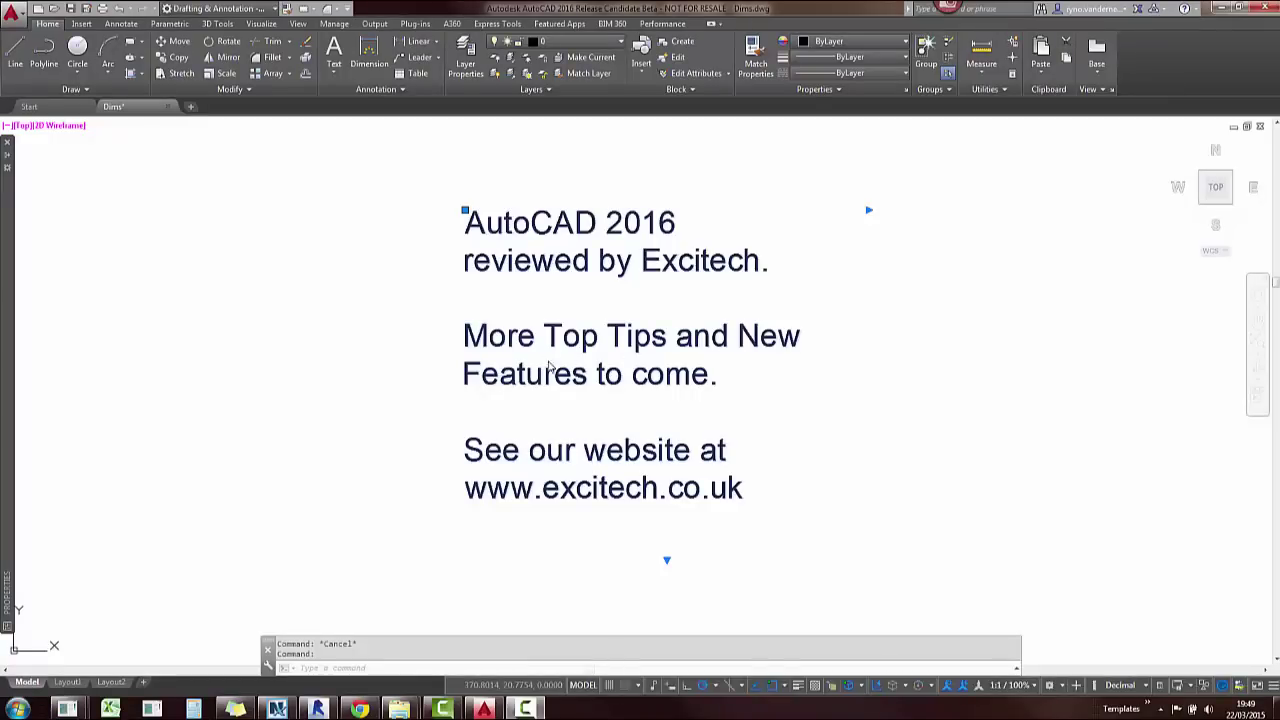
- Set the selected multiline text's Text frame property to Yes and deselect the text
mouse_move(6, 494)
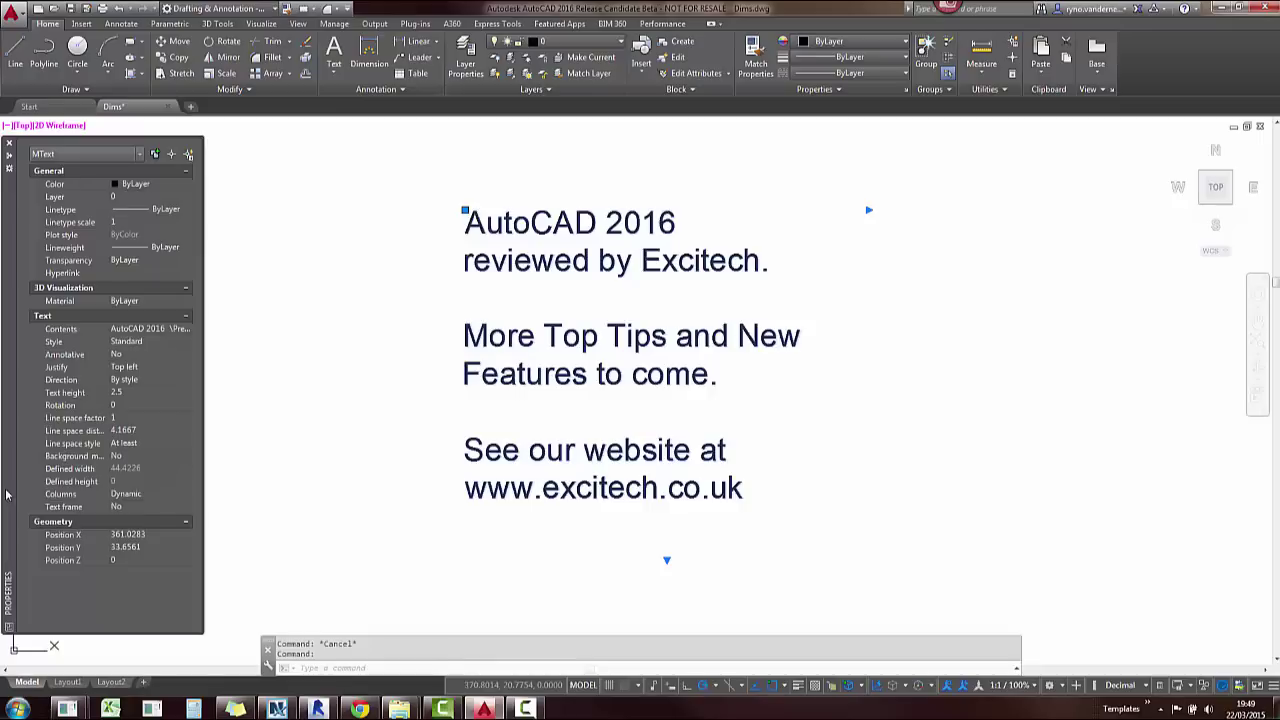
left_click(190, 510)
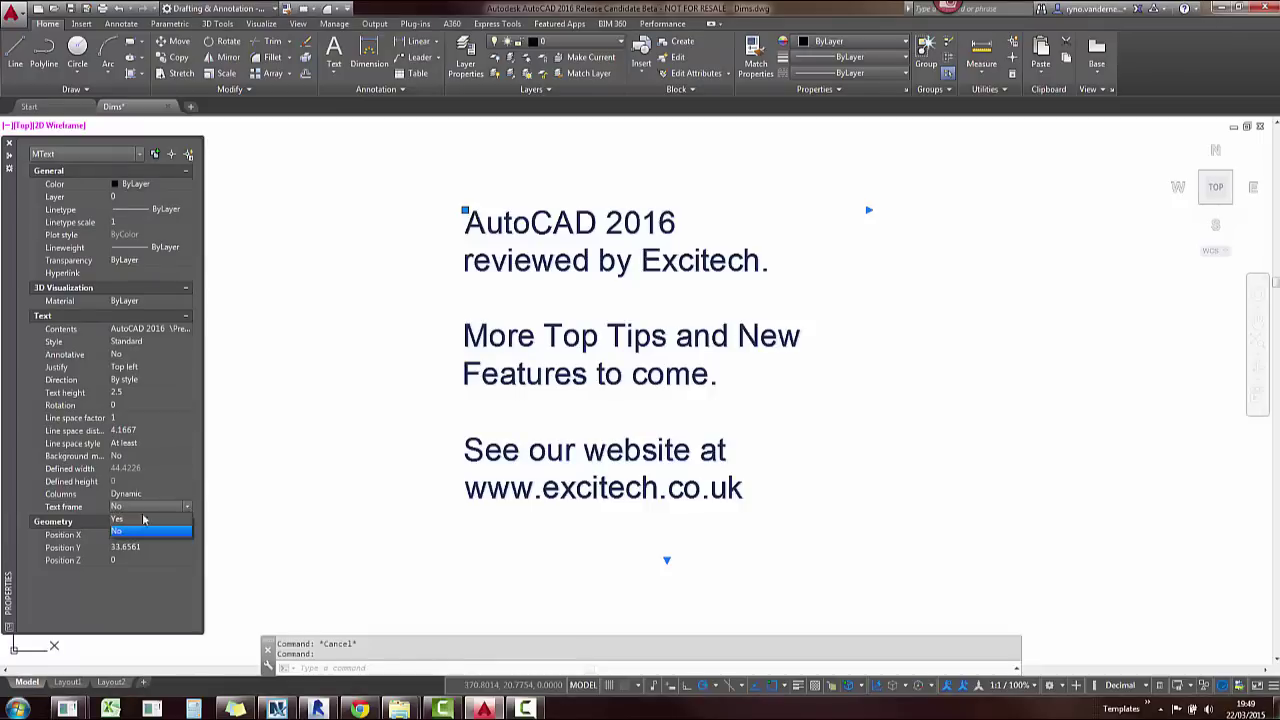
left_click(126, 525)
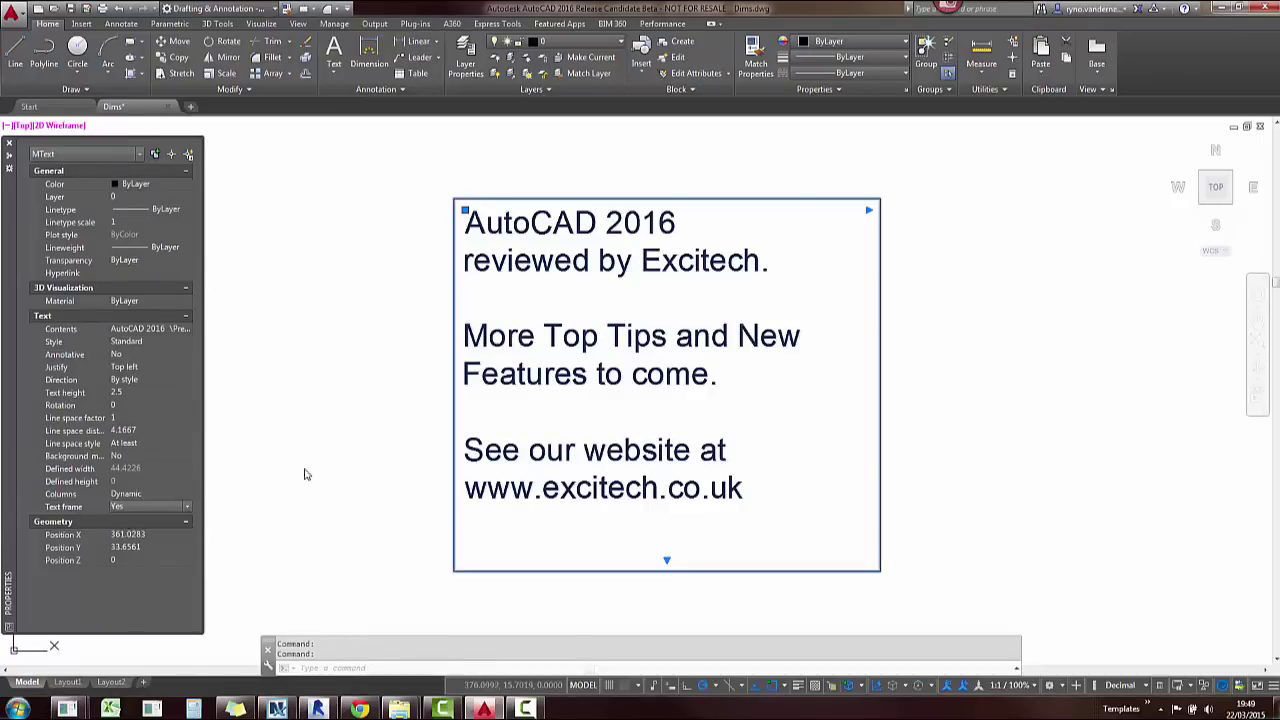
left_click(362, 436)
key("Escape")
key("Escape")
- Edit the framed multiline text and set the colour of "2016" to dark red 153,27,30
left_click(563, 258)
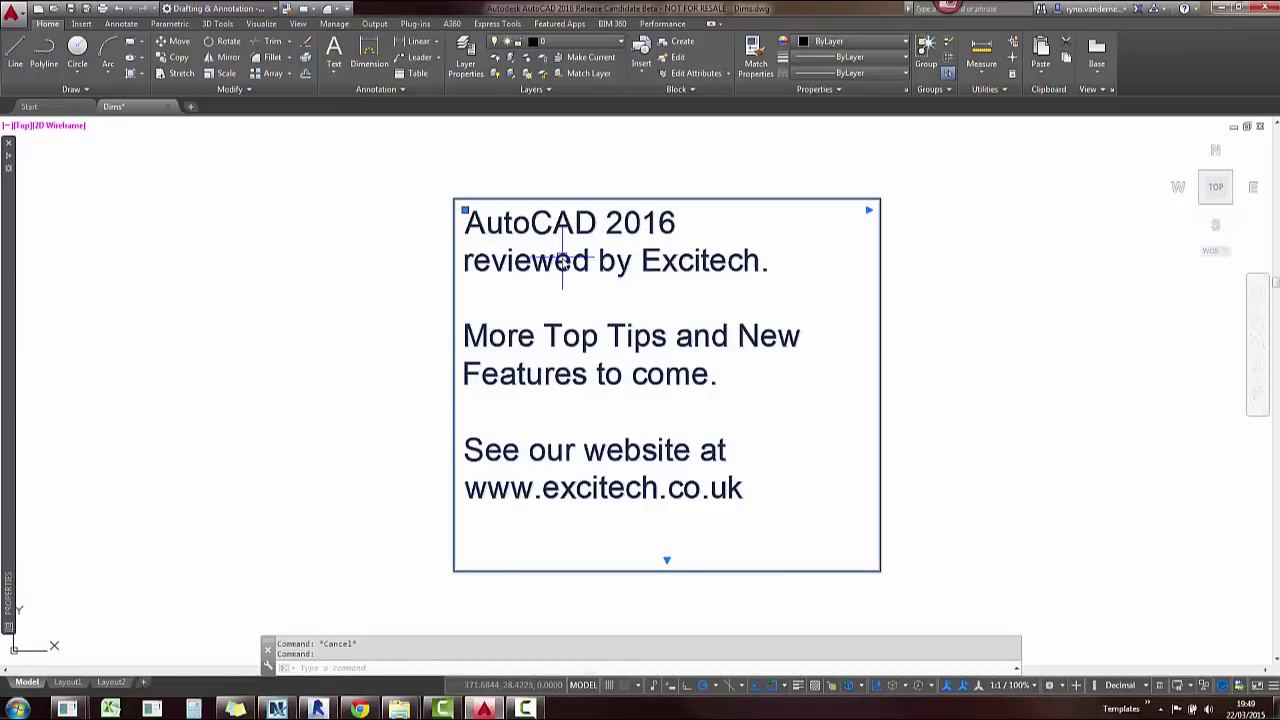
double_click(563, 258)
double_click(660, 222)
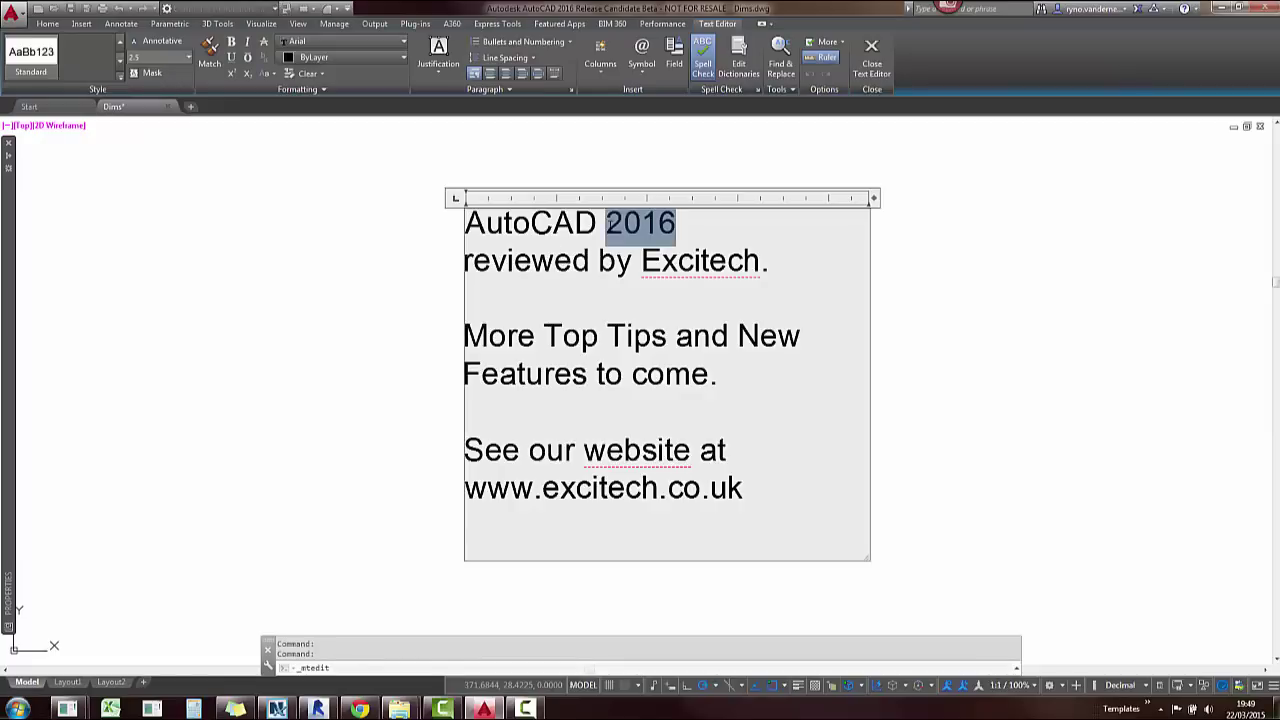
left_click(325, 58)
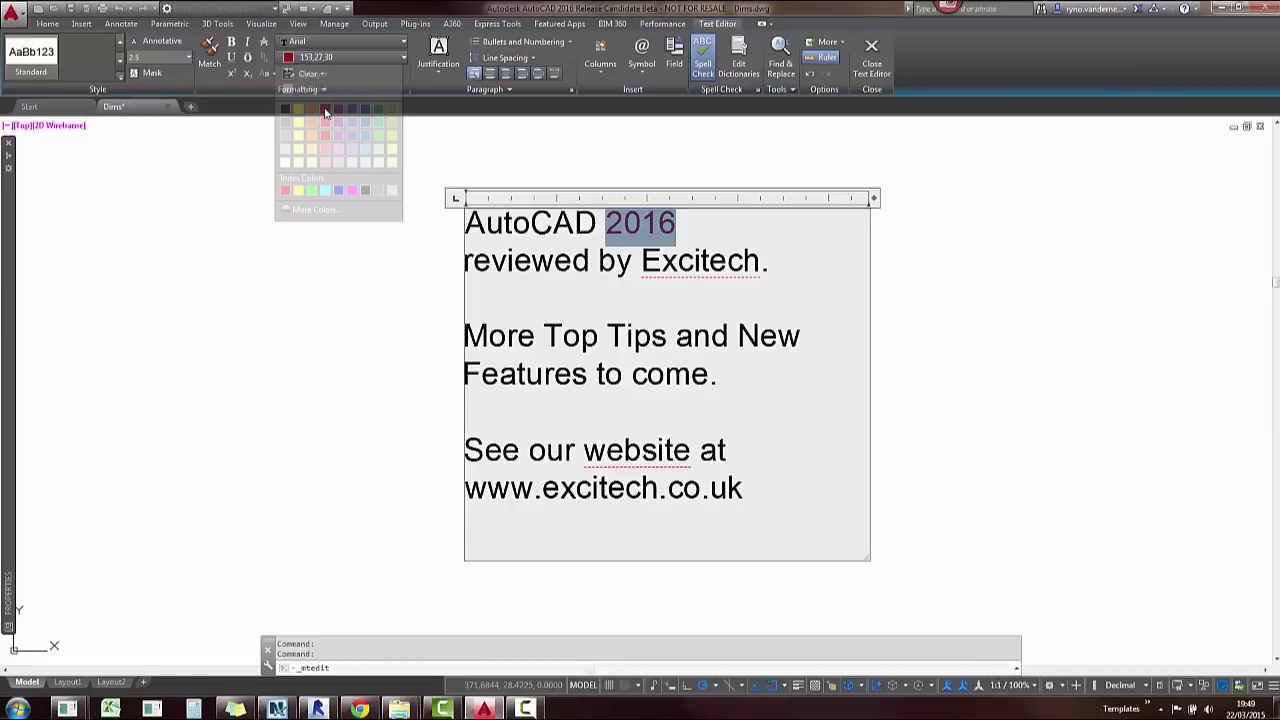
left_click(326, 121)
- Match the formatting of "2016" onto parts of "Top Tips", "Features", "our website" and the web address
left_click(209, 55)
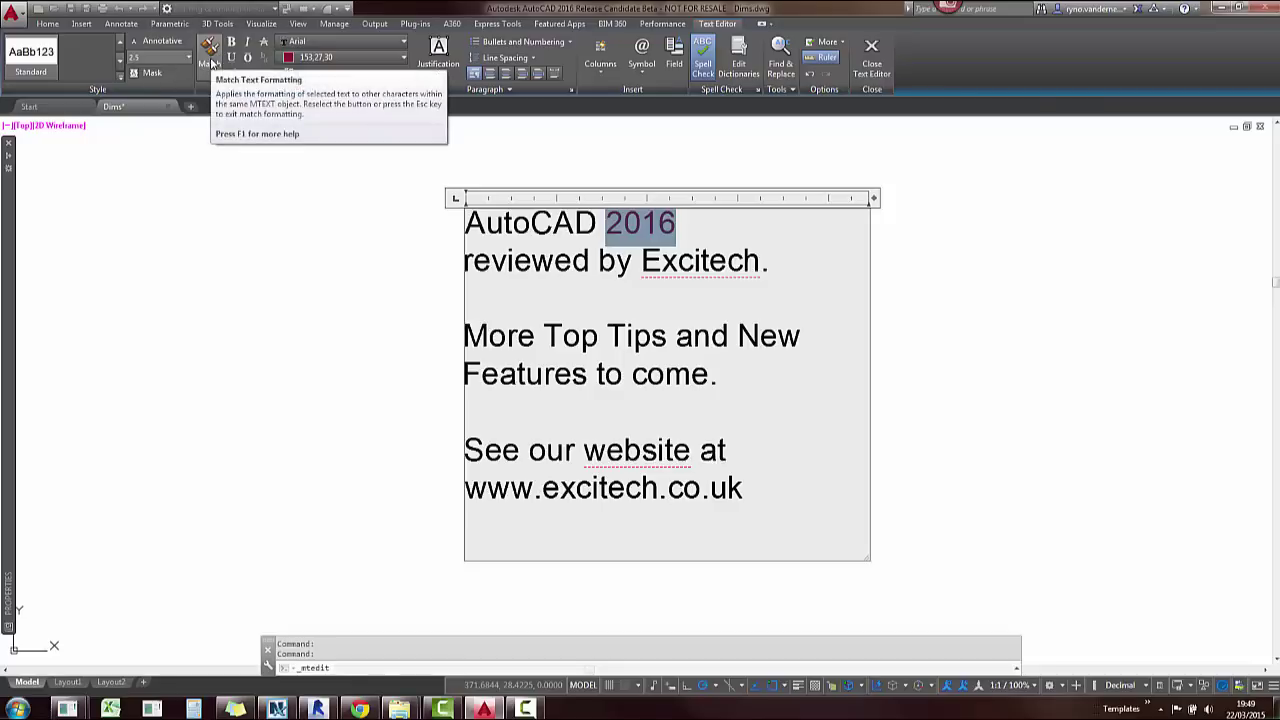
left_click_drag(664, 338, 543, 338)
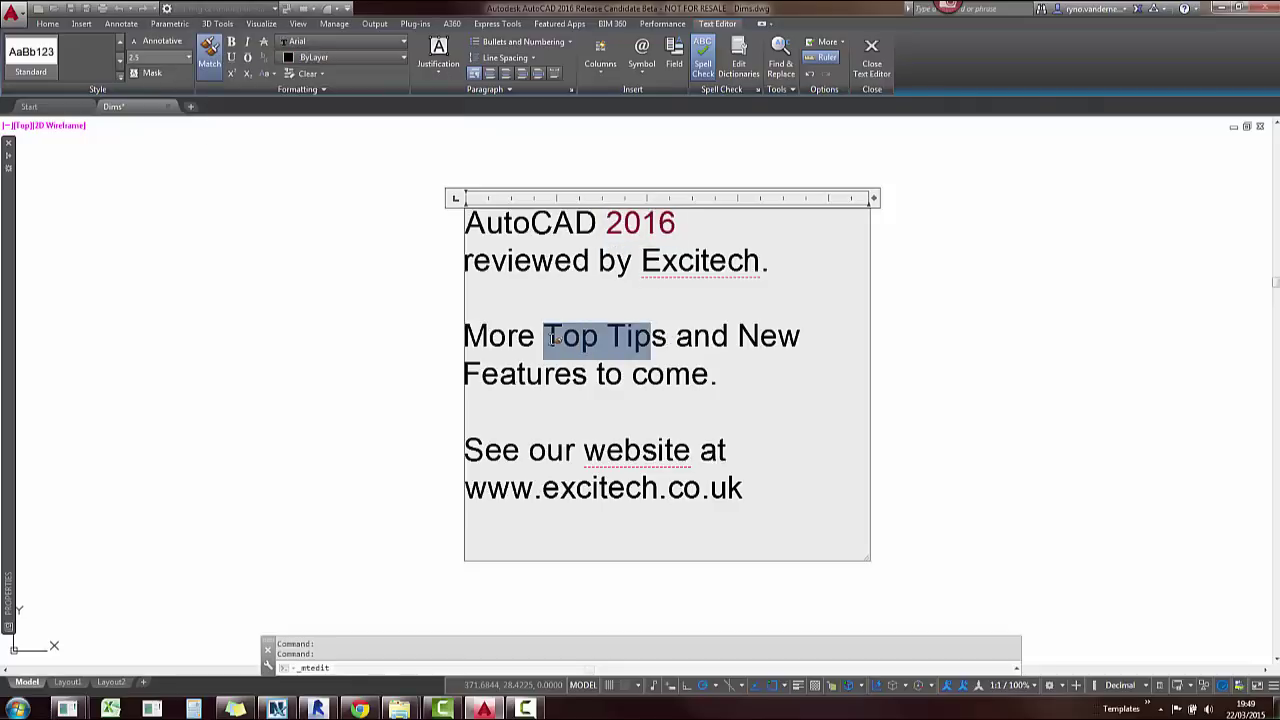
left_click_drag(588, 376, 503, 385)
left_click_drag(583, 456, 524, 456)
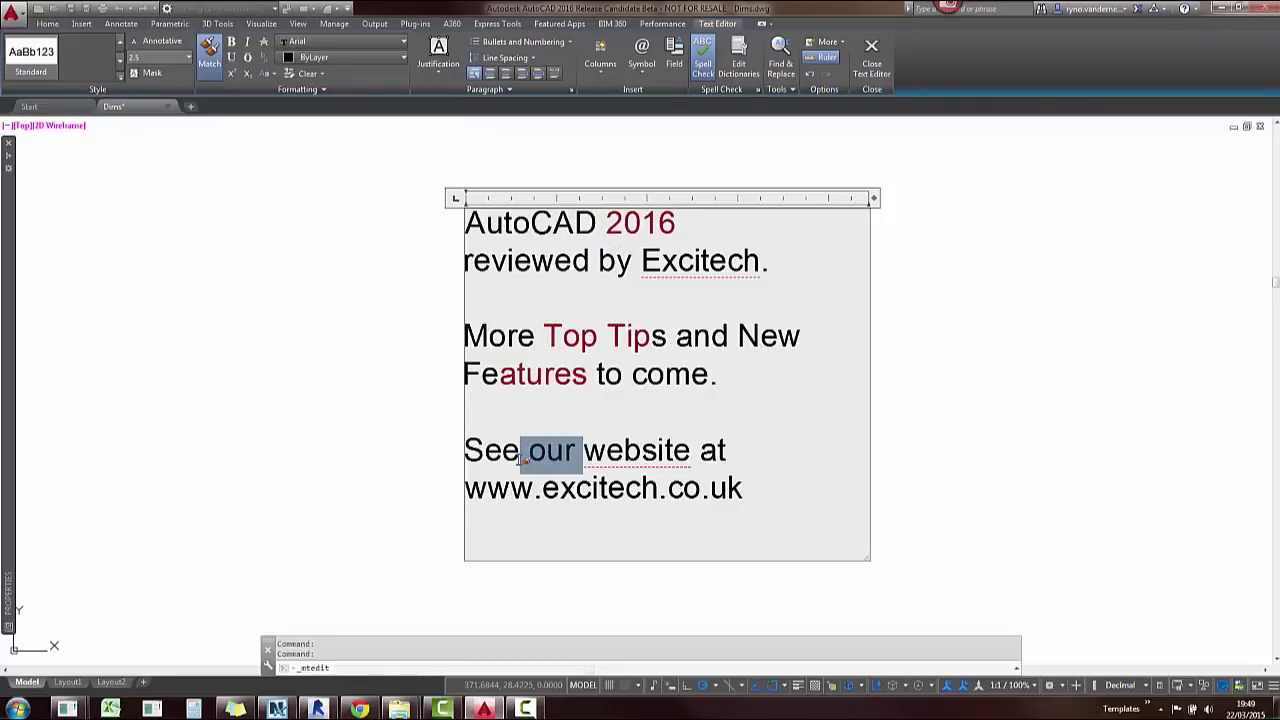
left_click_drag(692, 452, 641, 452)
left_click_drag(730, 490, 670, 490)
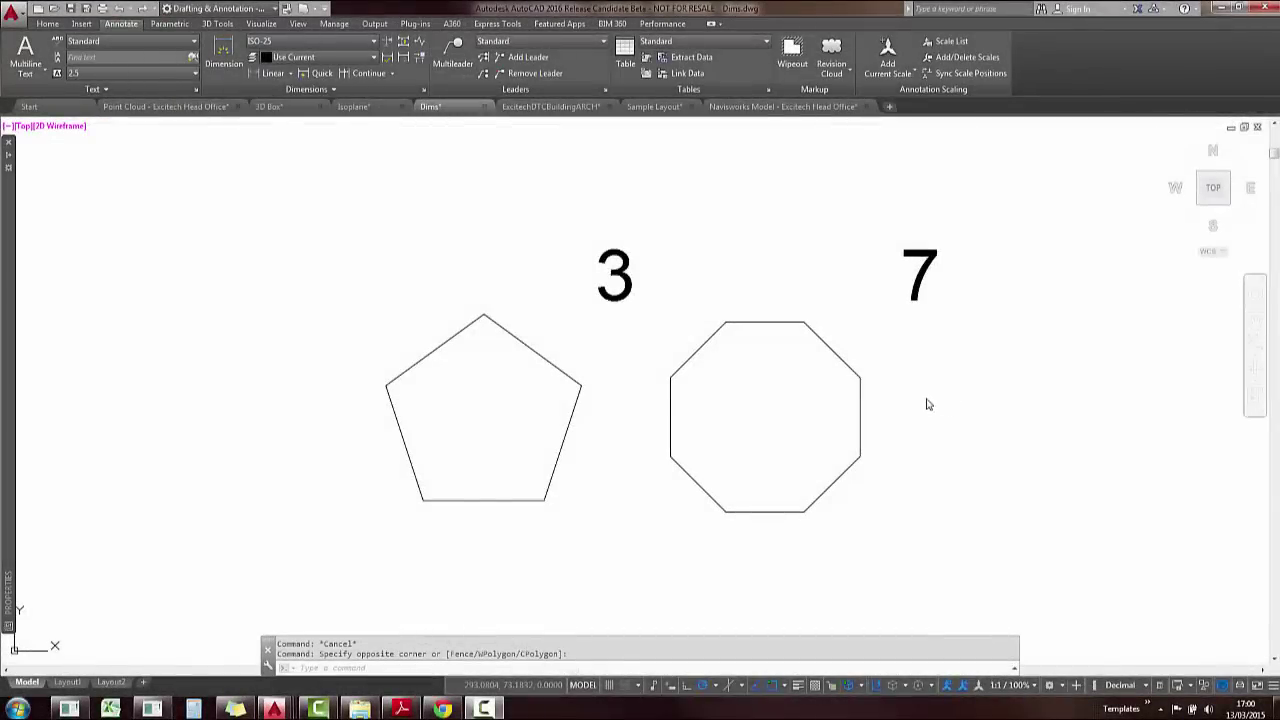
- Examine the running object snap options and the single-use snap overrides for Geometric Center
left_click(781, 686)
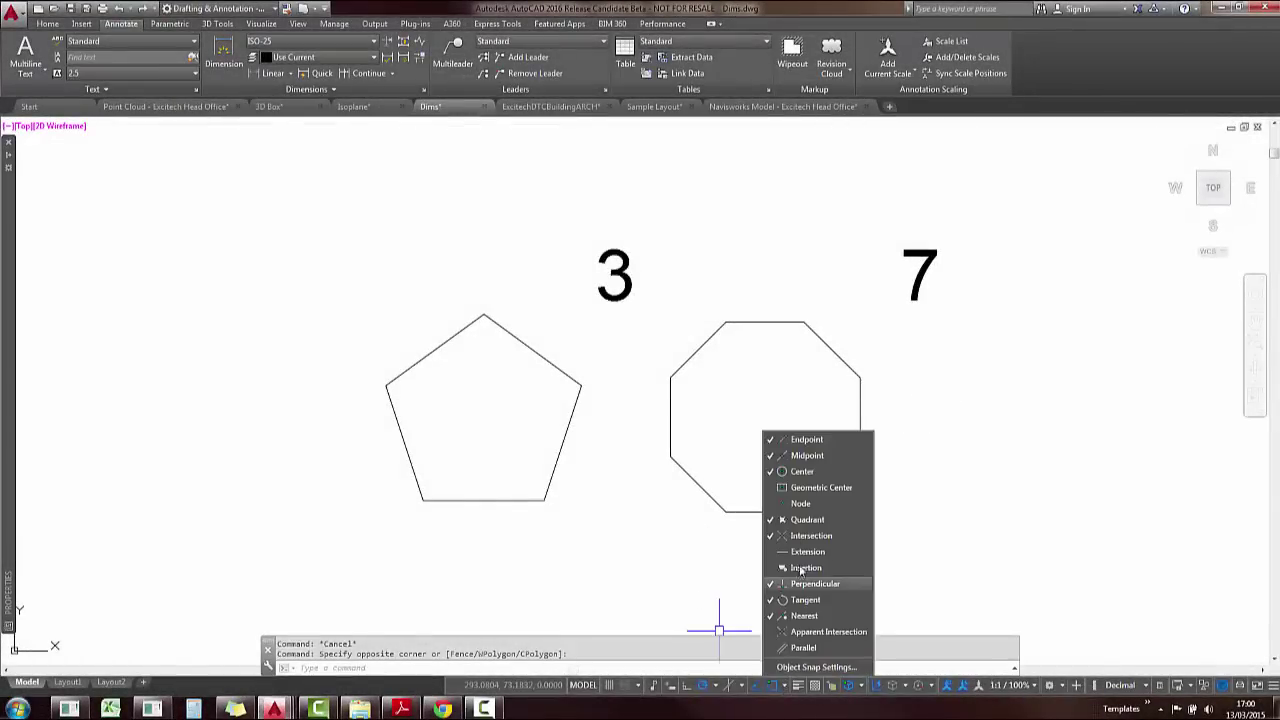
left_click(686, 517)
right_click(633, 535, "shift")
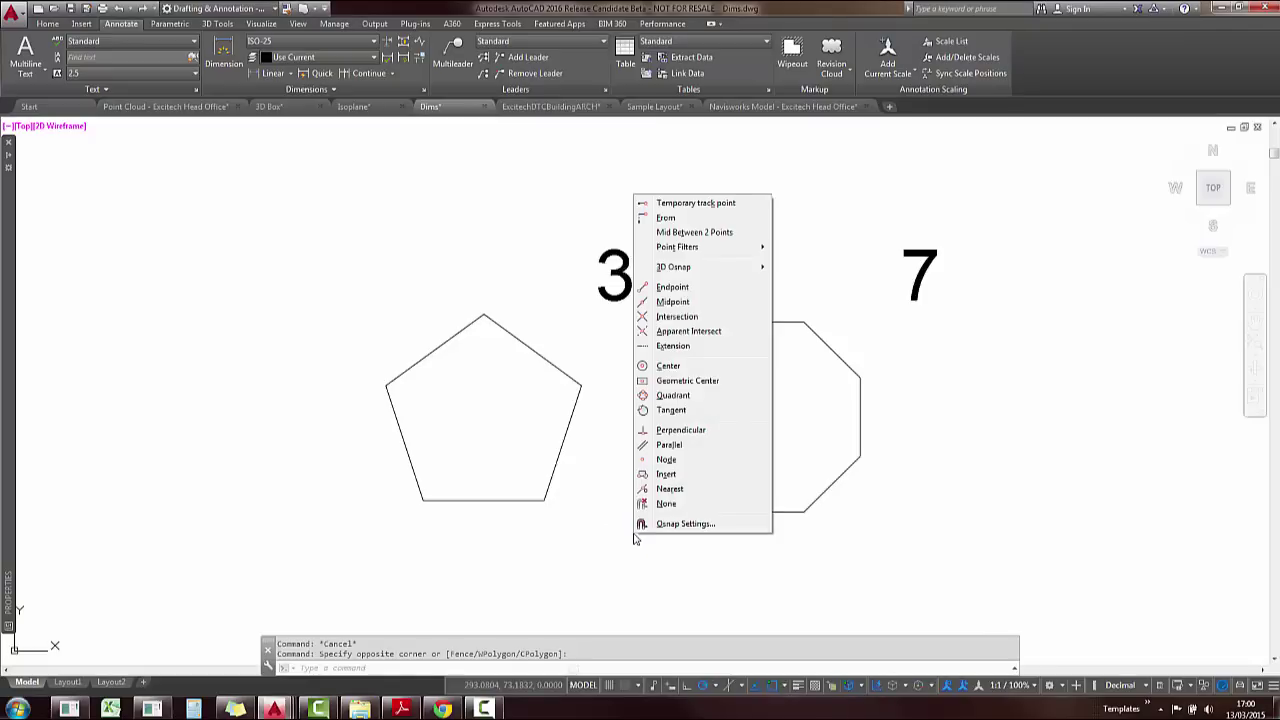
left_click(580, 349)
left_click(623, 318)
- Set the justification of the "3" text to Middle Center MC and close the text editor
middle_click_drag(634, 294, 722, 302)
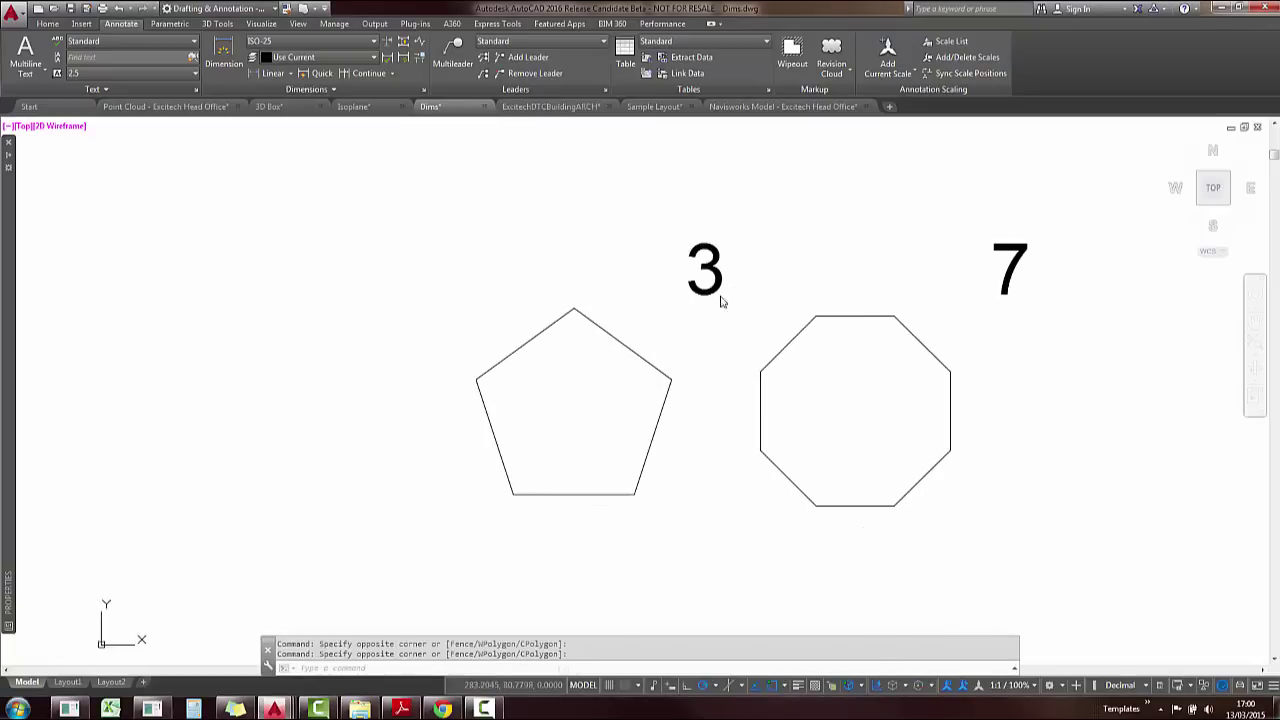
scroll(586, 394, "up", 3)
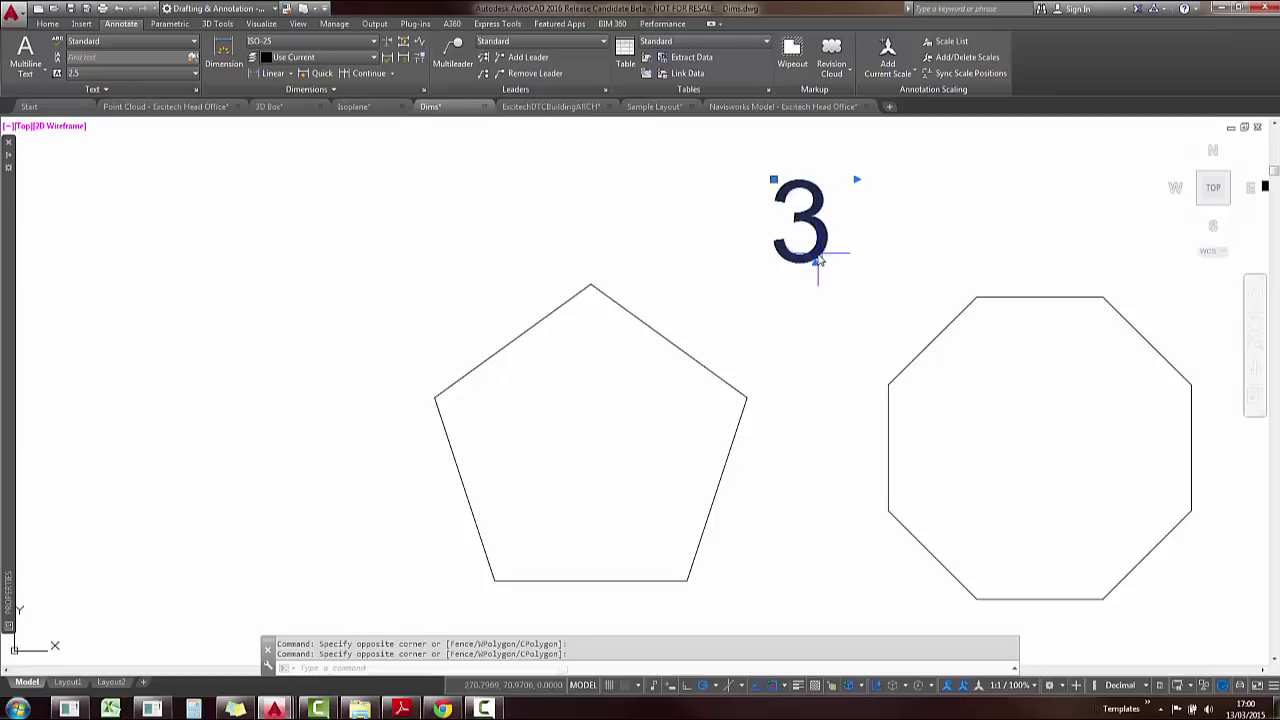
double_click(816, 256)
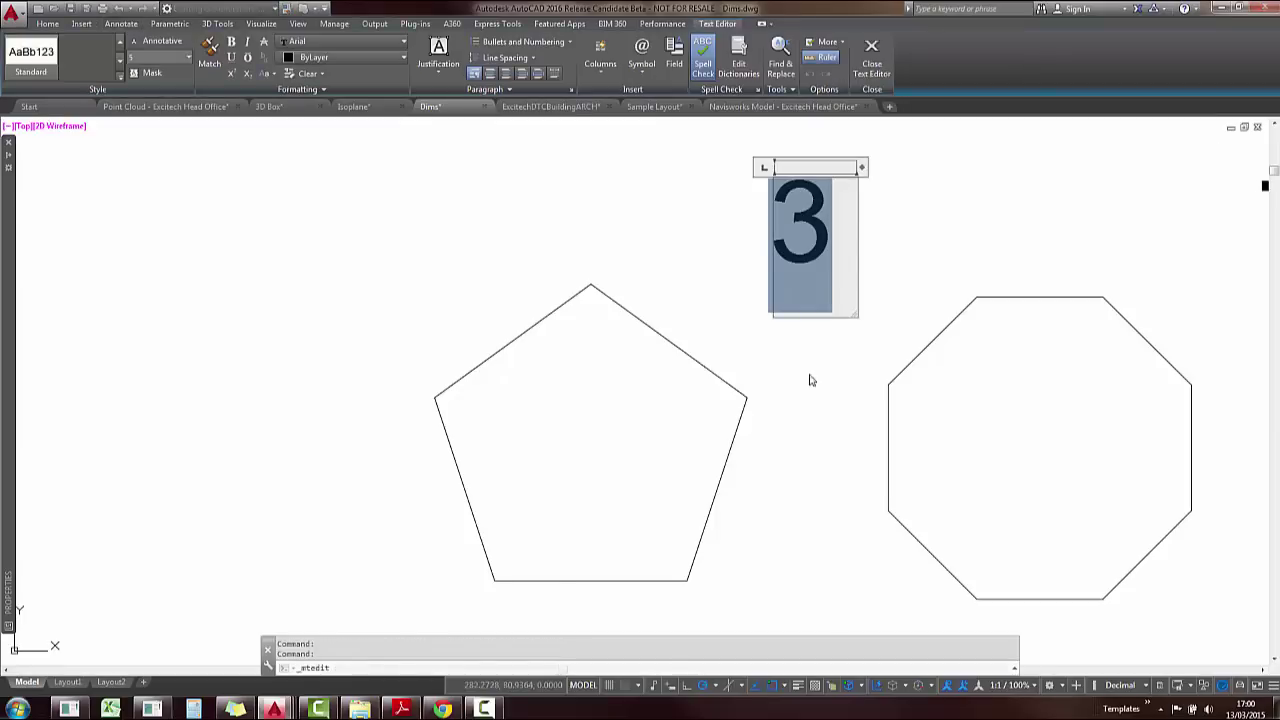
left_click(439, 60)
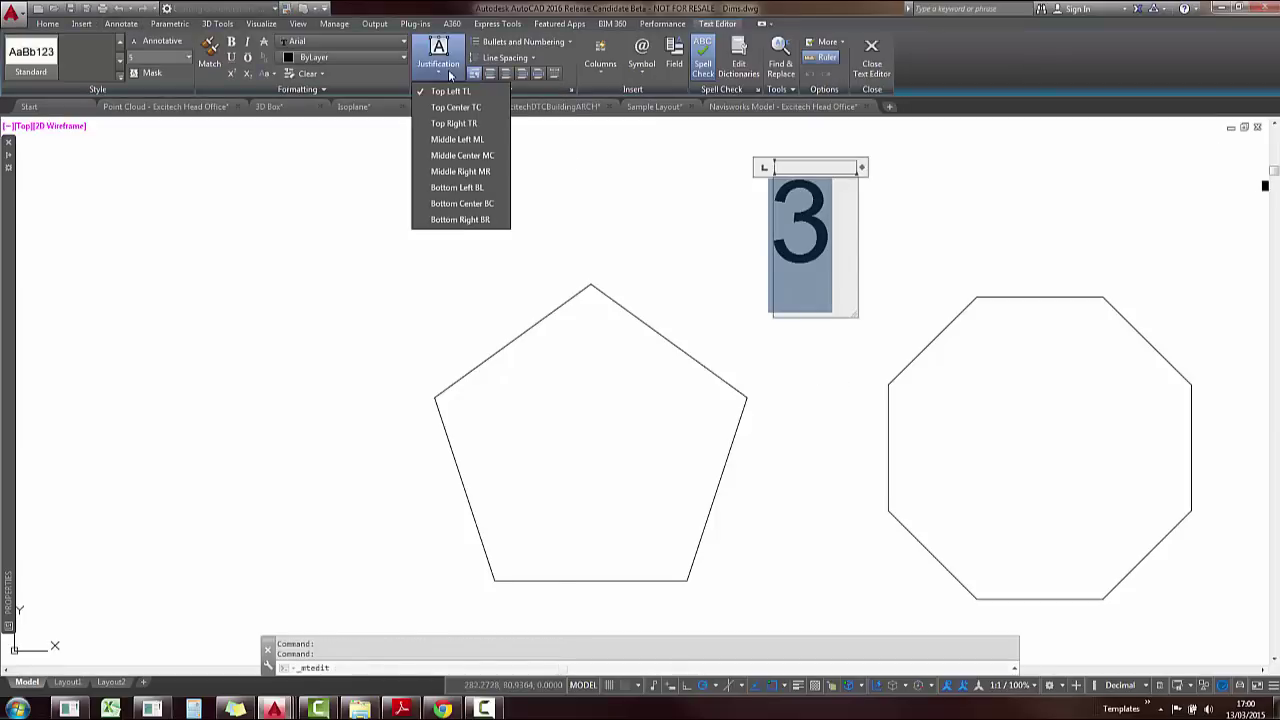
left_click(464, 156)
left_click(691, 240)
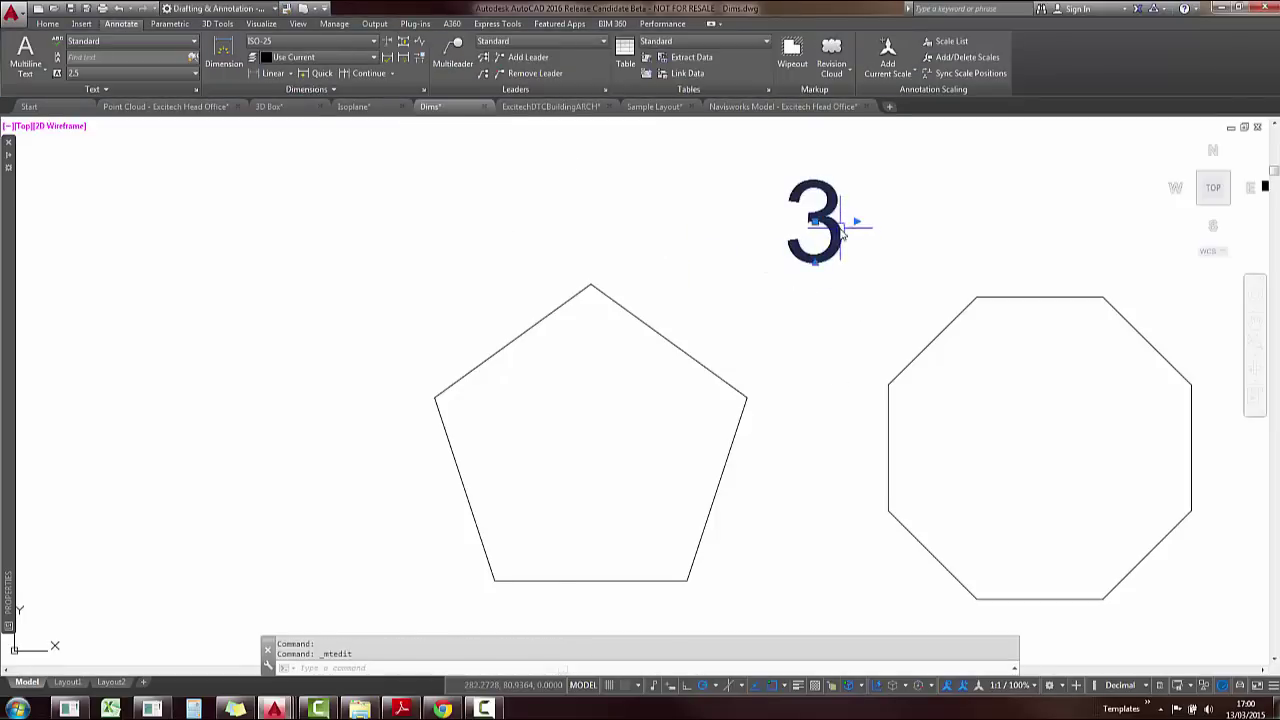
- Move the "3" text by its middle grip to the pentagon's centre, using the Geometric Center snap
left_click(818, 225)
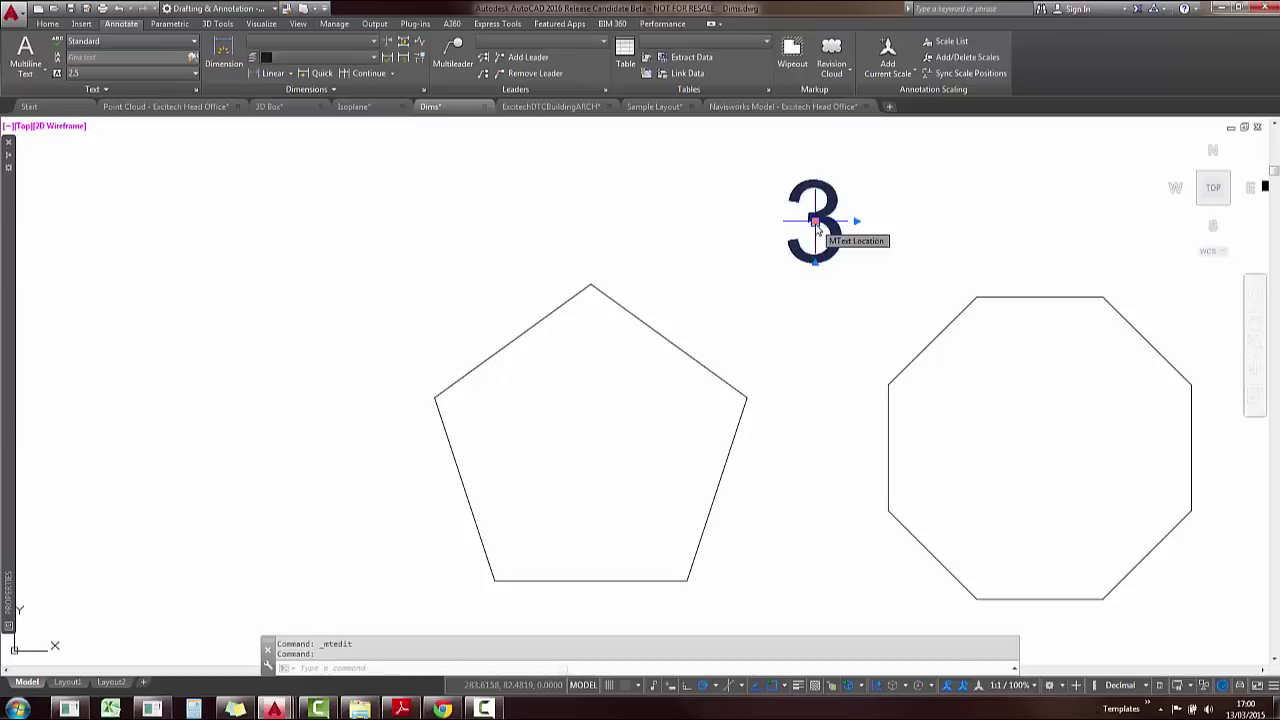
left_click(816, 222)
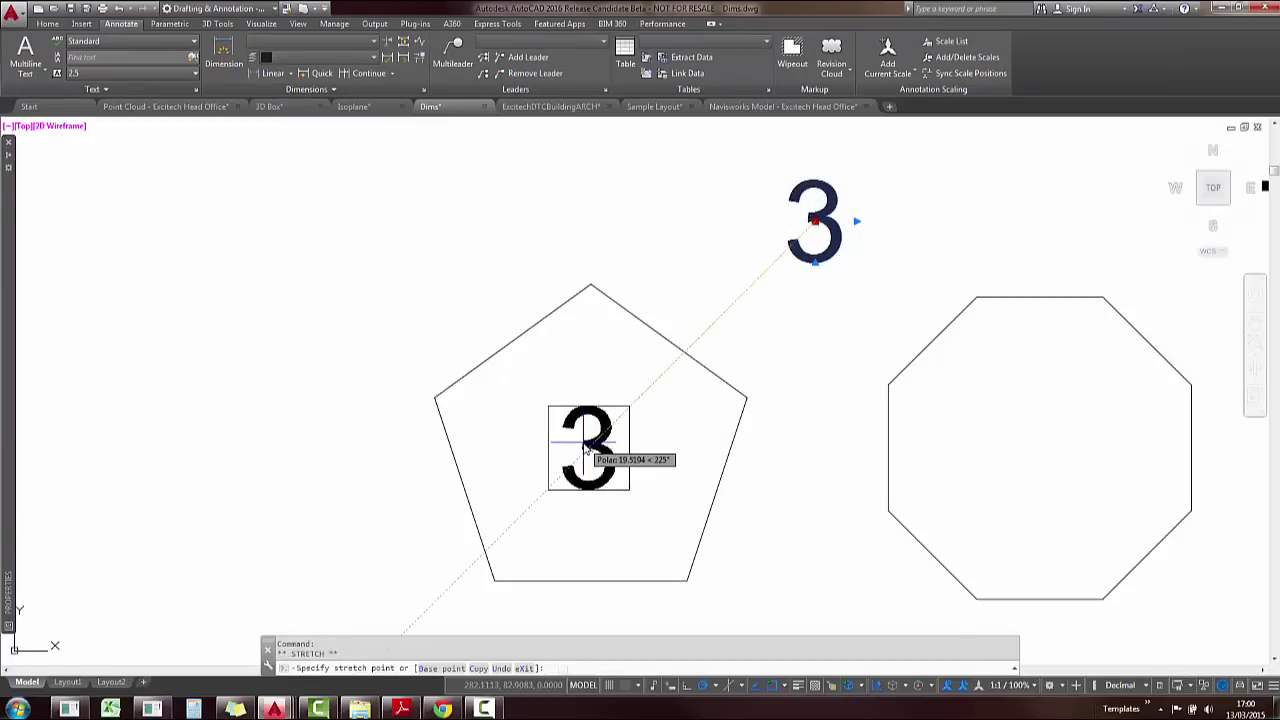
key("F8")
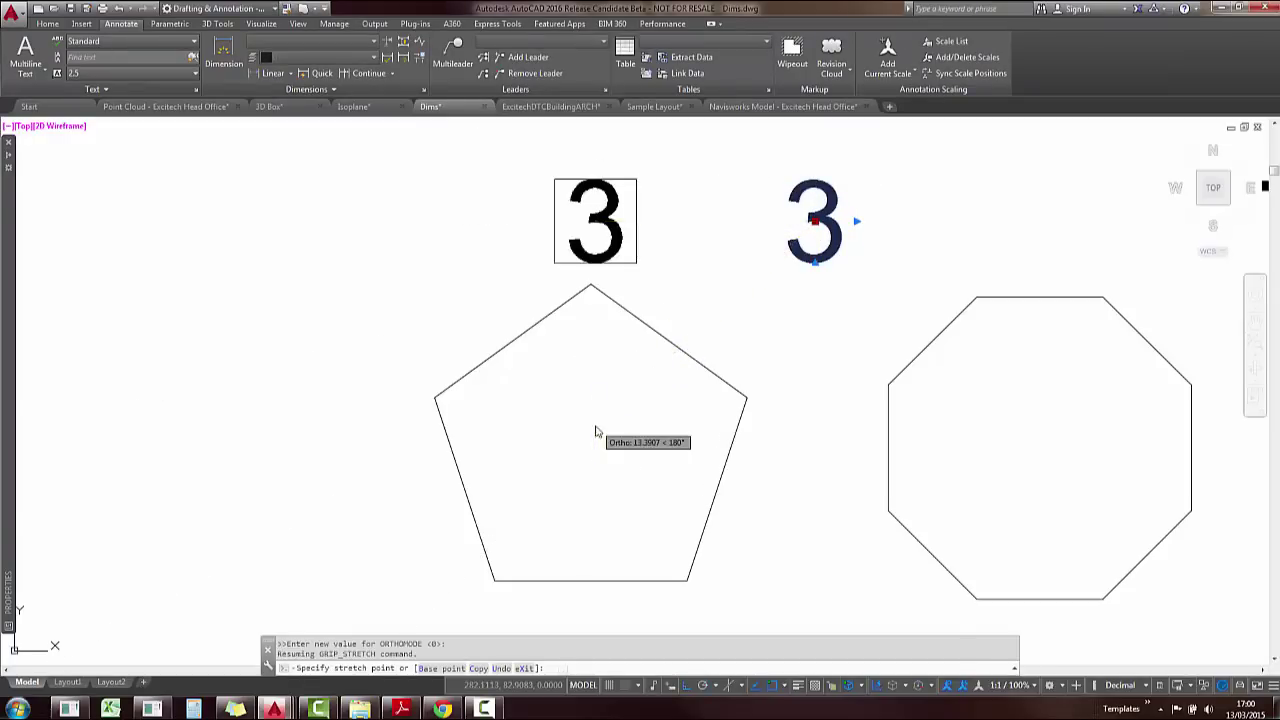
right_click(596, 432, "shift")
left_click(650, 273)
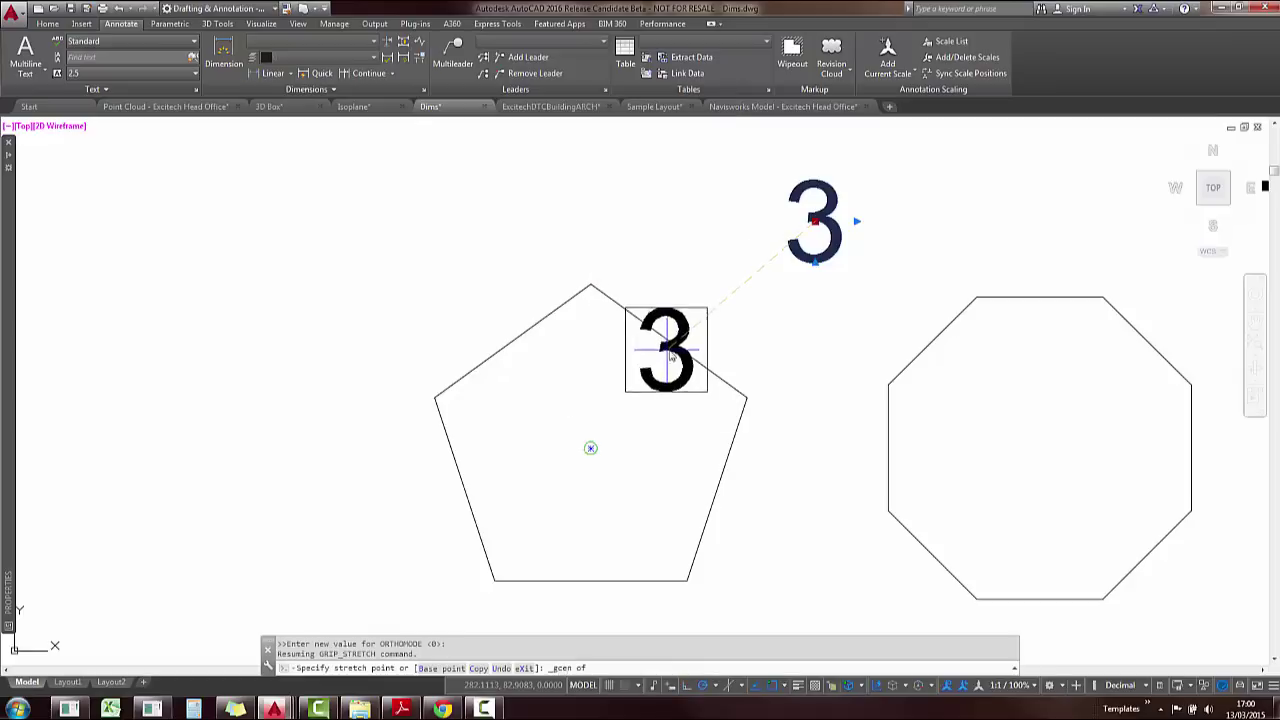
left_click(670, 346)
left_click(772, 501)
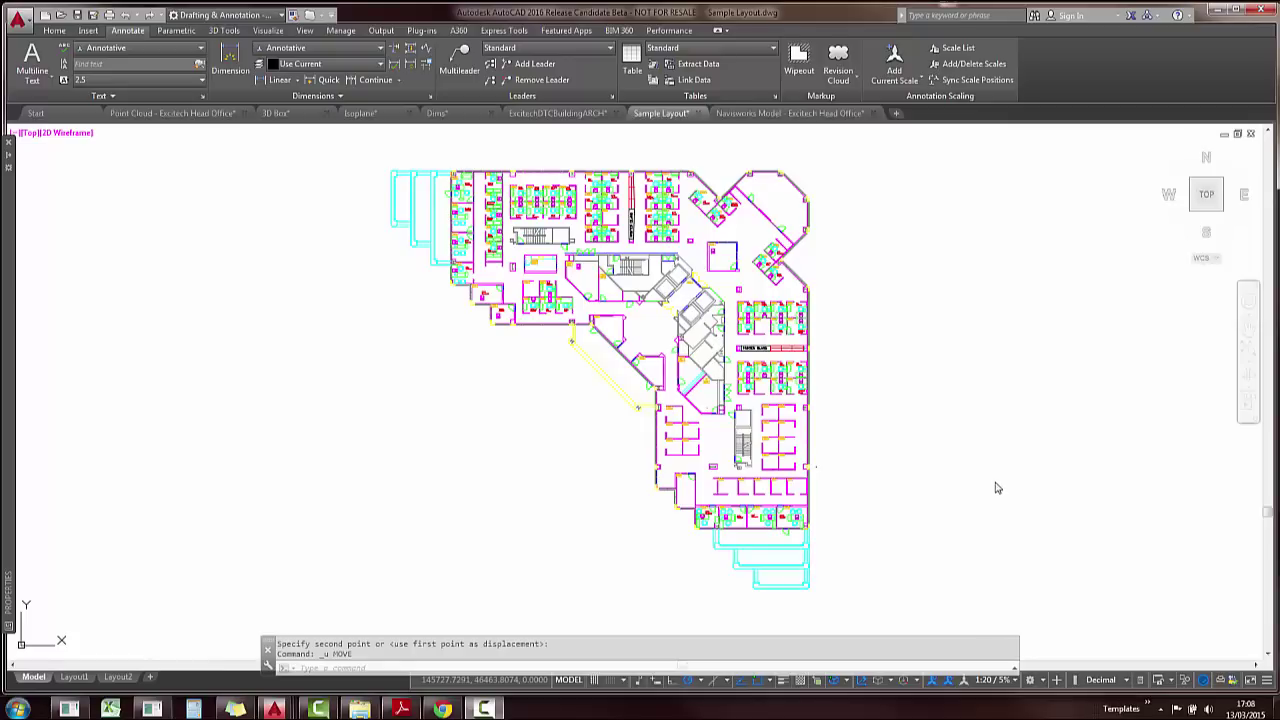
- Select the entire floor plan with a crossing window and move it to the right
left_click(897, 601)
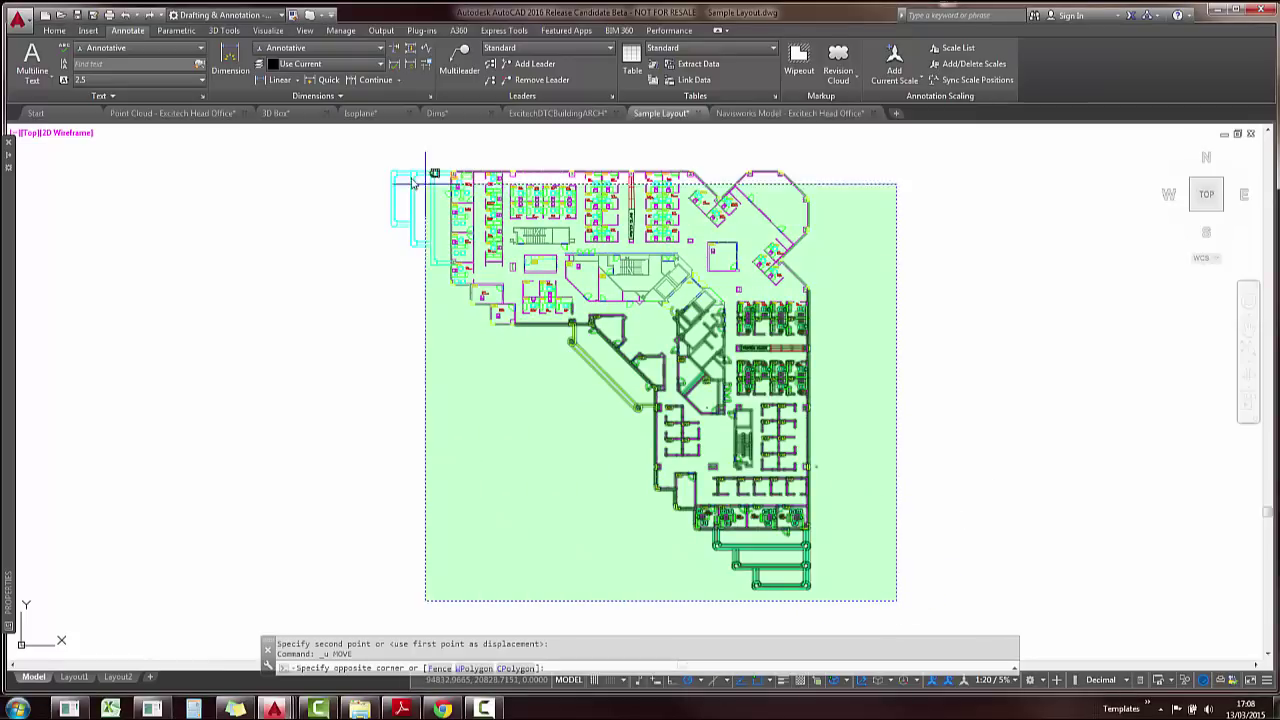
left_click(353, 135)
type("m")
key("Return")
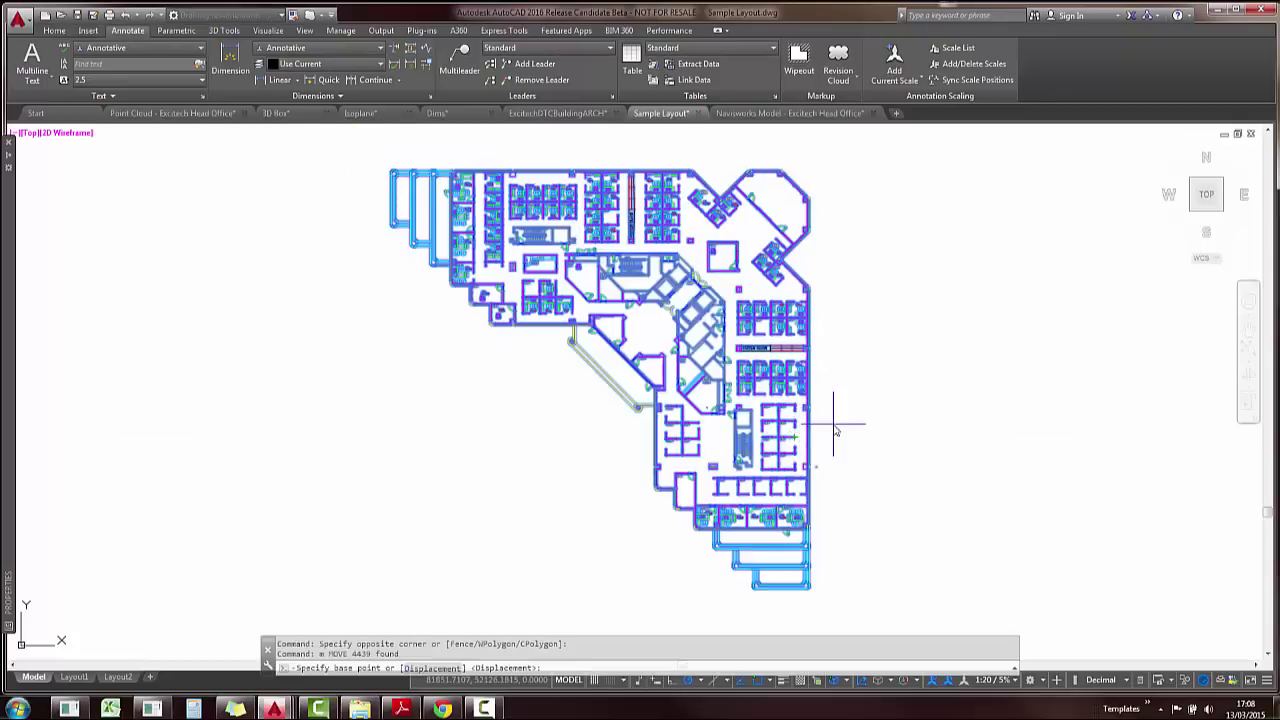
left_click(836, 430)
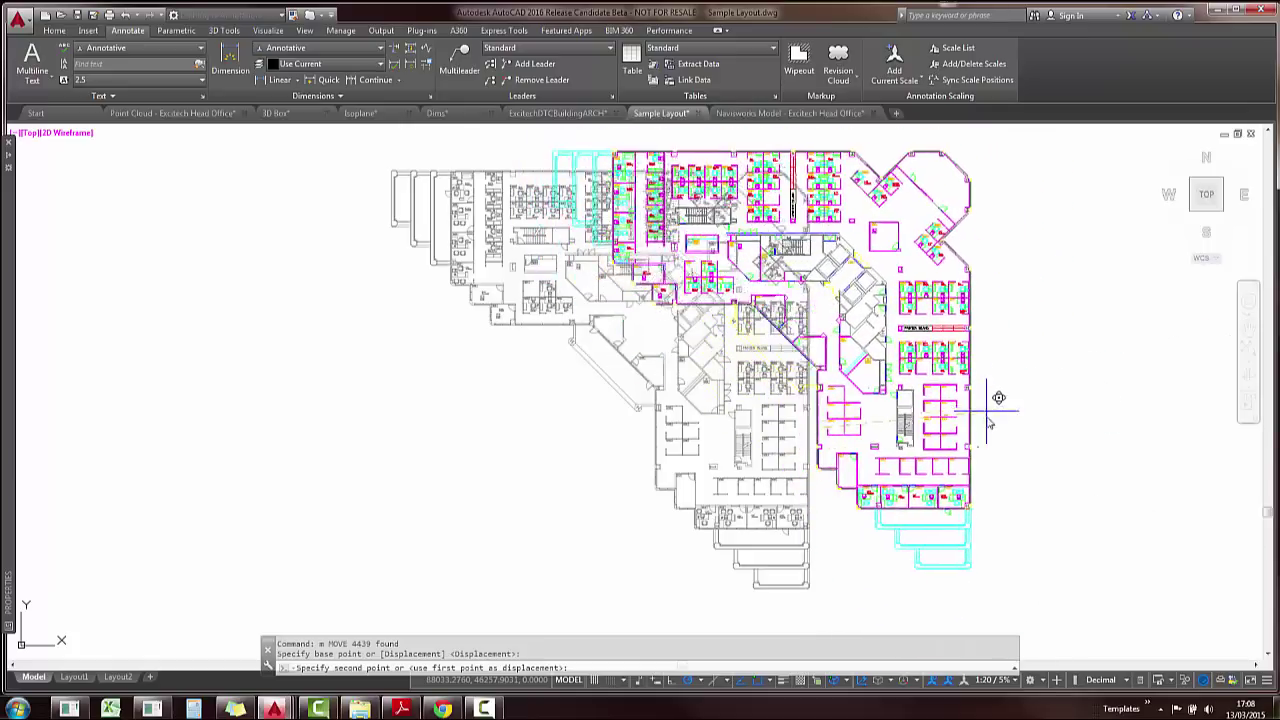
left_click(1056, 430)
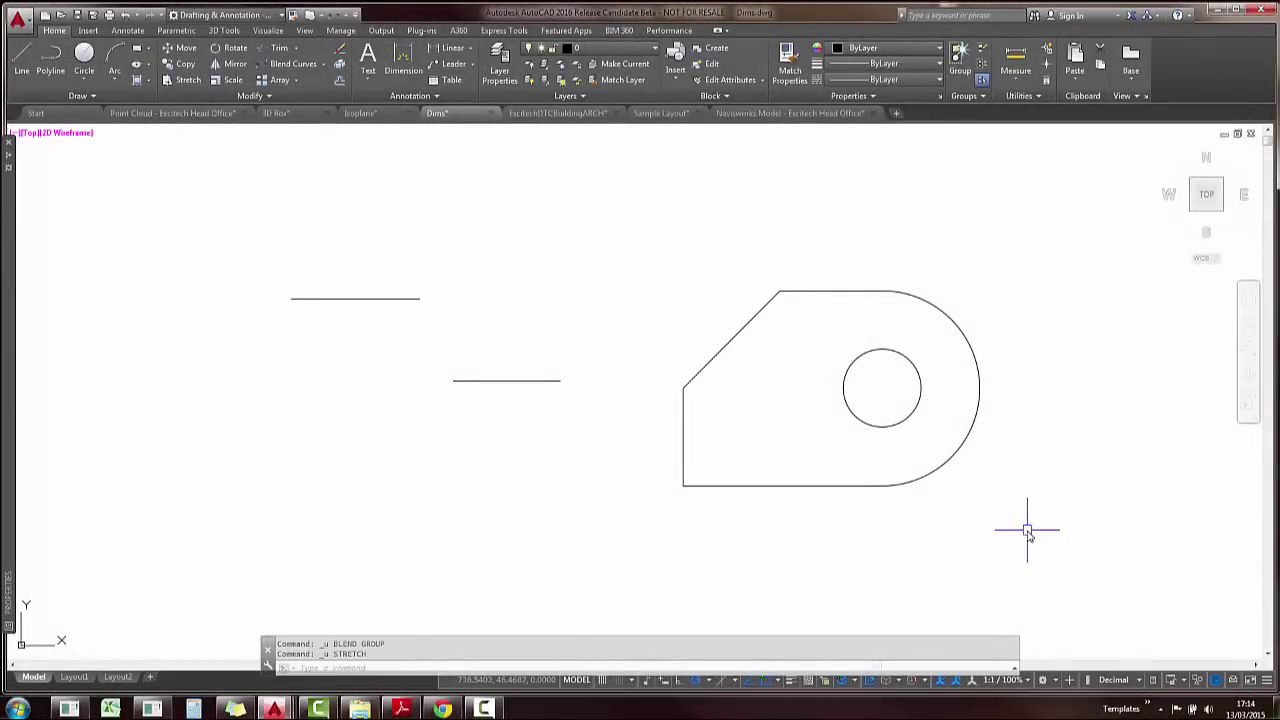
- Try to stretch the plate's rounded end and hole horizontally to the right
type("s")
key("Return")
left_click(1031, 531)
left_click(845, 293)
key("Return")
left_click(818, 234)
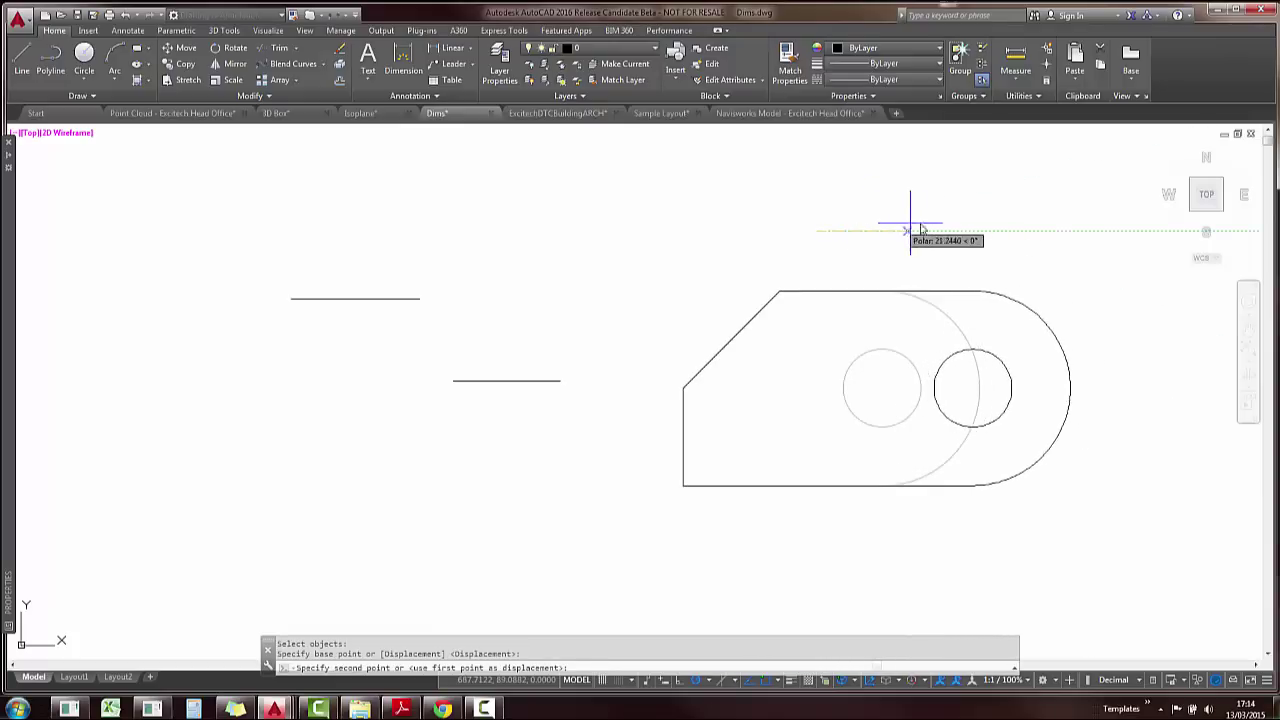
key("Escape")
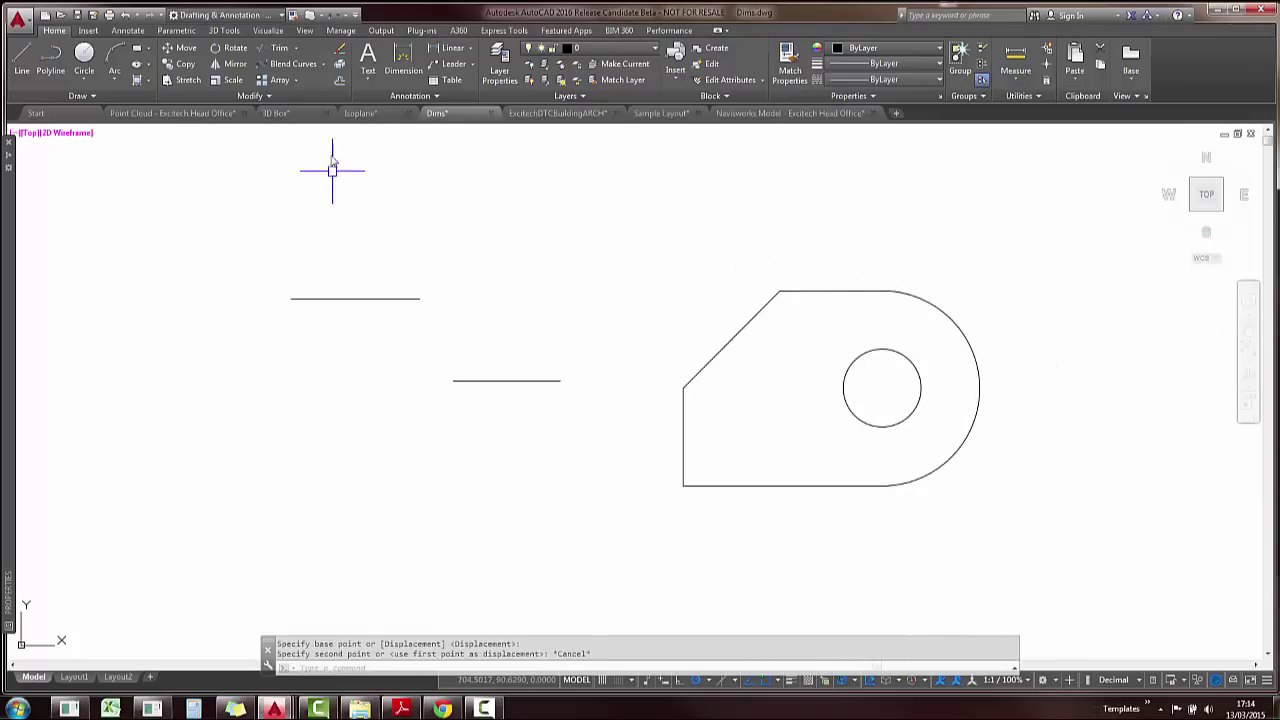
- Join the two separate horizontal lines with a tangent Blend Curve
left_click(335, 15)
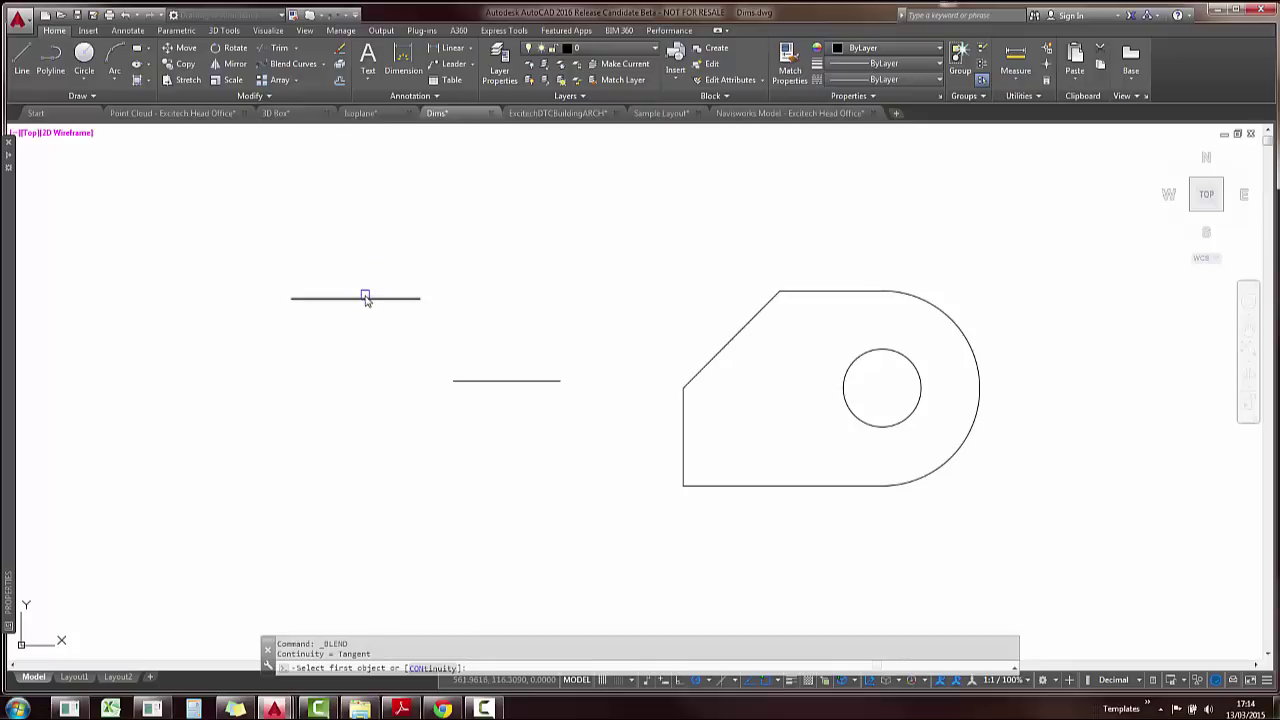
left_click(364, 298)
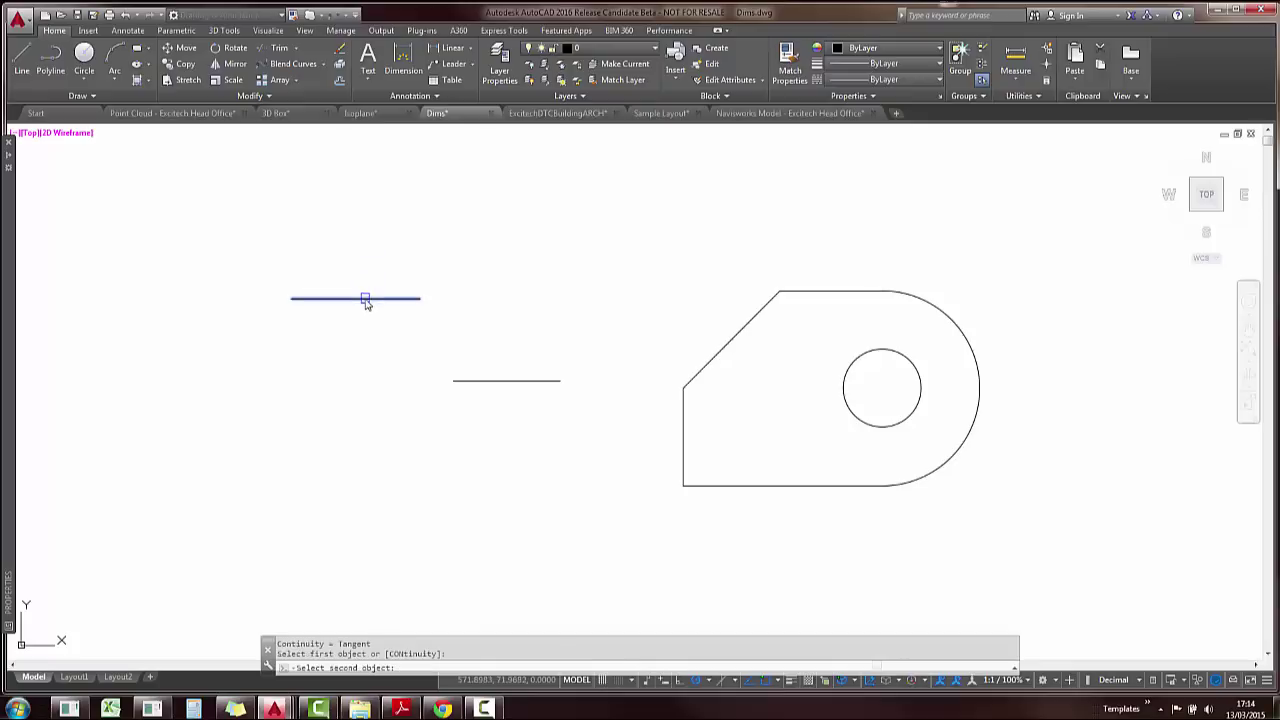
left_click(481, 386)
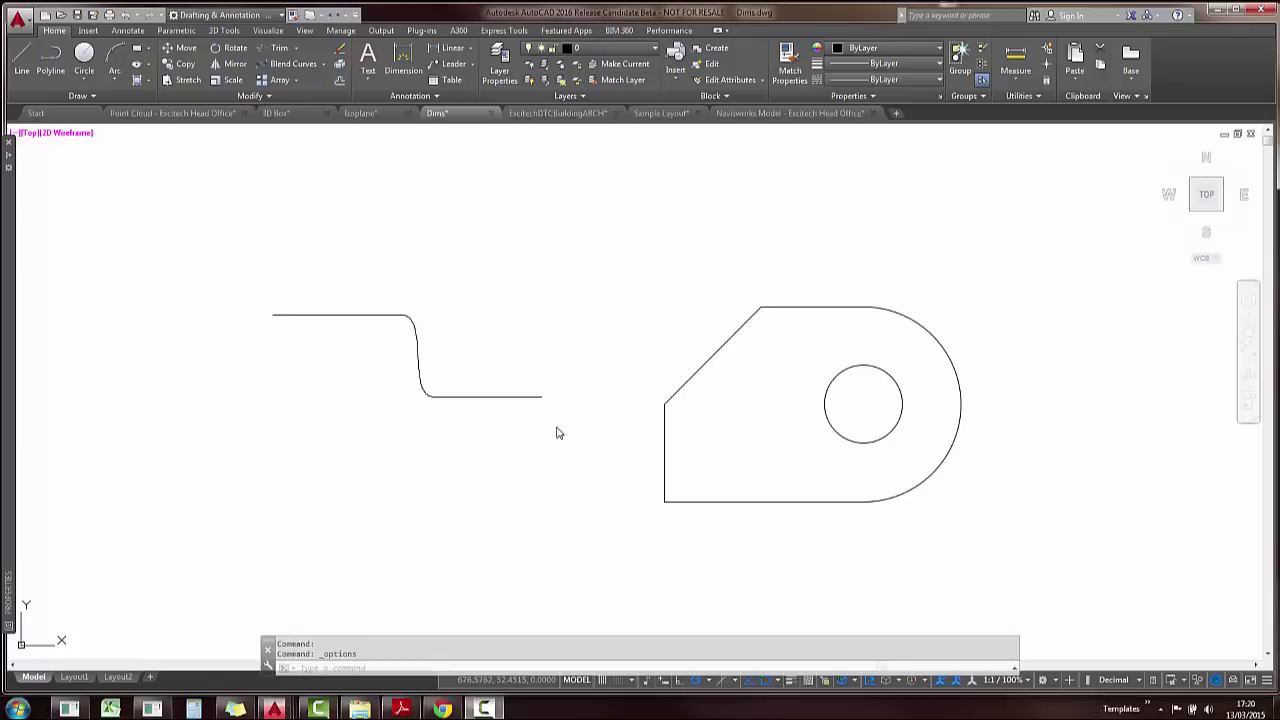
- Open the Options dialog's Selection settings and show the choices for the selection effect color
right_click(558, 432)
left_click(602, 654)
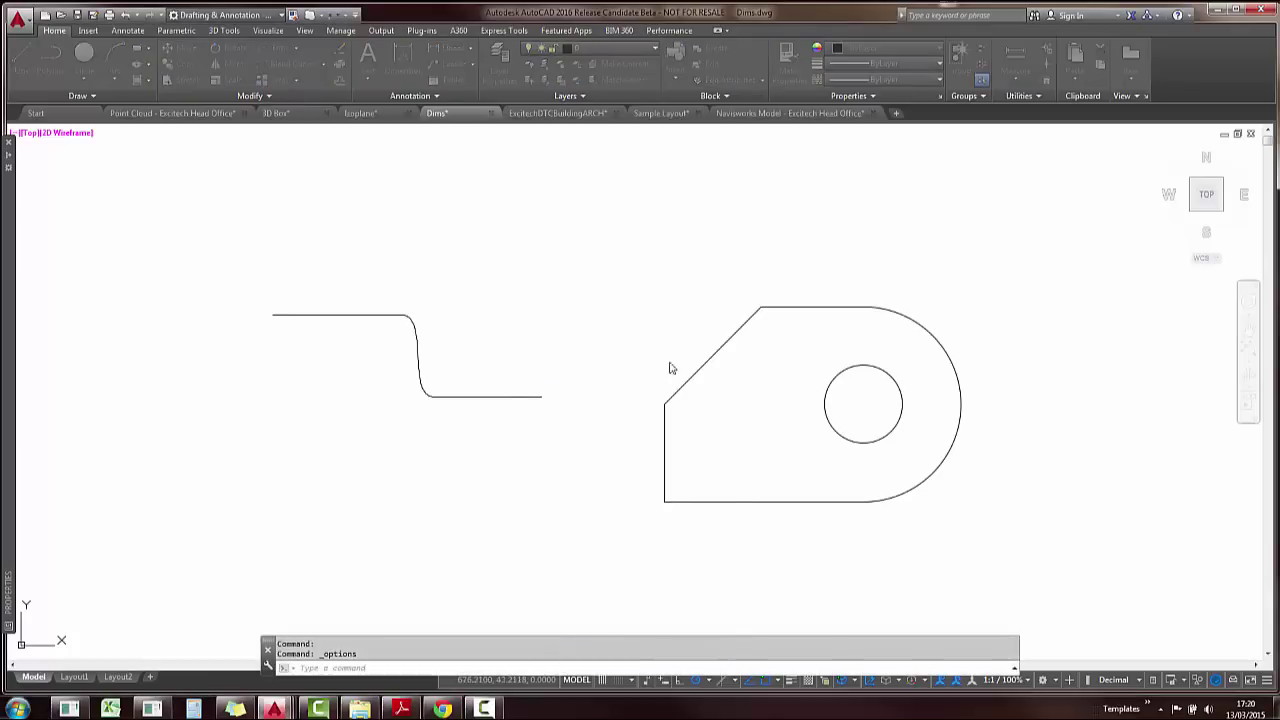
left_click(547, 82)
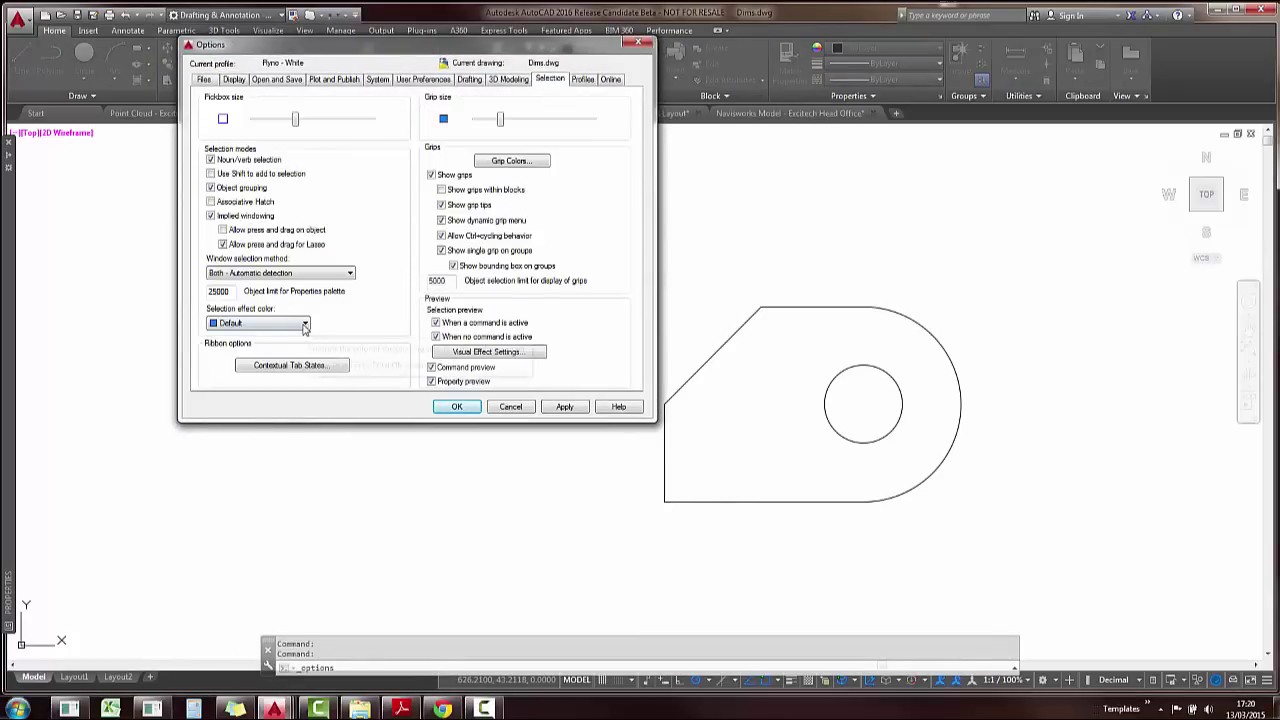
left_click(304, 323)
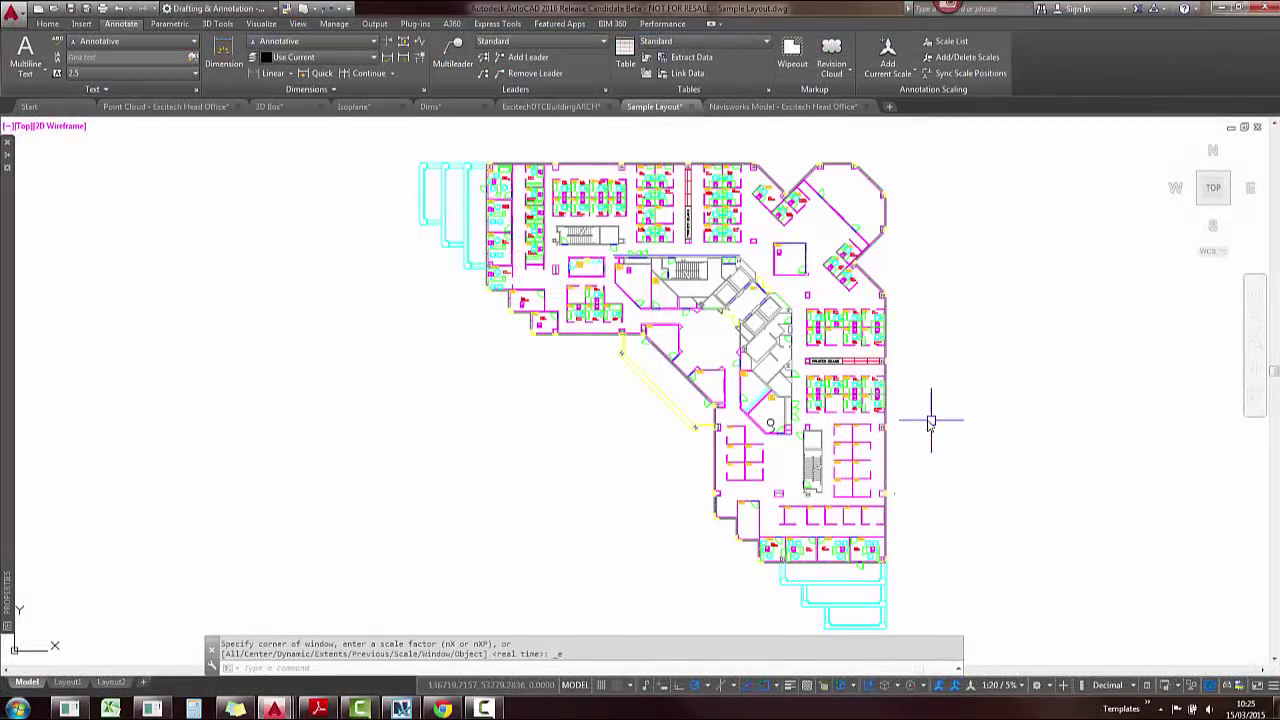
- Examine the Sample Layout floor plan as a whole and the circle, arc and door swing up close
scroll(938, 390, "down", 4)
scroll(945, 392, "down", 2)
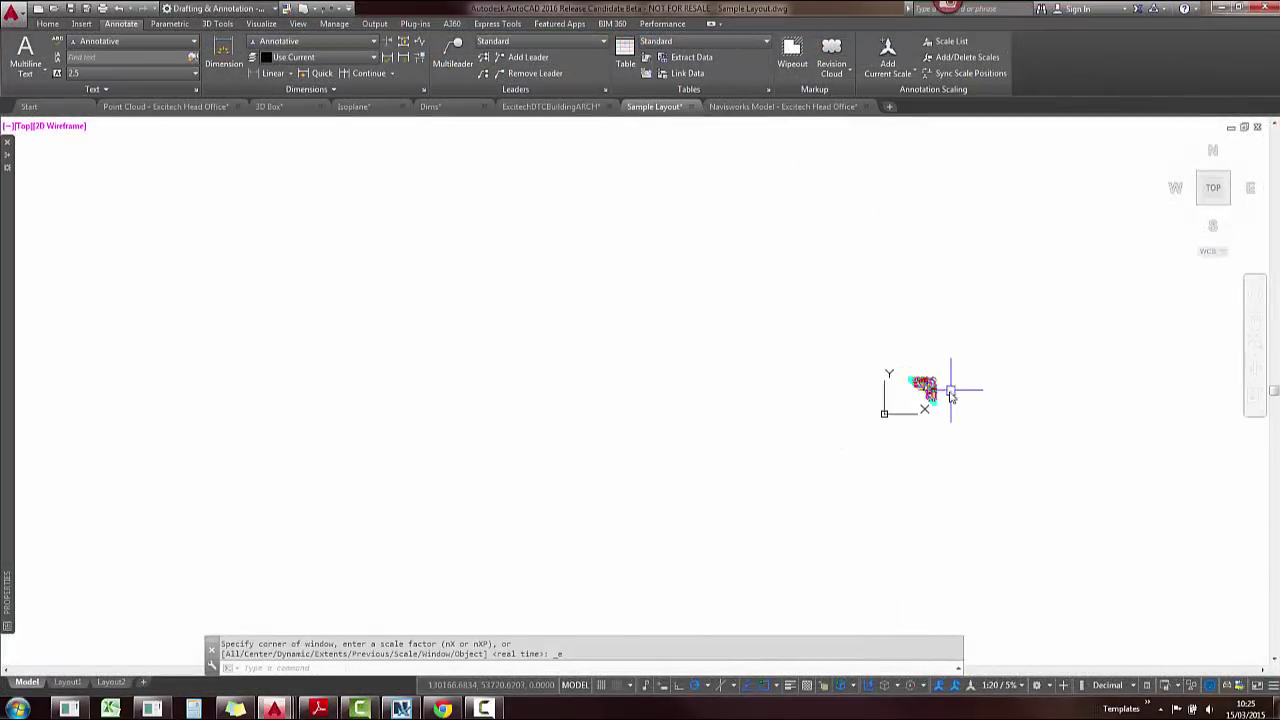
scroll(880, 375, "up", 8)
scroll(723, 325, "up", 5)
scroll(723, 325, "down", 10)
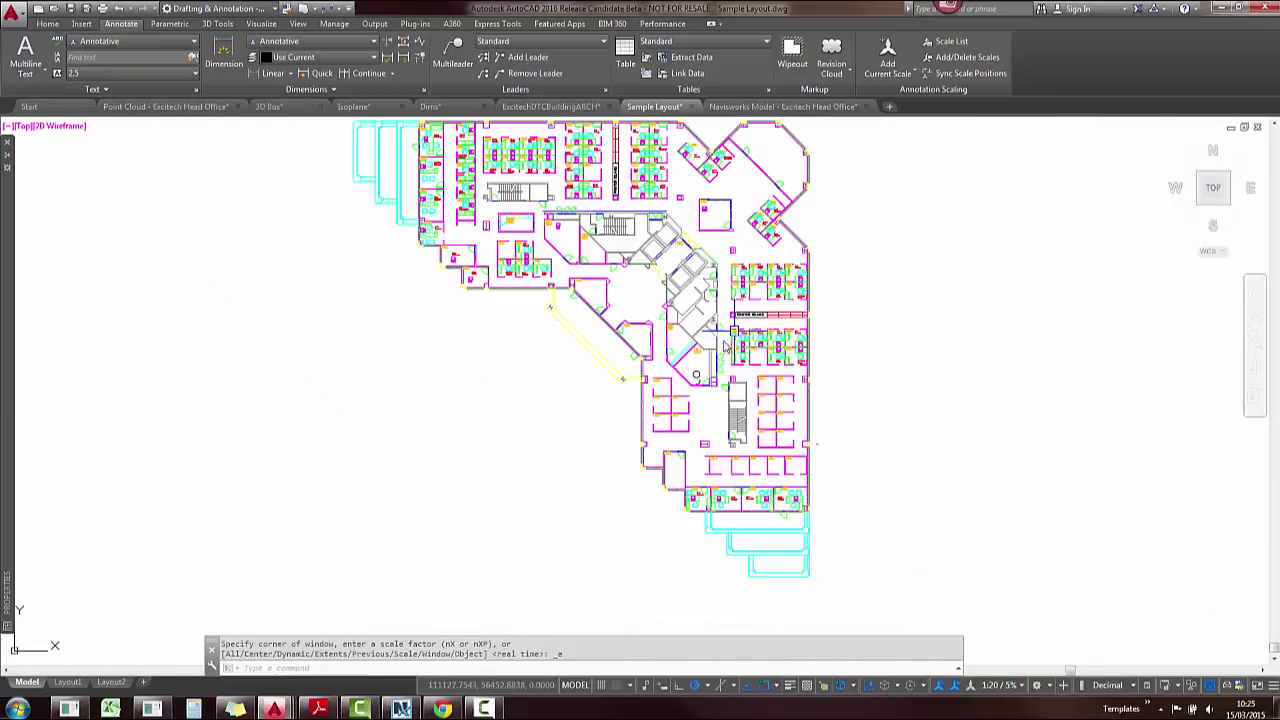
scroll(740, 388, "up", 10)
scroll(740, 388, "up", 4)
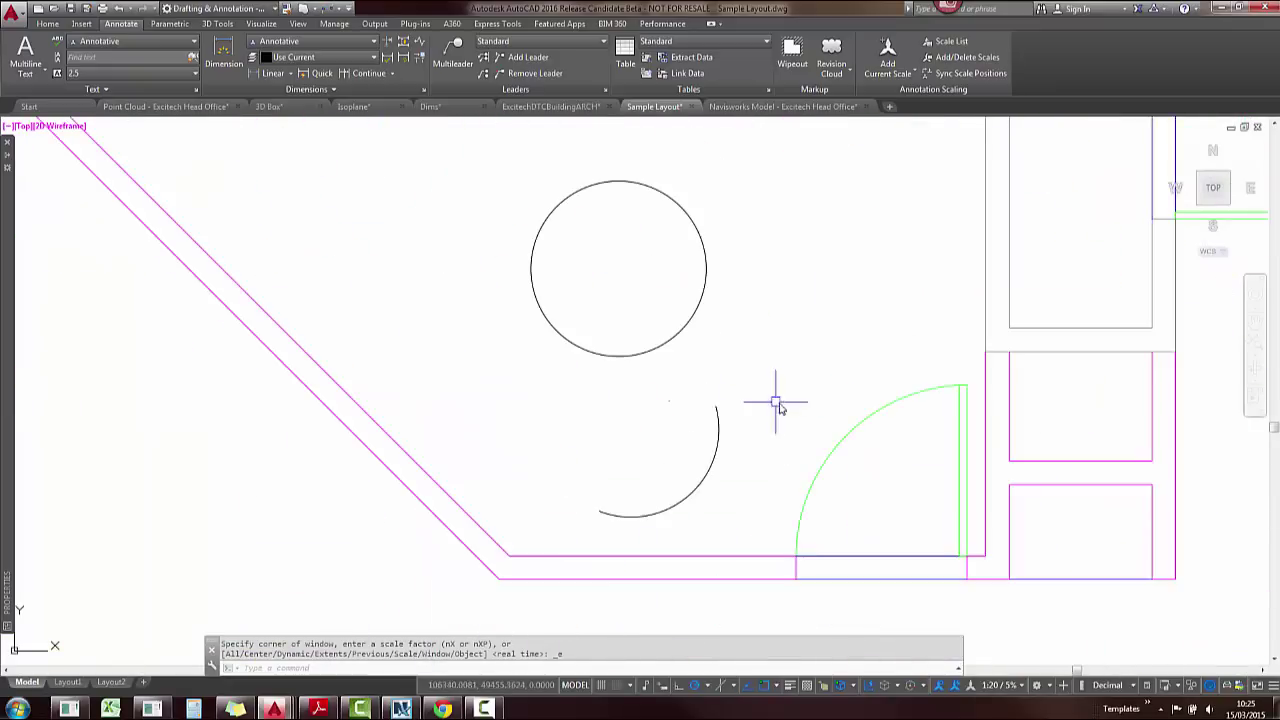
middle_click_drag(771, 400, 740, 400)
scroll(800, 462, "up", 2)
middle_click_drag(908, 412, 848, 357)
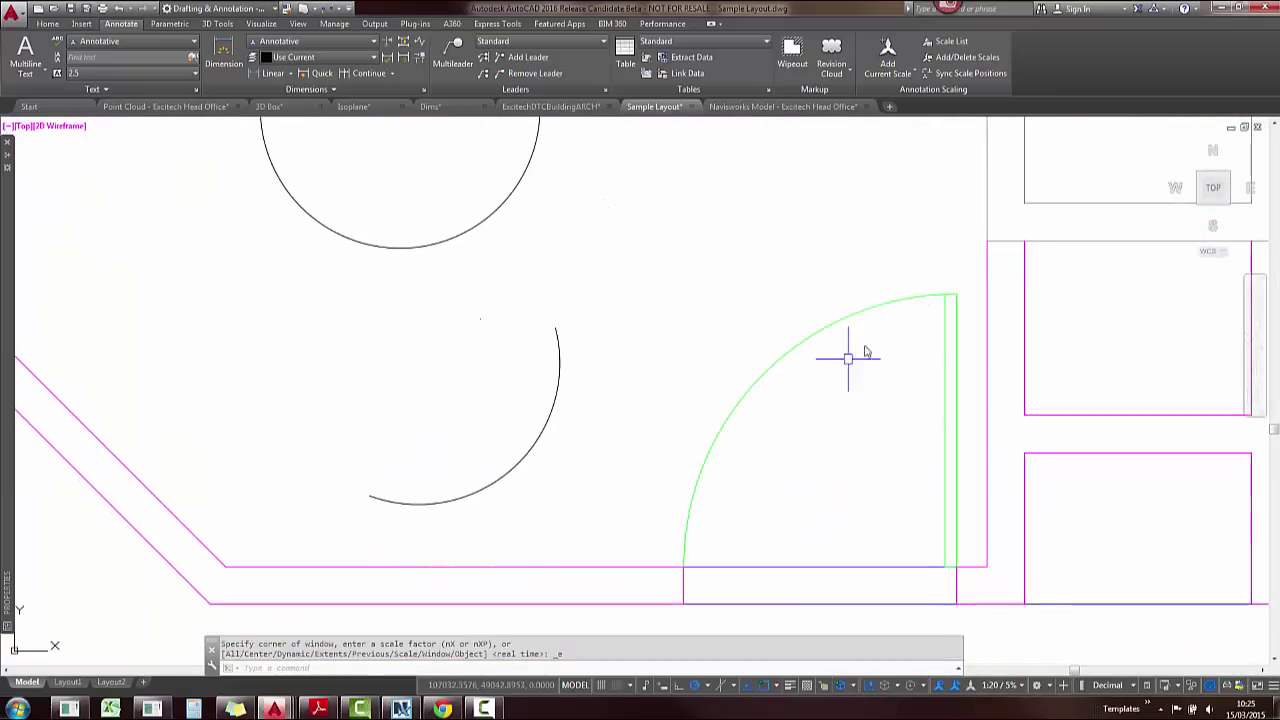
scroll(858, 514, "up", 2)
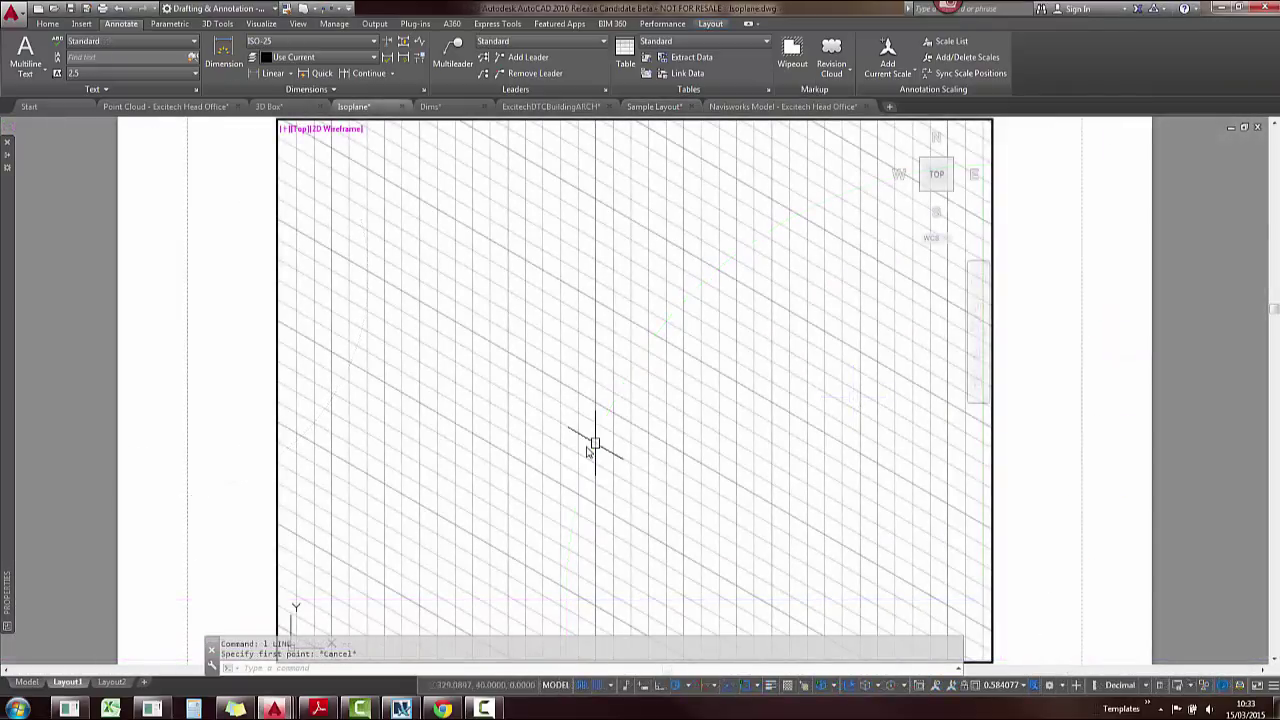
- Draw two connected lines on the isometric grid, one vertical downward and one along the downward-sloping axis
type("l")
key("Return")
left_click(541, 370)
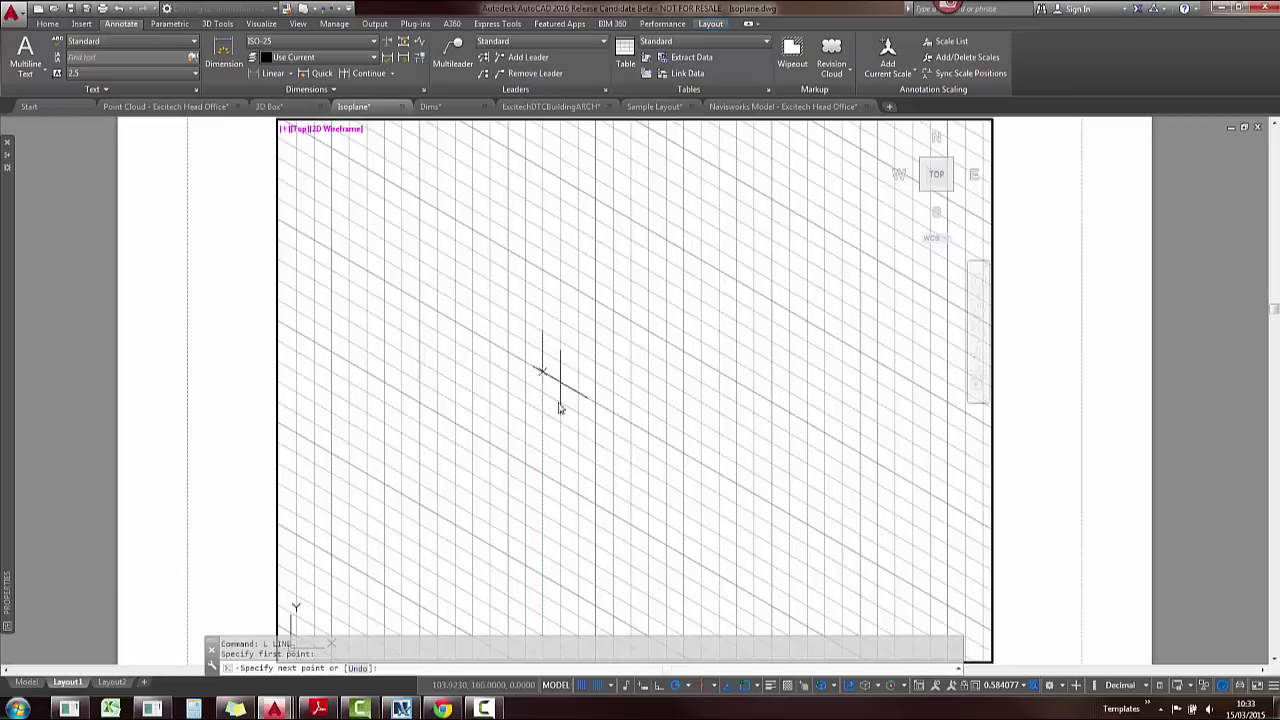
left_click(543, 456)
left_click(679, 527)
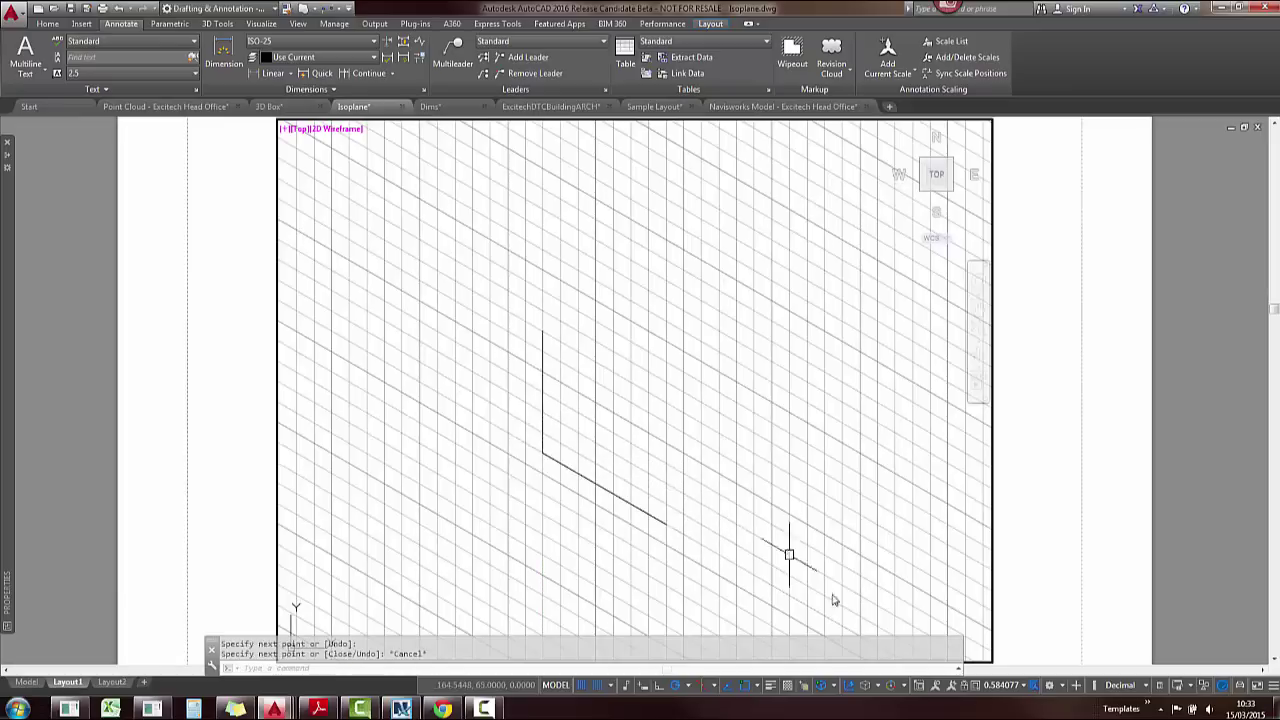
key("Escape")
- Switch the isometric drafting plane to the top isoplane and then to the remaining isoplane
left_click(716, 686)
left_click(741, 643)
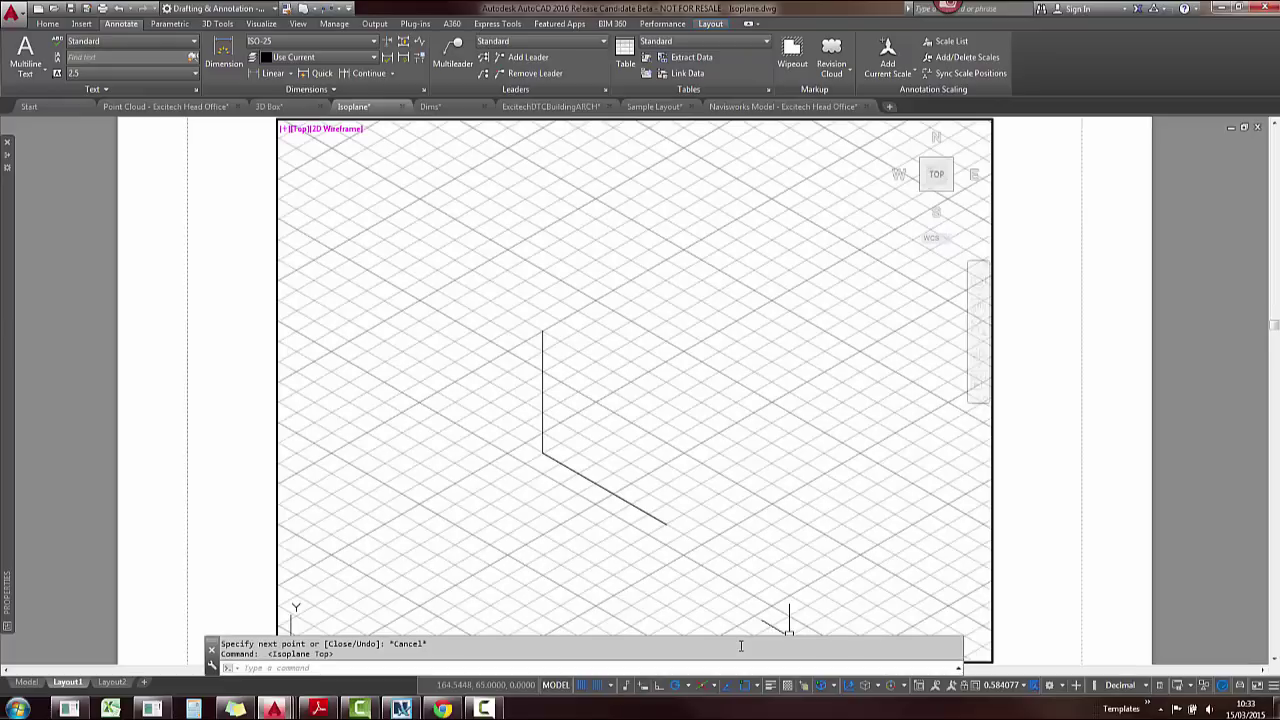
left_click(716, 686)
left_click(740, 665)
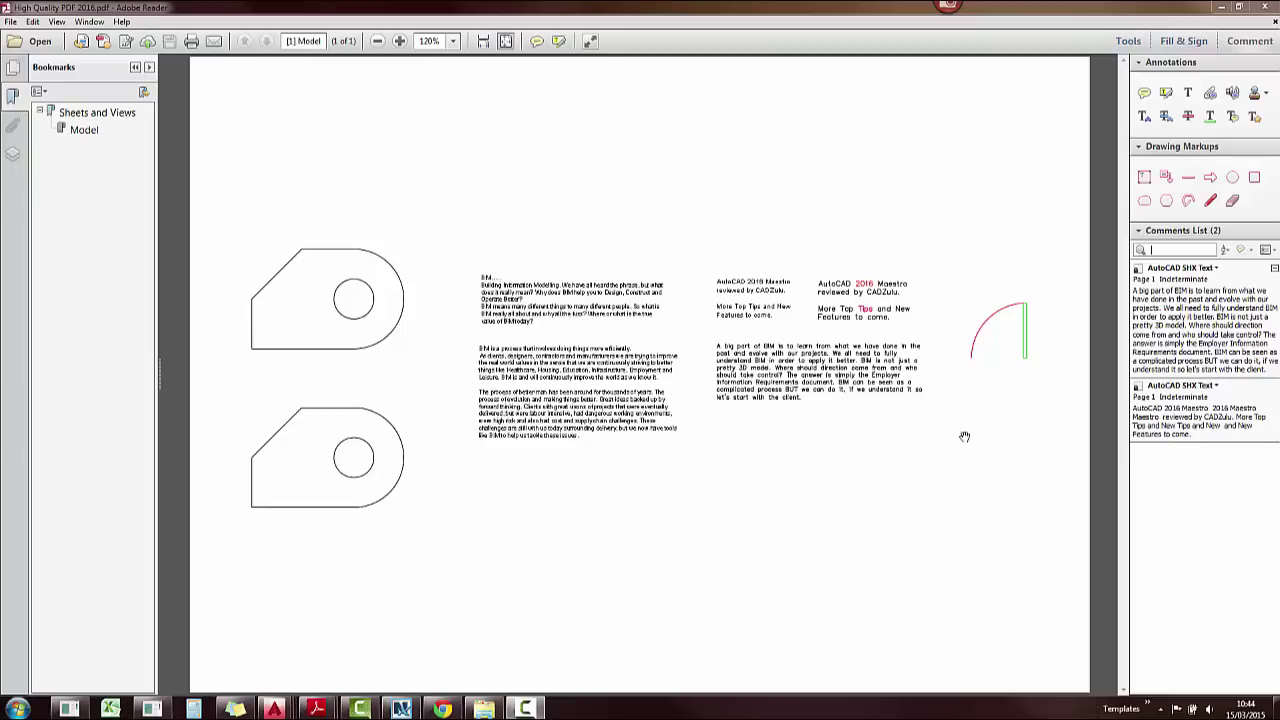
- In Adobe Reader, search the comments of High Quality PDF 2016.pdf for "Tips" and select the matching SHX text comment
left_click(964, 440)
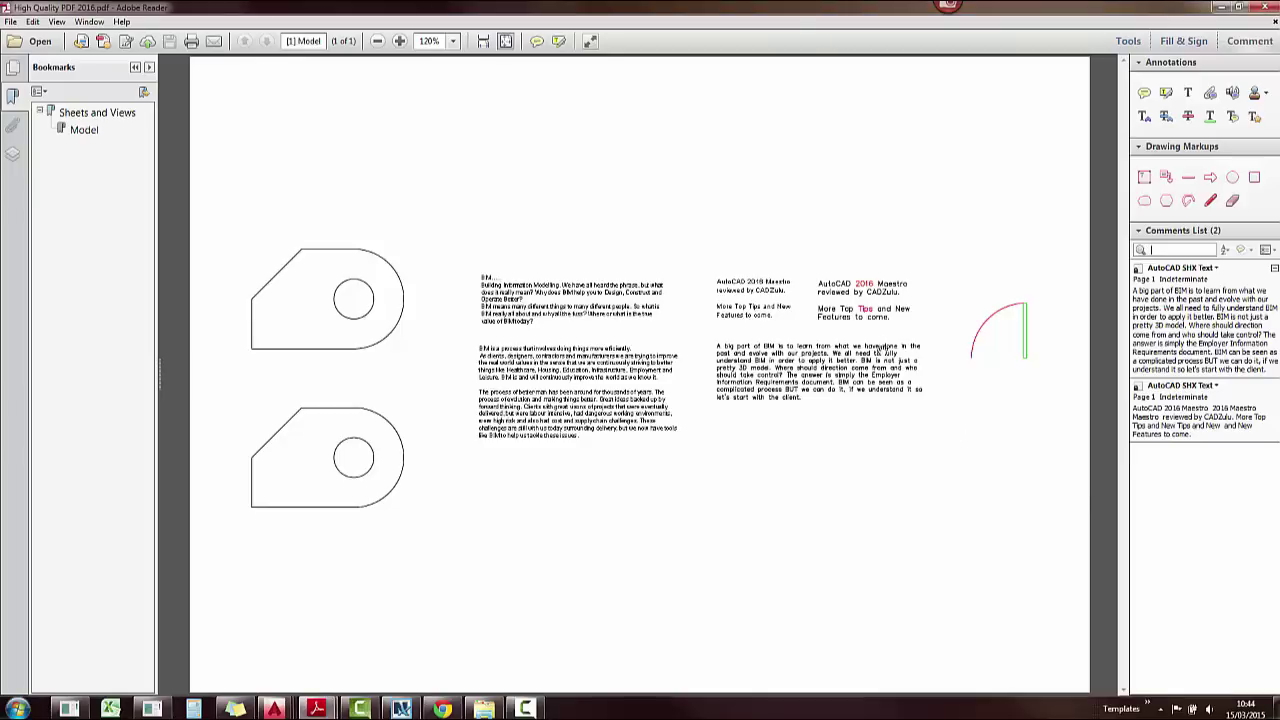
left_click(866, 312)
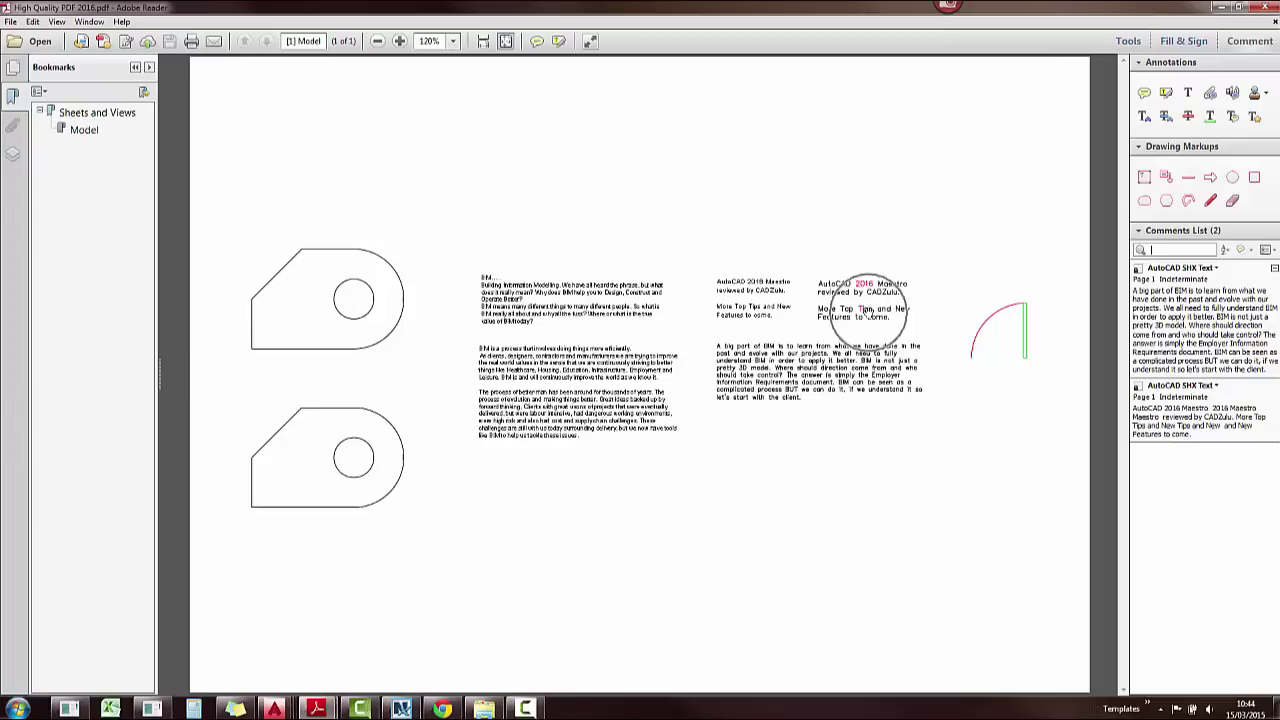
left_click(866, 372)
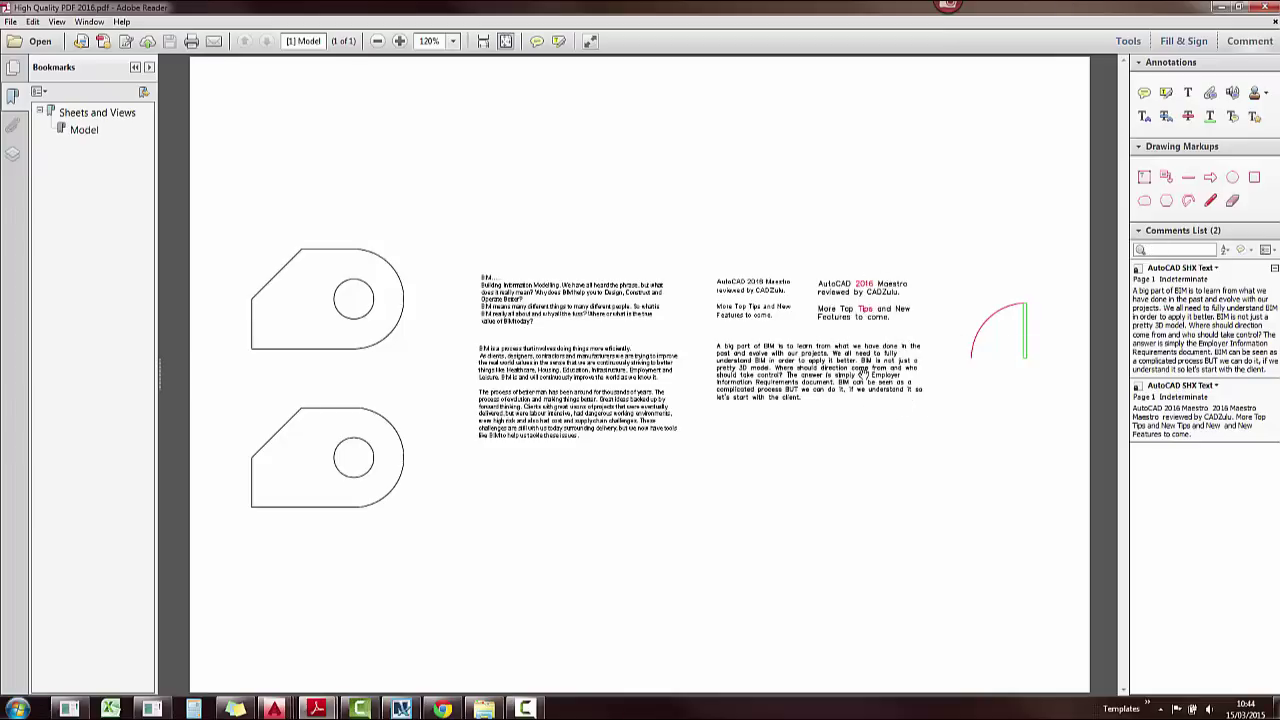
left_click(1164, 253)
type("Tips")
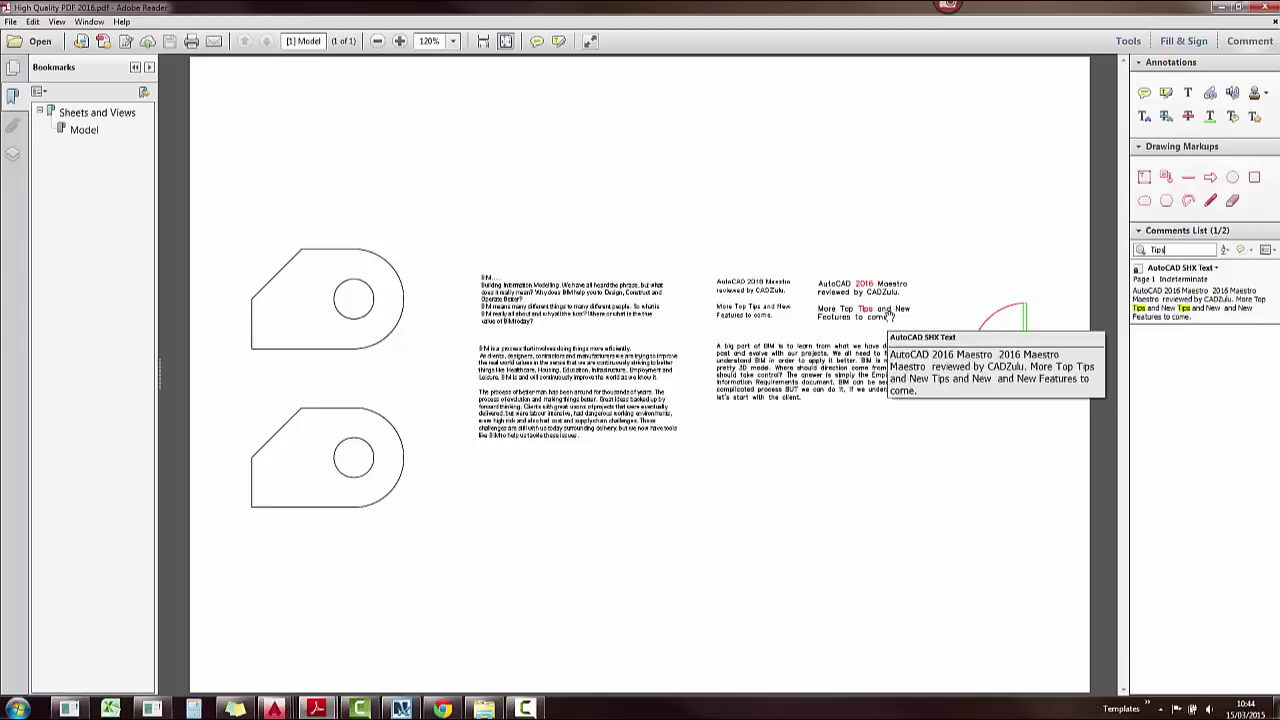
left_click(1208, 309)
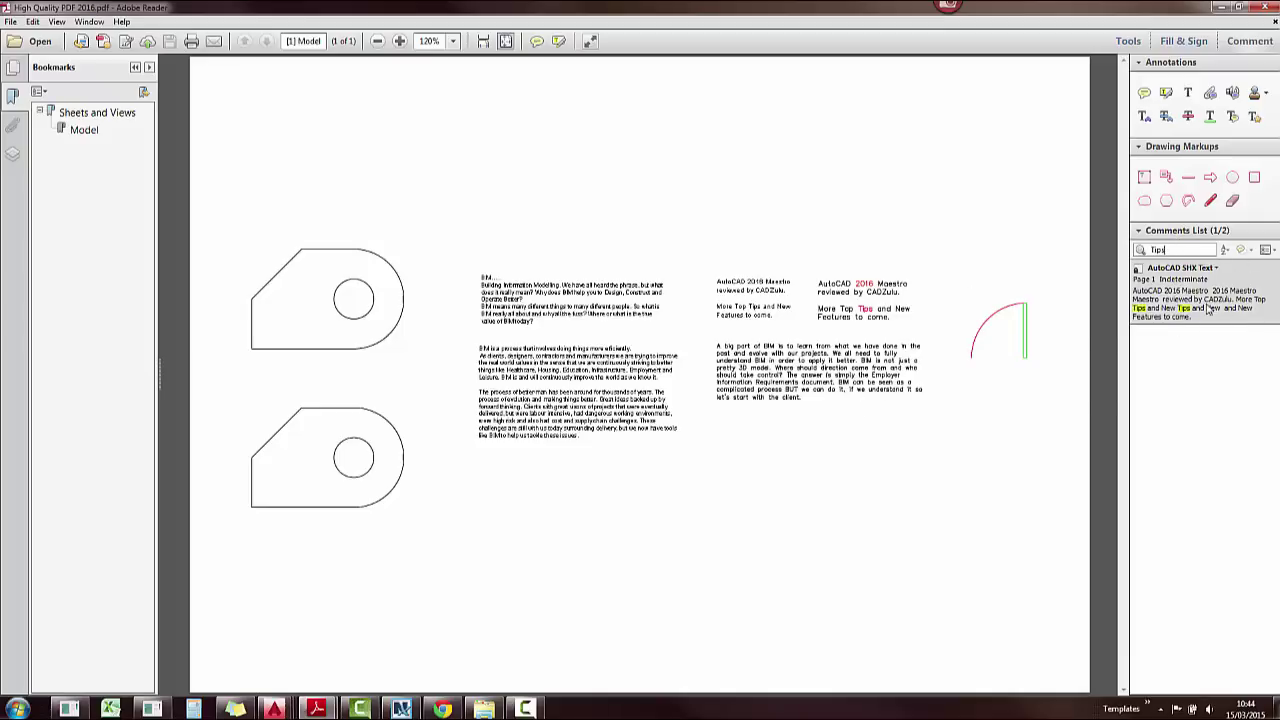
left_click(876, 323)
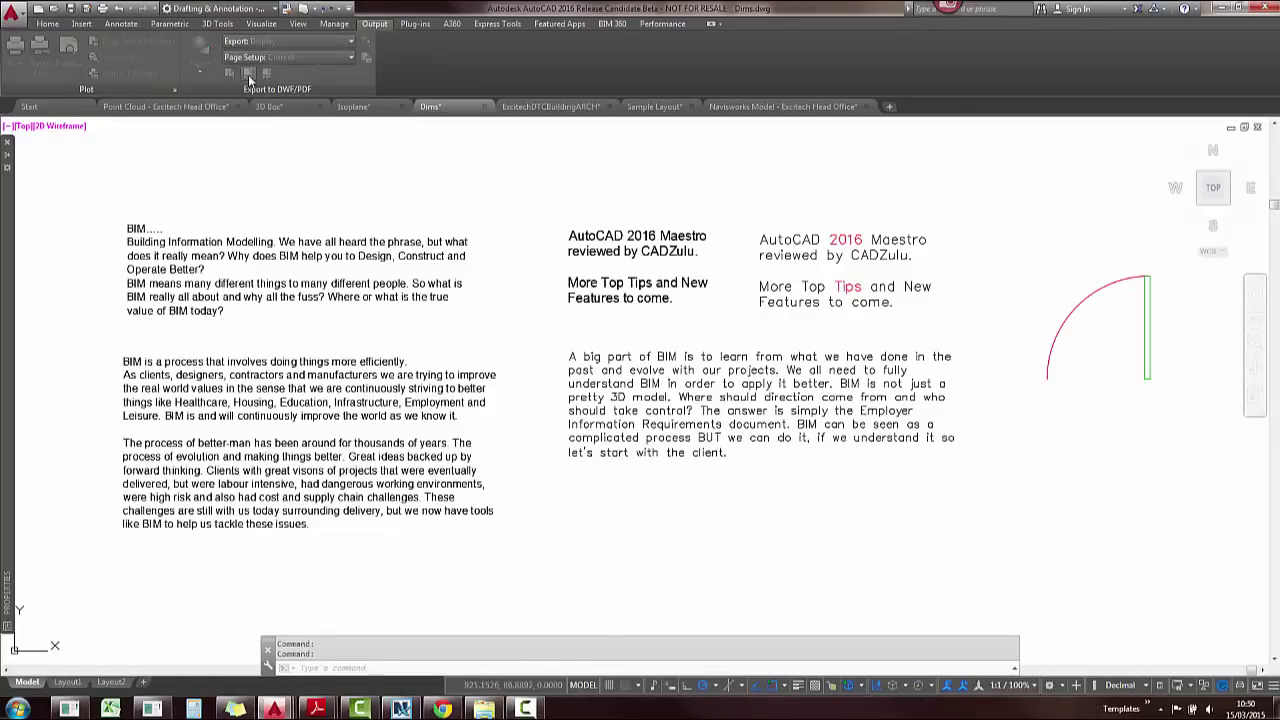
- In AutoCAD, review the Export to DWF options and the Export to PDF options, closing each dialog
left_click(266, 74)
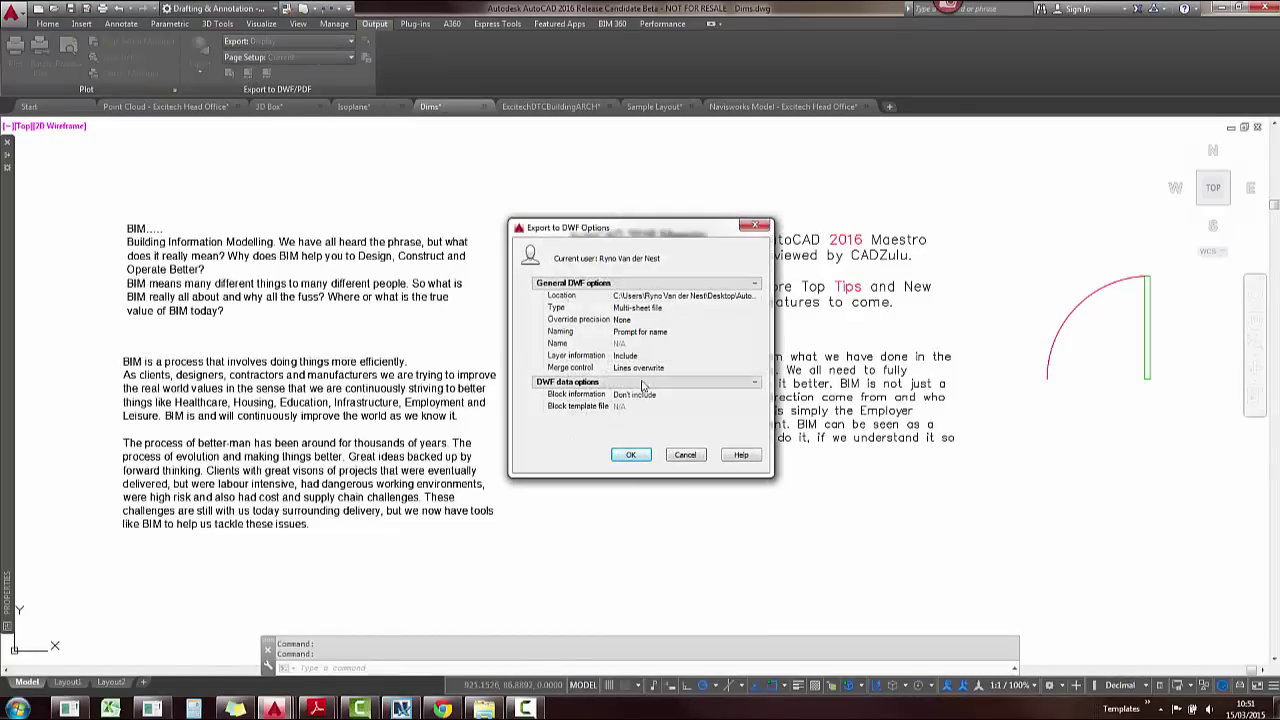
left_click(768, 226)
left_click(267, 74)
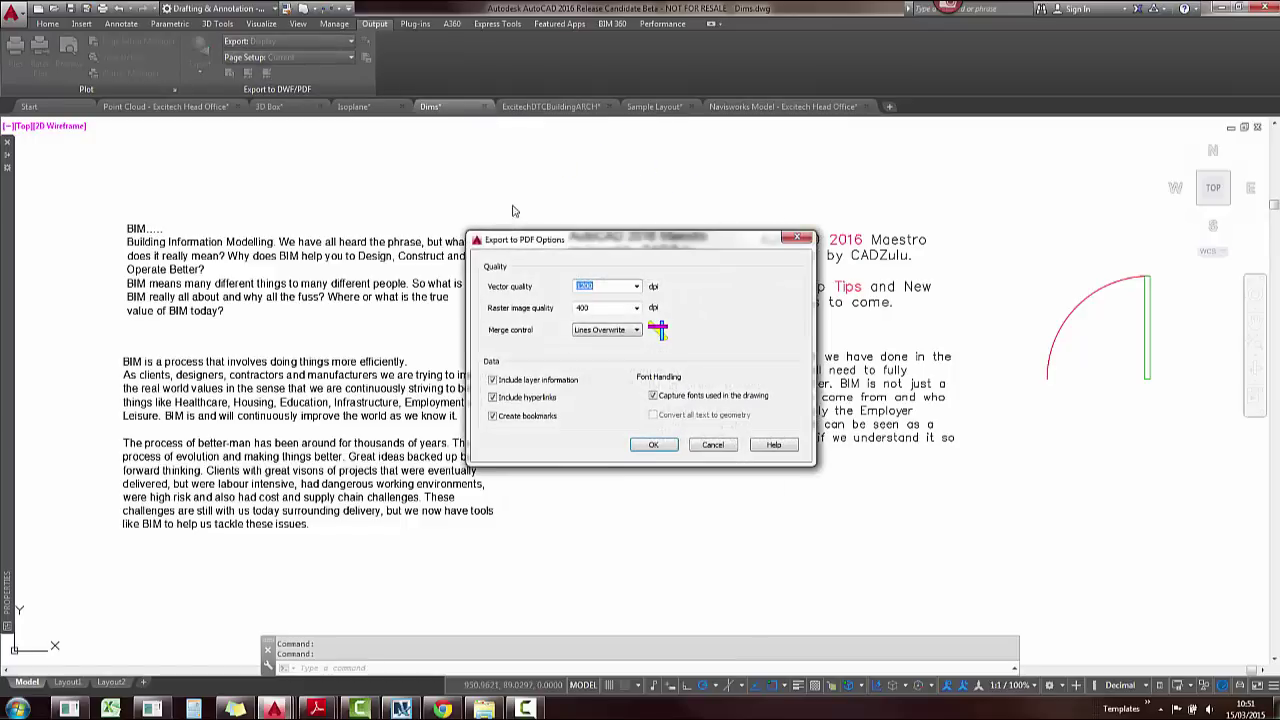
left_click(541, 310)
left_click(654, 446)
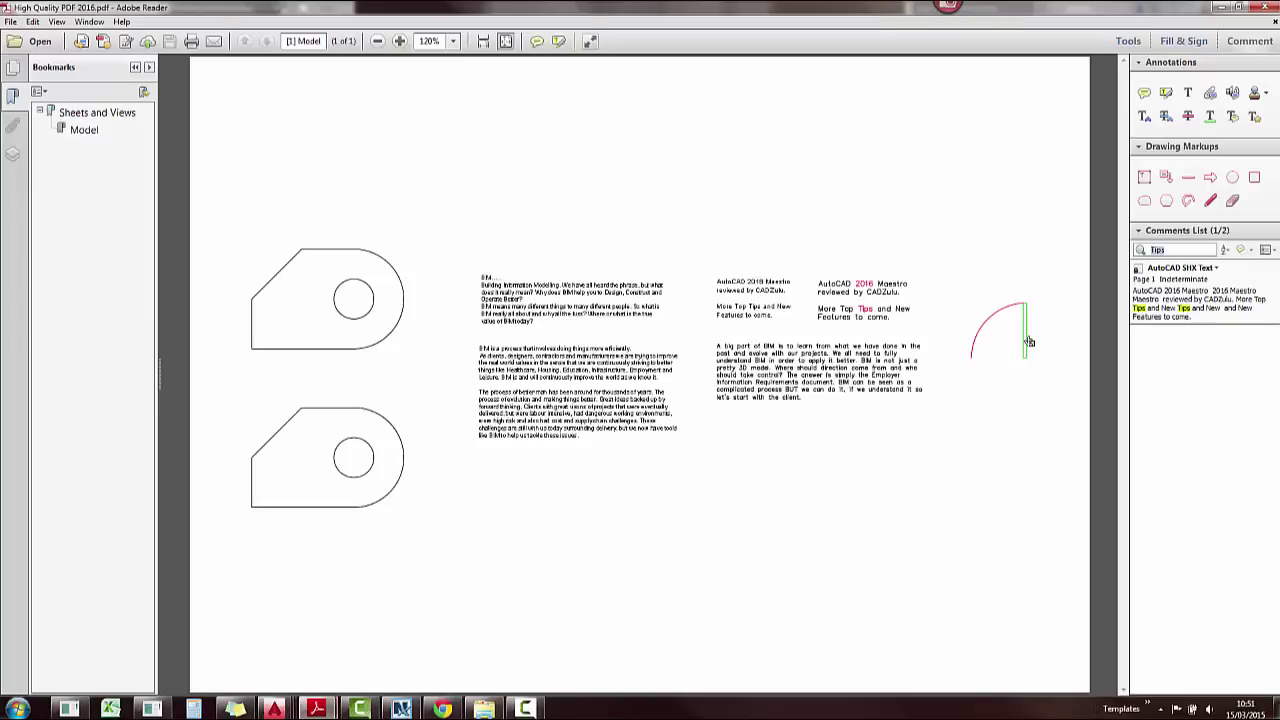
- In Adobe Reader, follow the hyperlink attached to the door in the exported PDF
mouse_move(1029, 342)
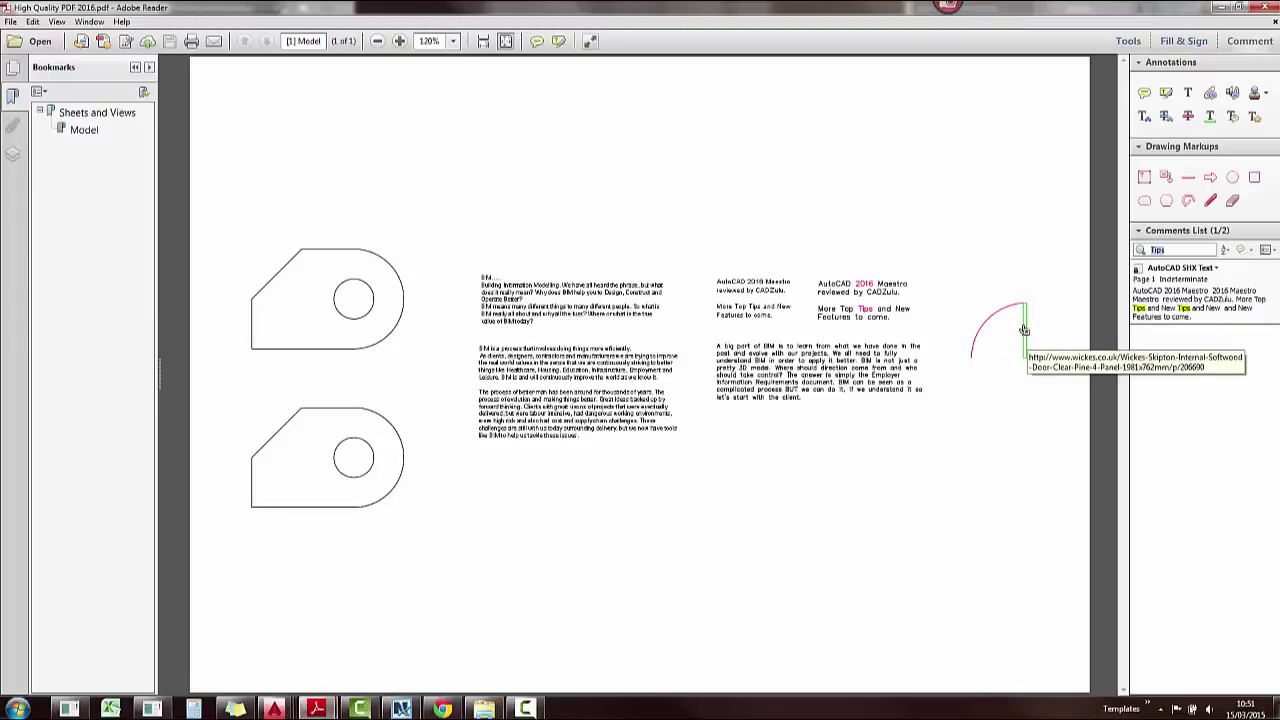
left_click(1022, 332)
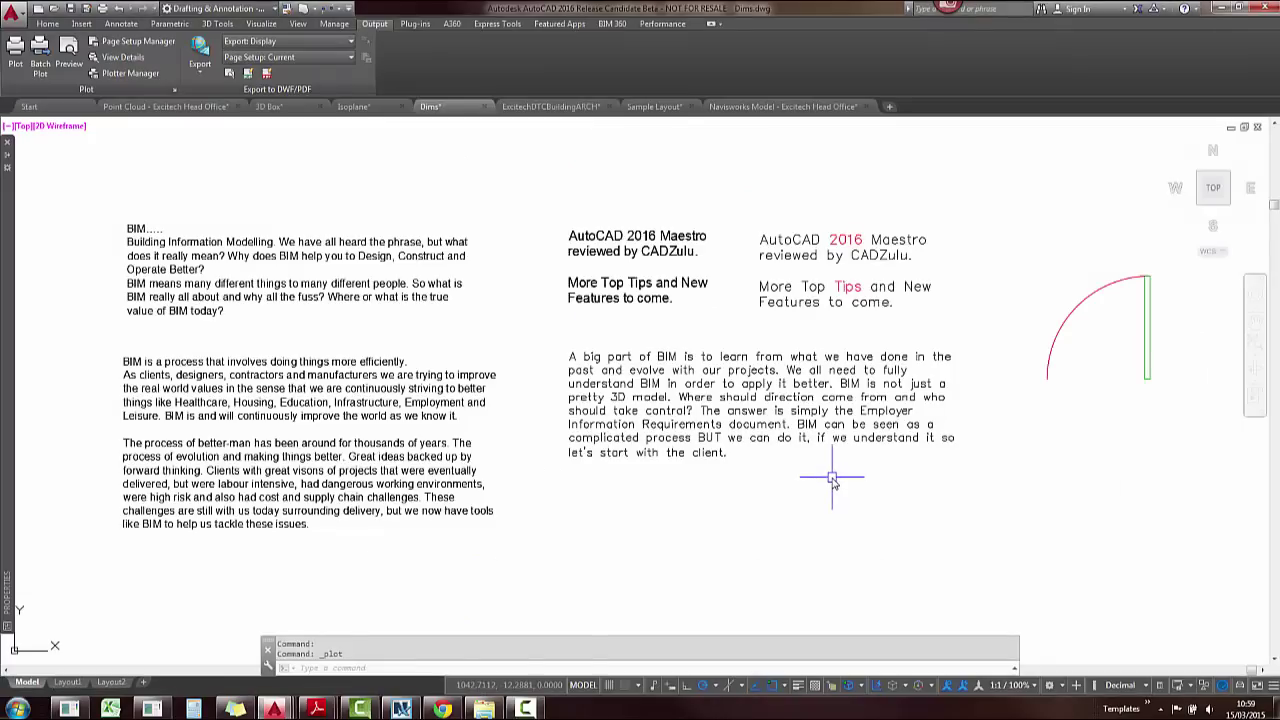
- In AutoCAD, set the plot's printer to AutoCAD PDF (General Documentation).pc3 and open its PDF options
key("ctrl+p")
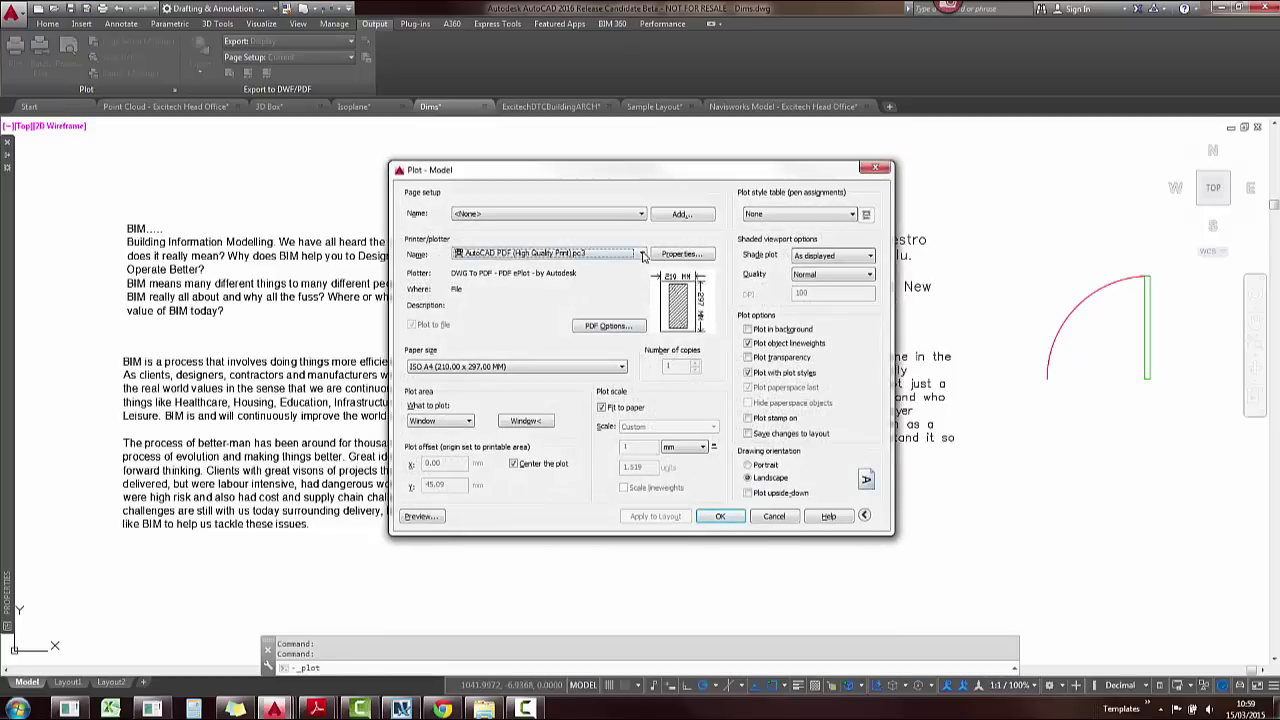
left_click(643, 254)
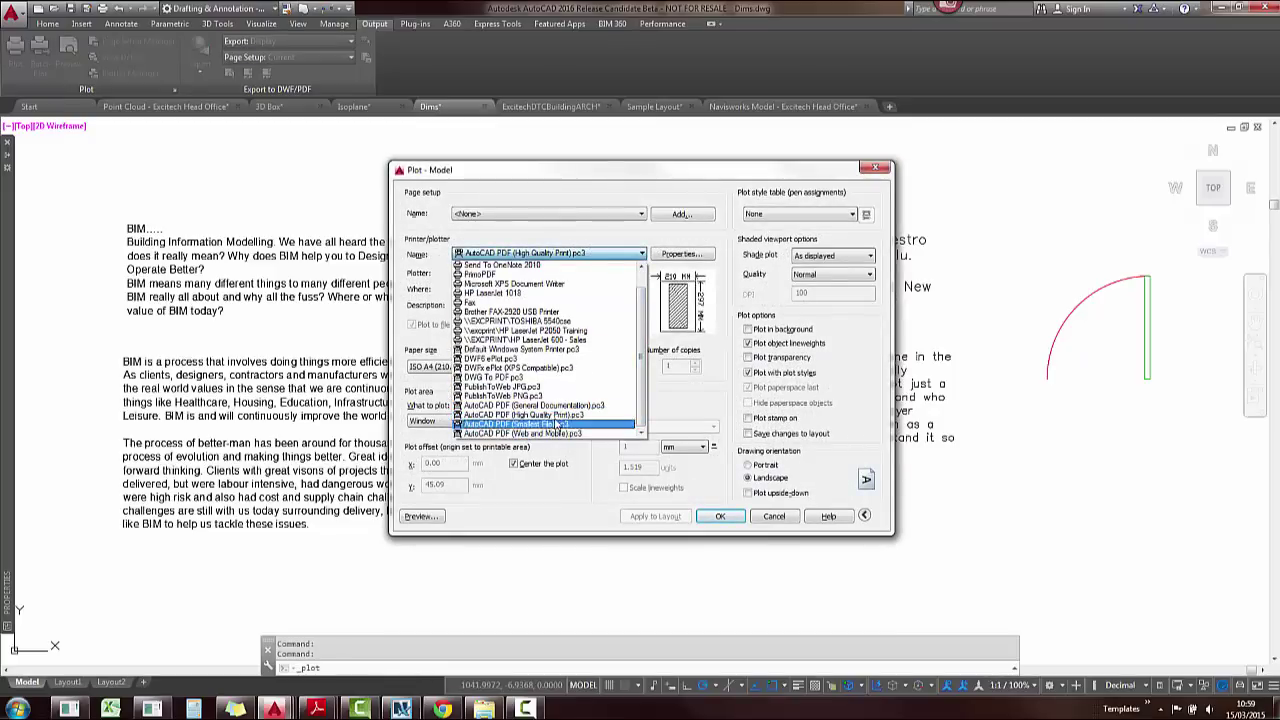
left_click(562, 405)
left_click(608, 325)
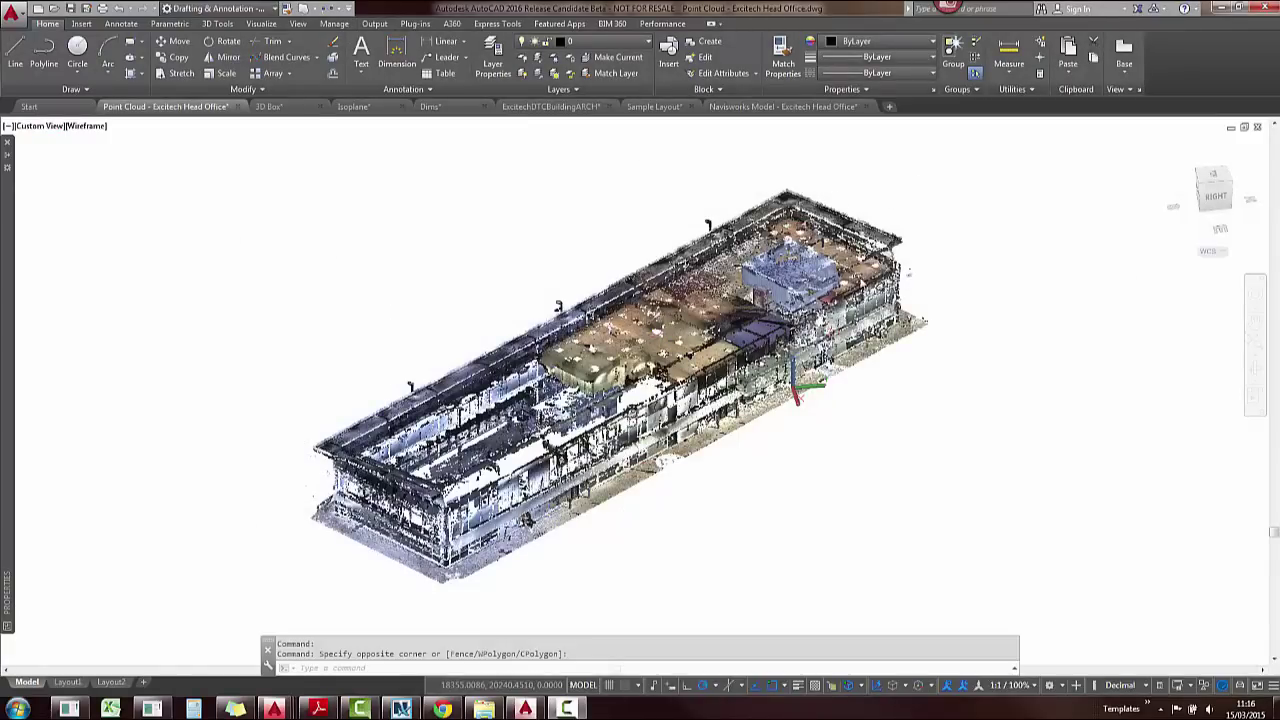
- Select the Excitech Head Office point cloud and create a section plane through it
left_click(810, 238)
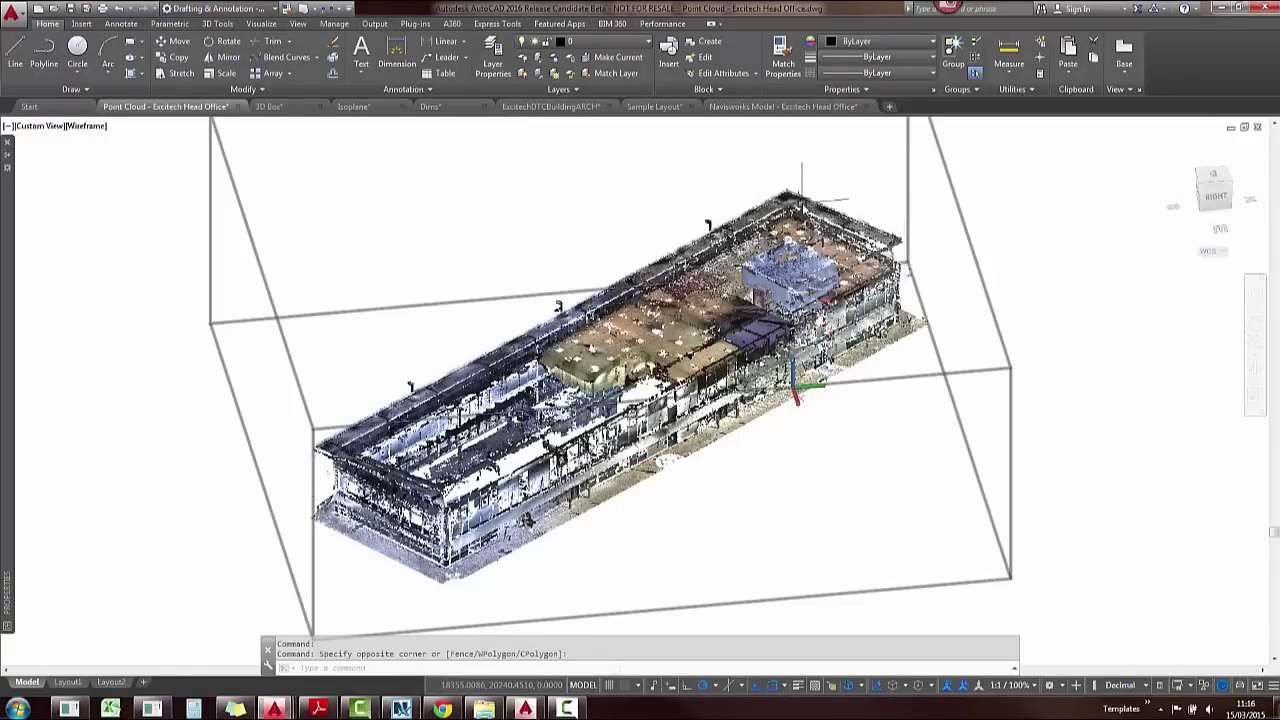
left_click(803, 205)
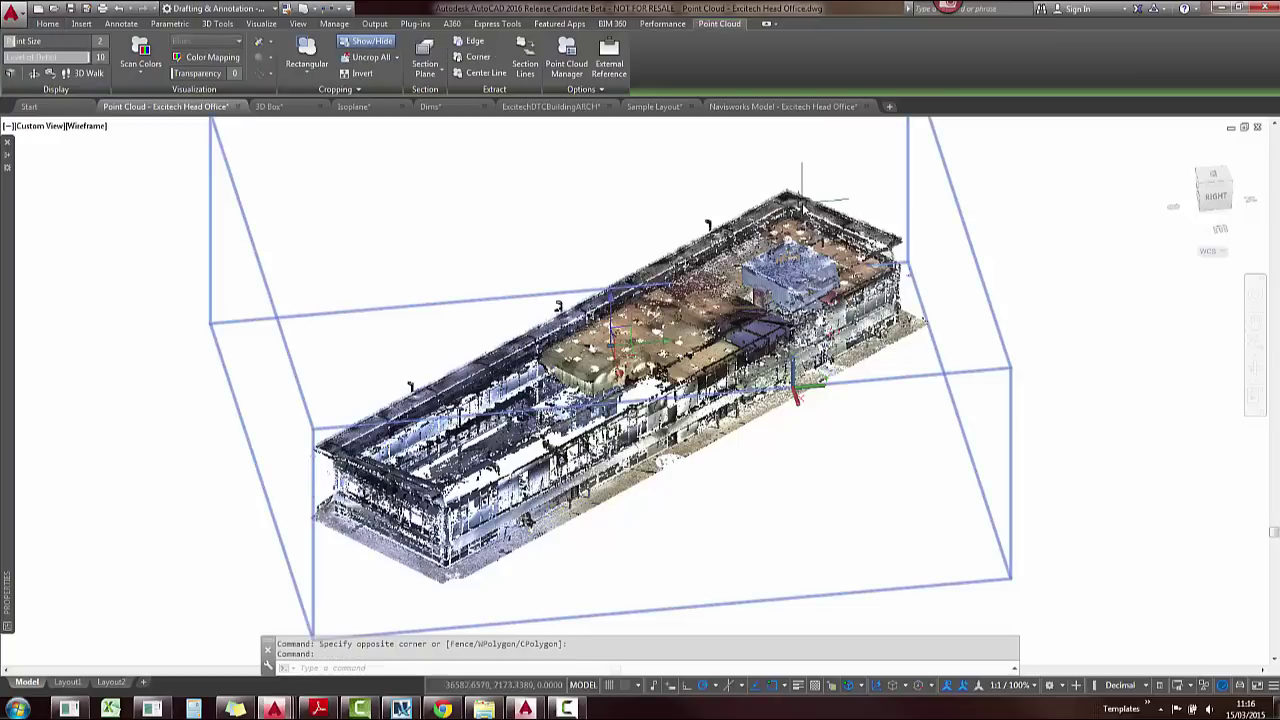
left_click(425, 70)
left_click(441, 151)
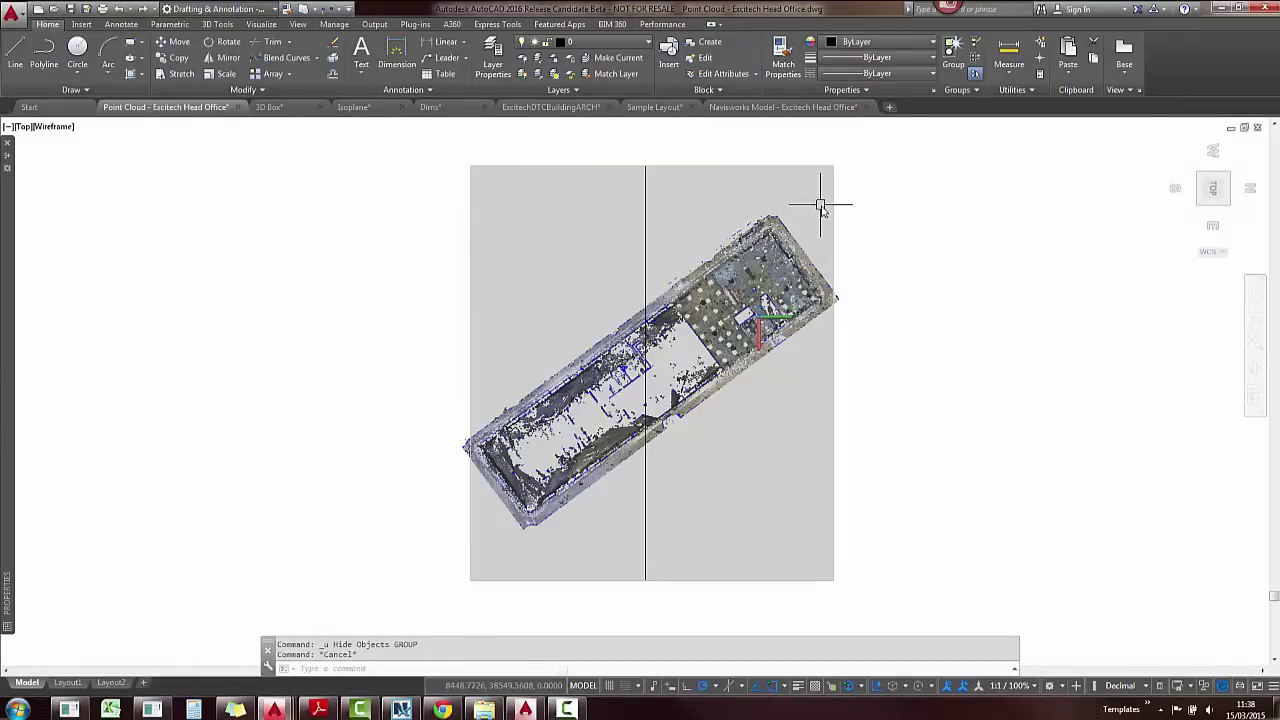
- Review the options for extracting section lines from the point cloud at its section plane, and cancel without creating lines
left_click(832, 180)
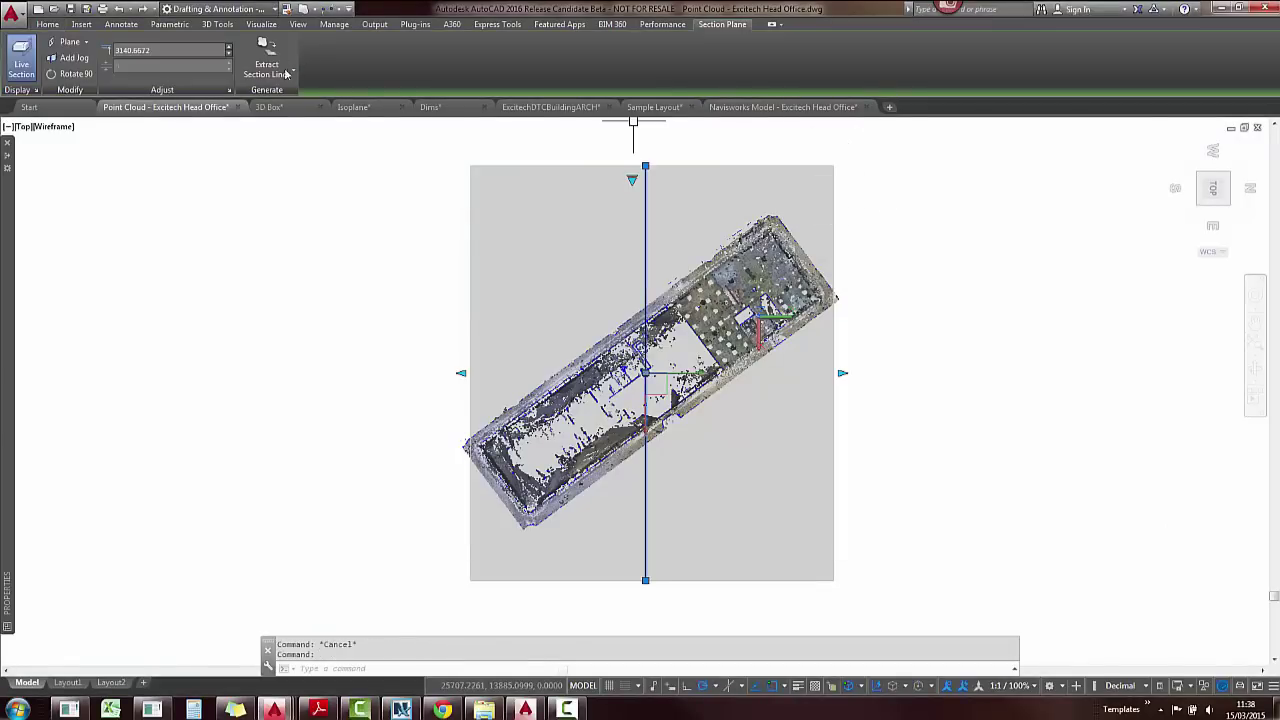
left_click(283, 74)
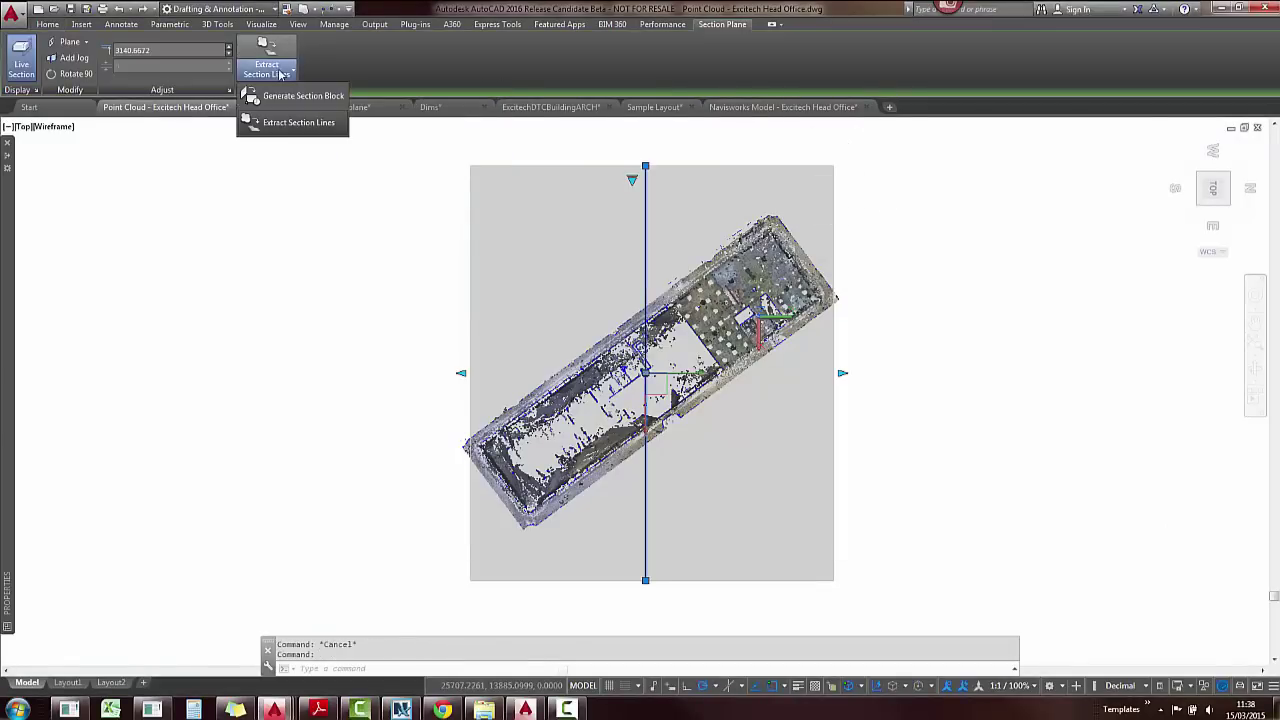
left_click(293, 122)
left_click(800, 260)
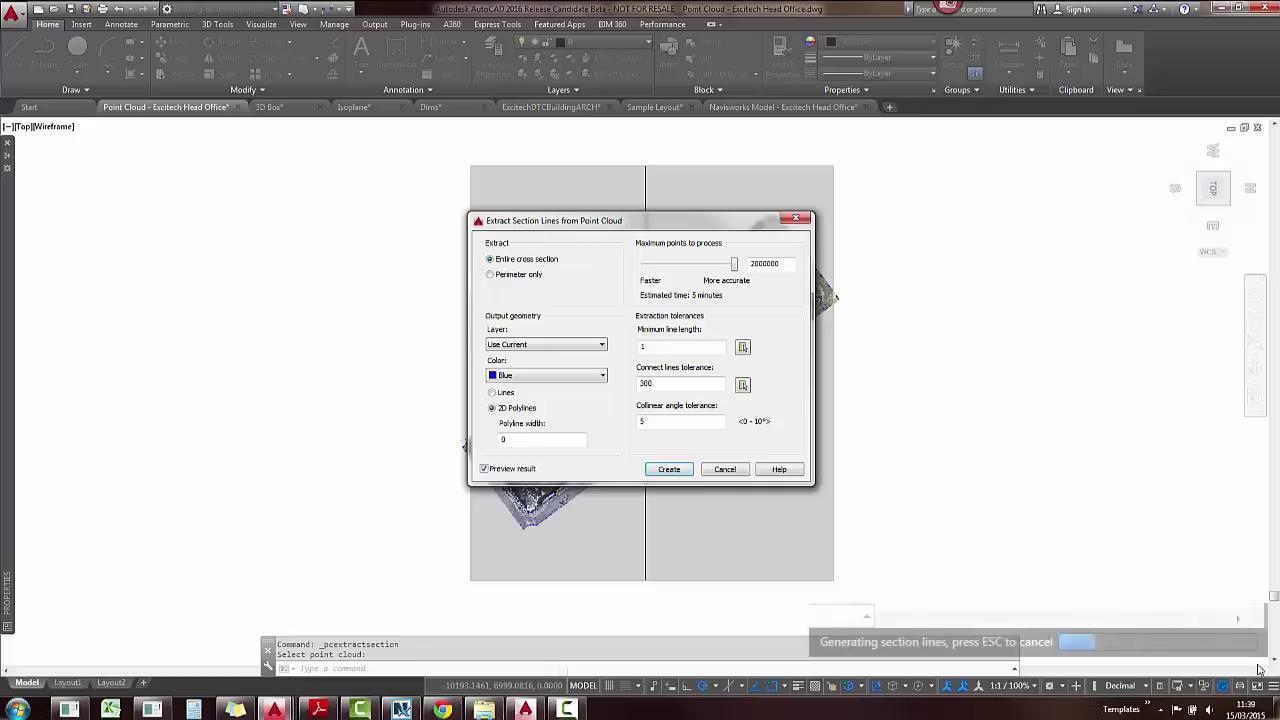
left_click(722, 469)
- Hide the point cloud object so that only the extracted blue section lines and the section plane are displayed
left_click(758, 258)
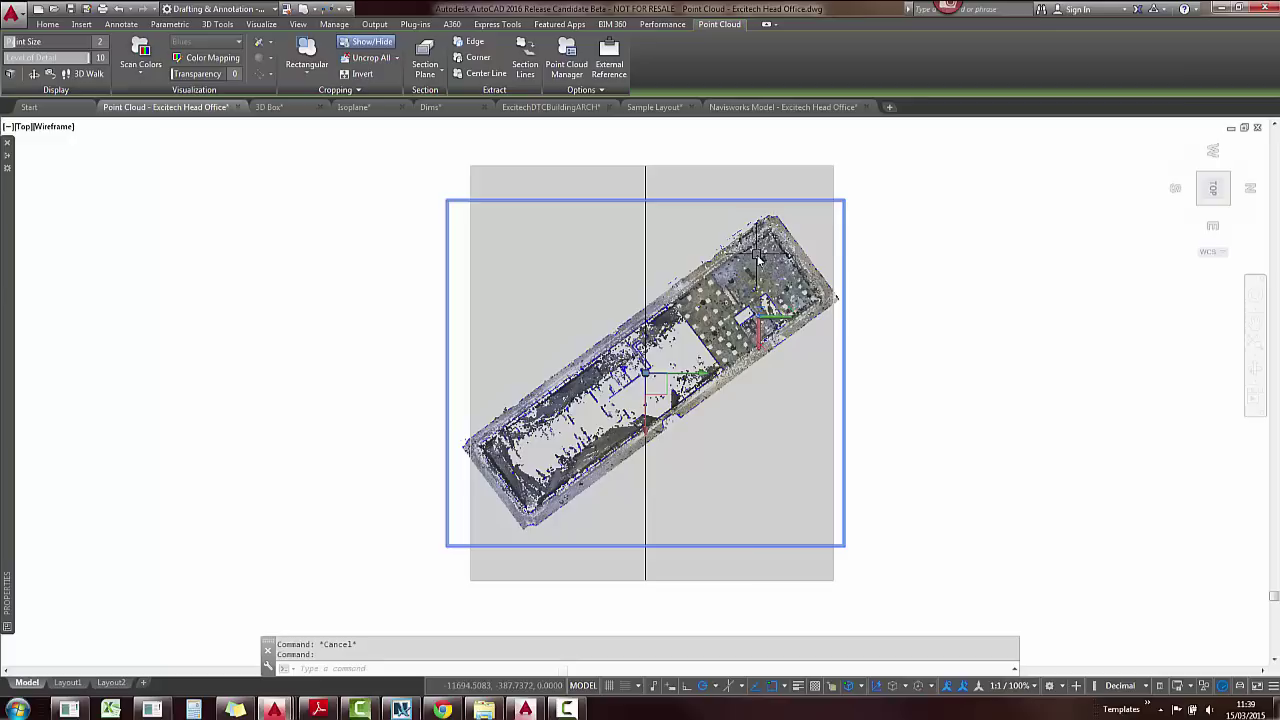
right_click(758, 258)
mouse_move(806, 326)
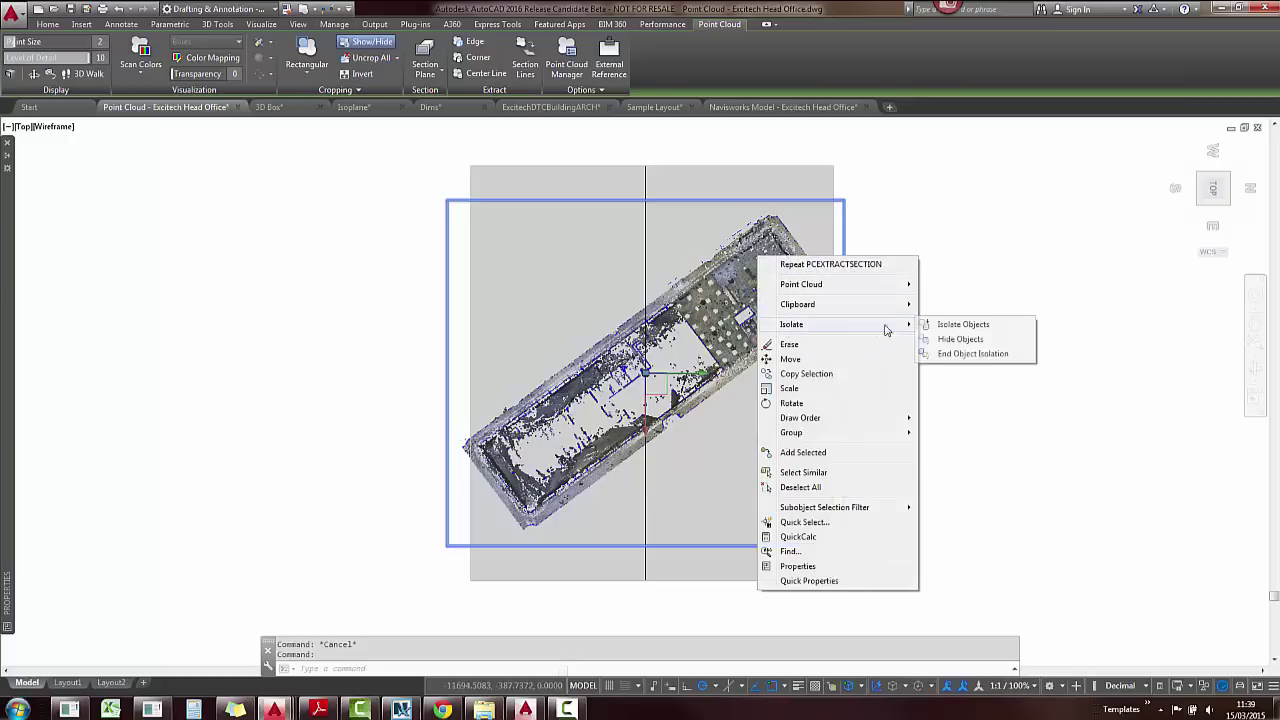
left_click(960, 339)
scroll(710, 325, "up", 3)
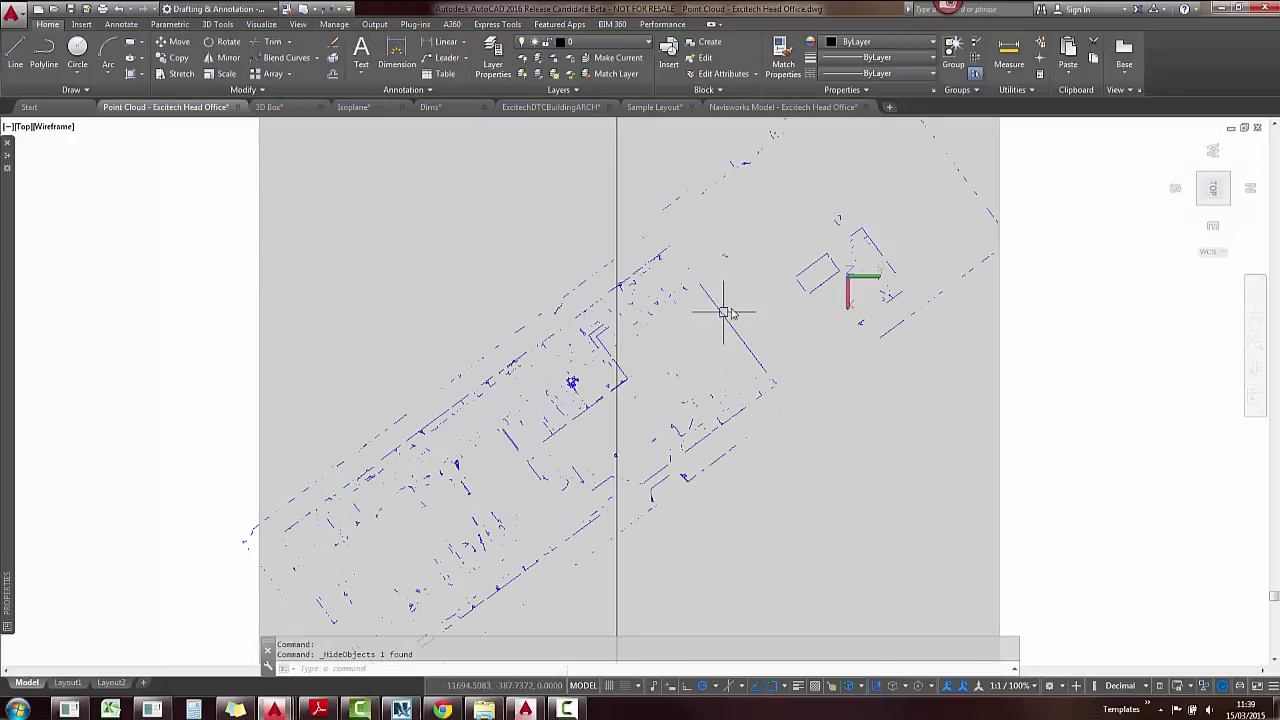
left_click(728, 313)
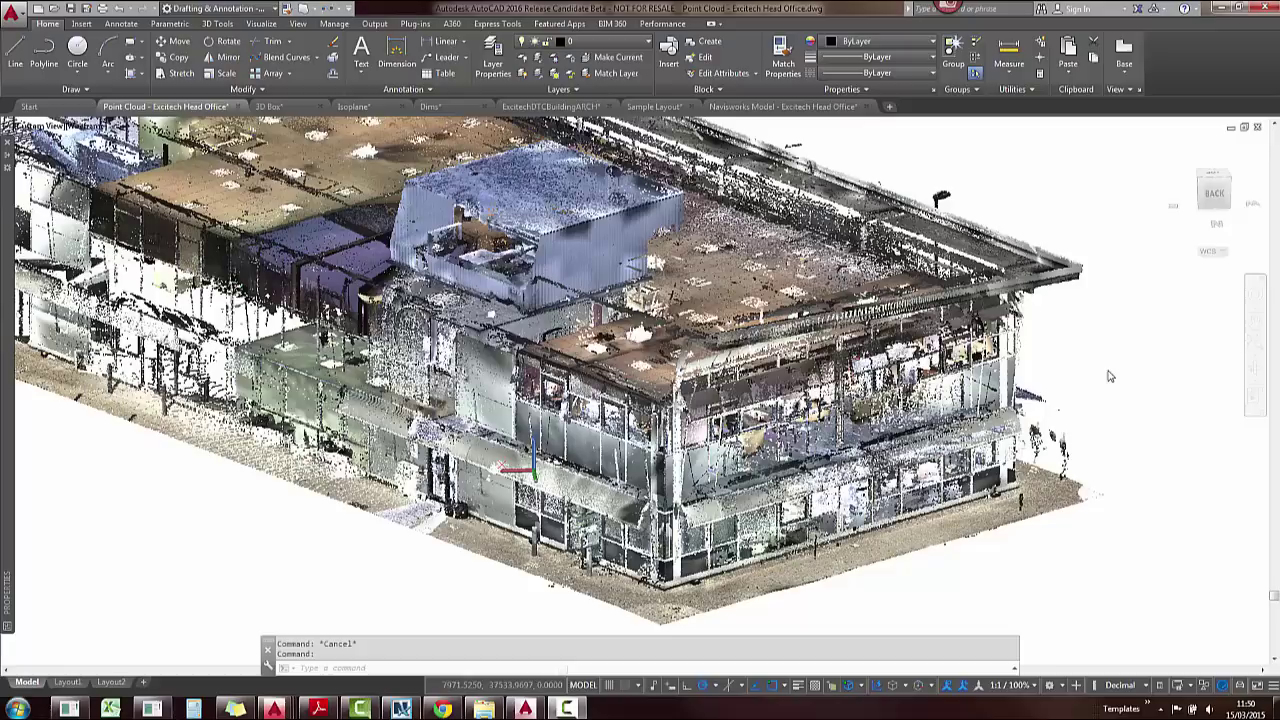
- Review the point cloud snap modes in the 3D object snap settings and accept them as they are
left_click(1095, 360)
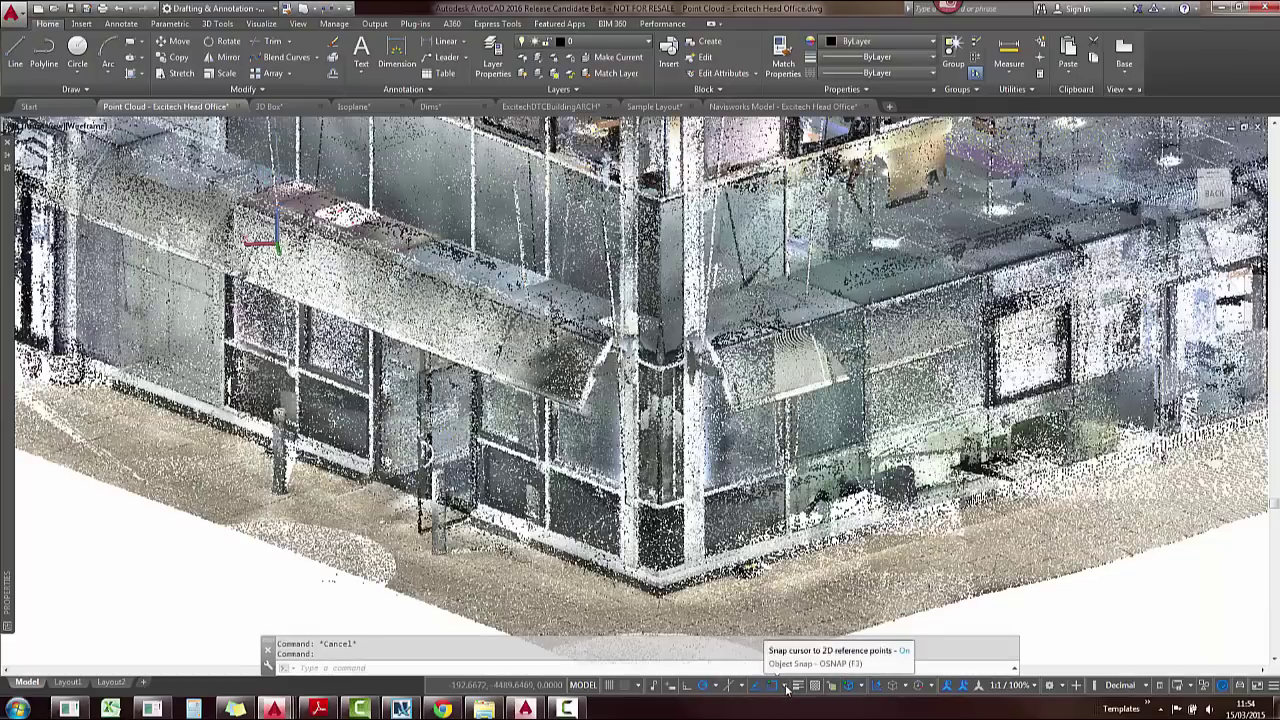
left_click(787, 688)
left_click(800, 663)
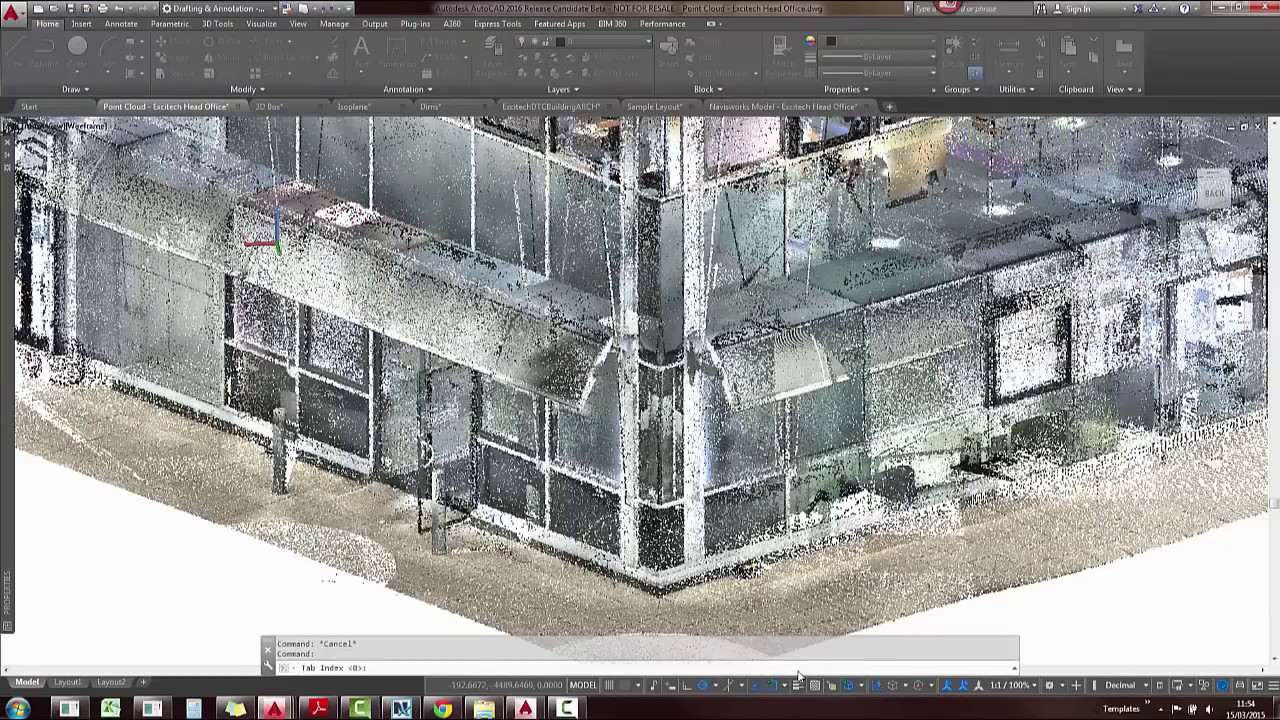
left_click(696, 219)
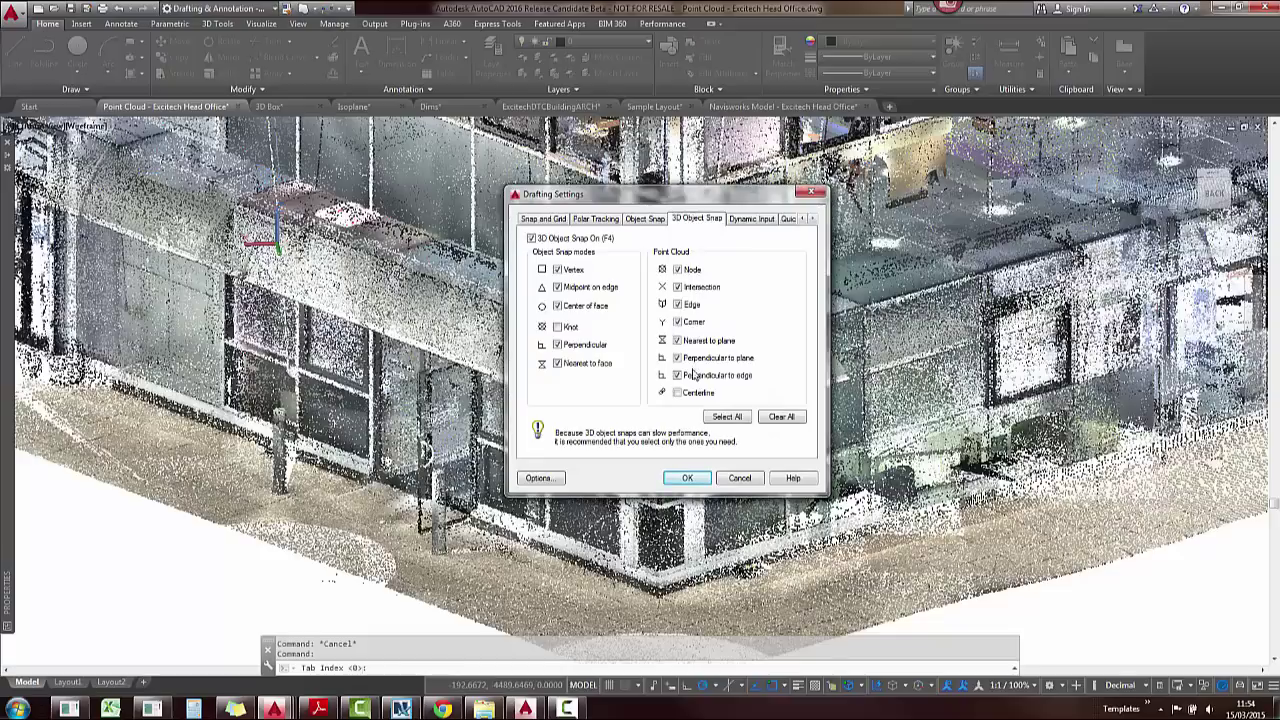
left_click(688, 479)
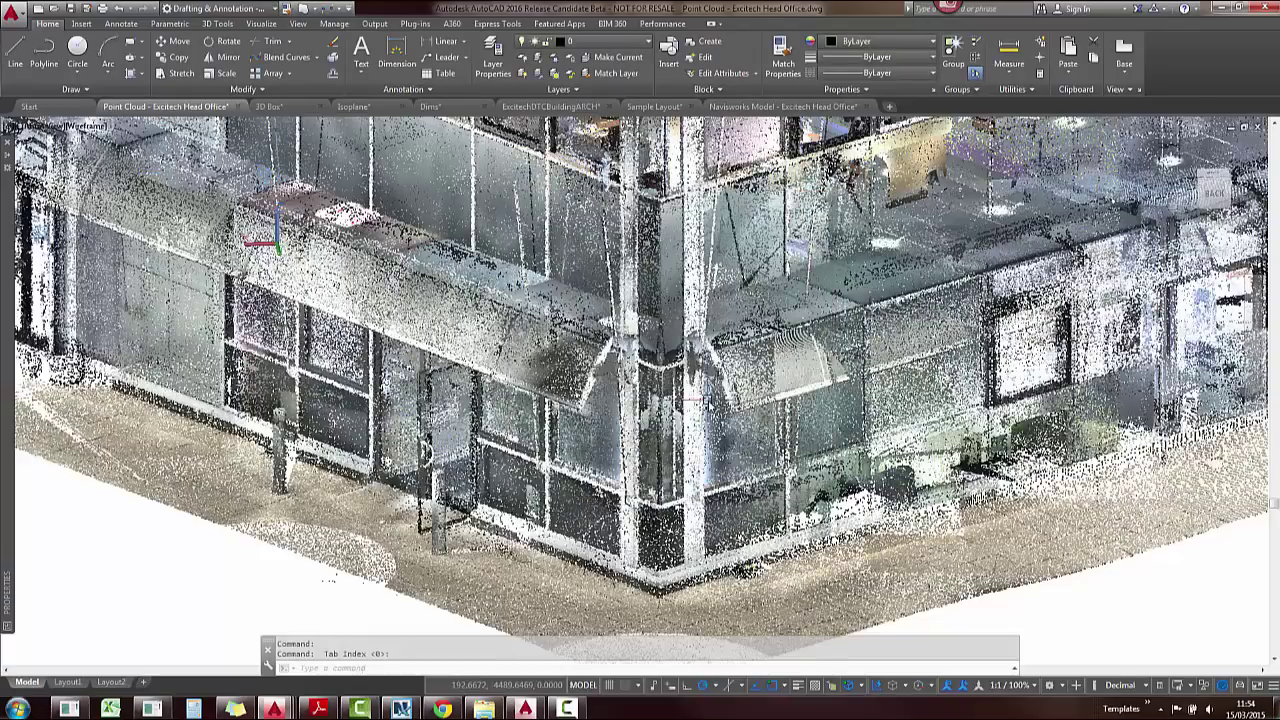
- Switch to the 3D Box drawing and start the Rectangle command on the solid box
left_click(283, 113)
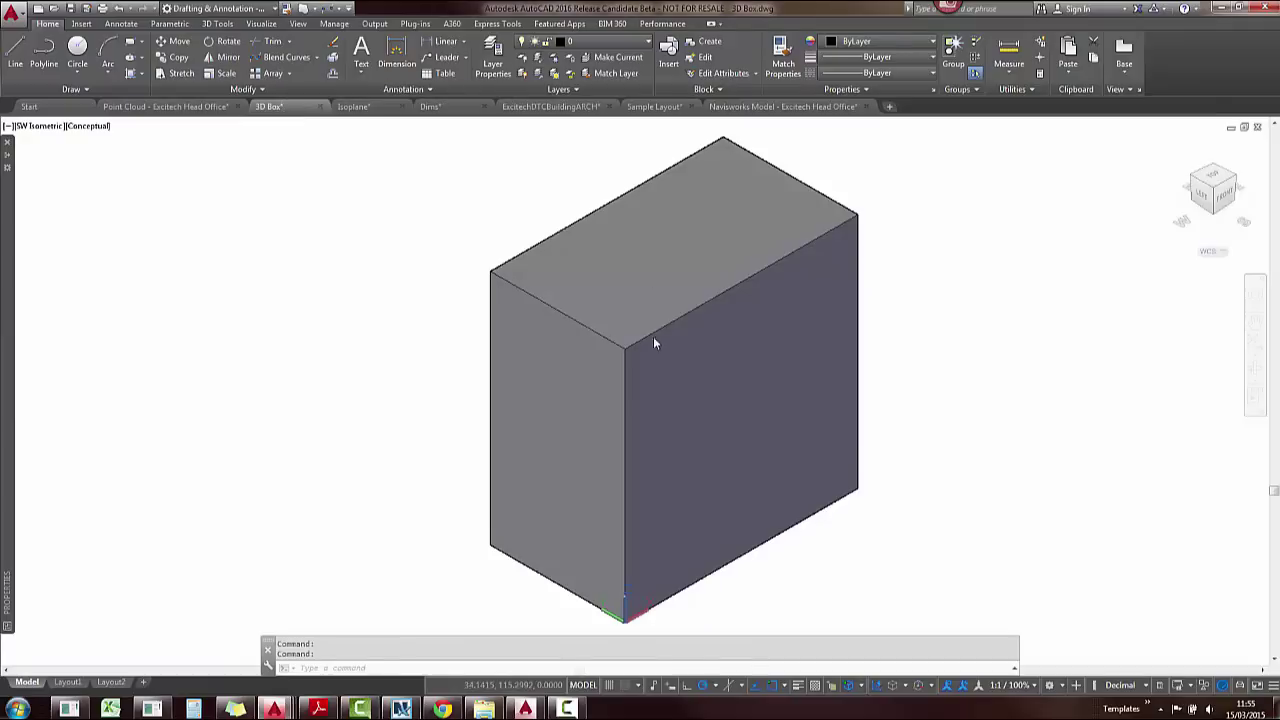
key("Escape")
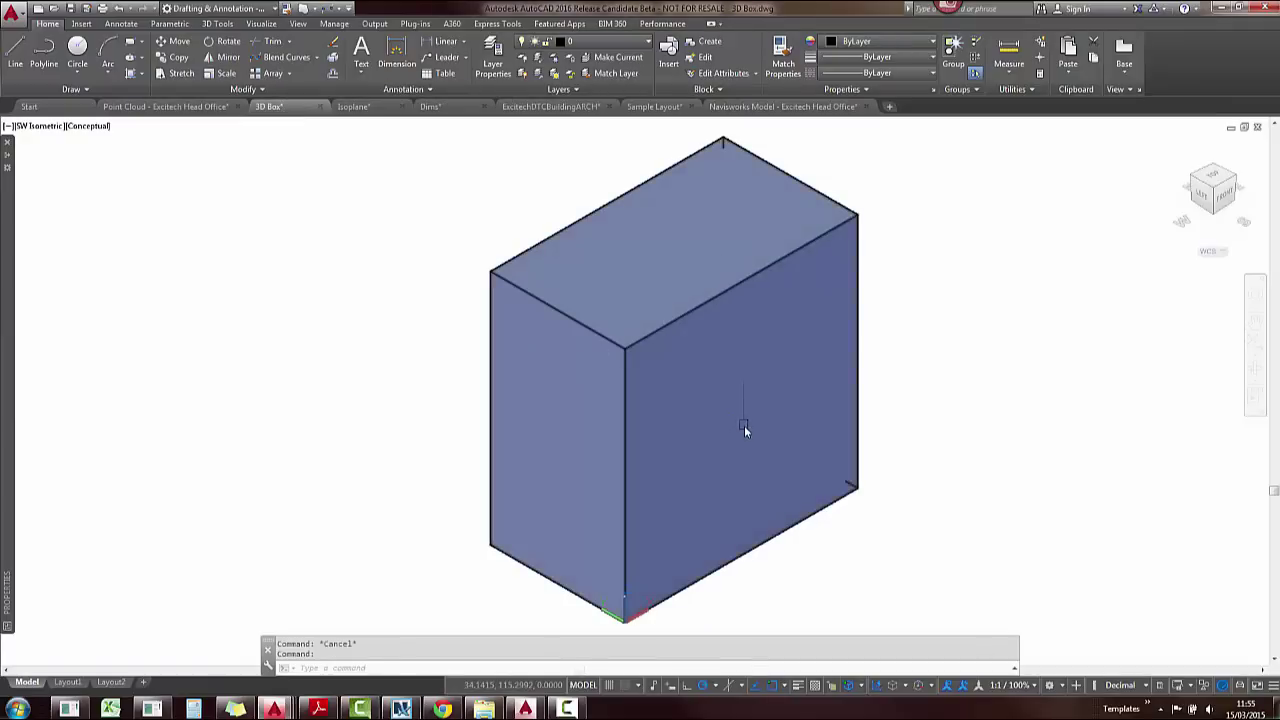
type("rec")
key("Return")
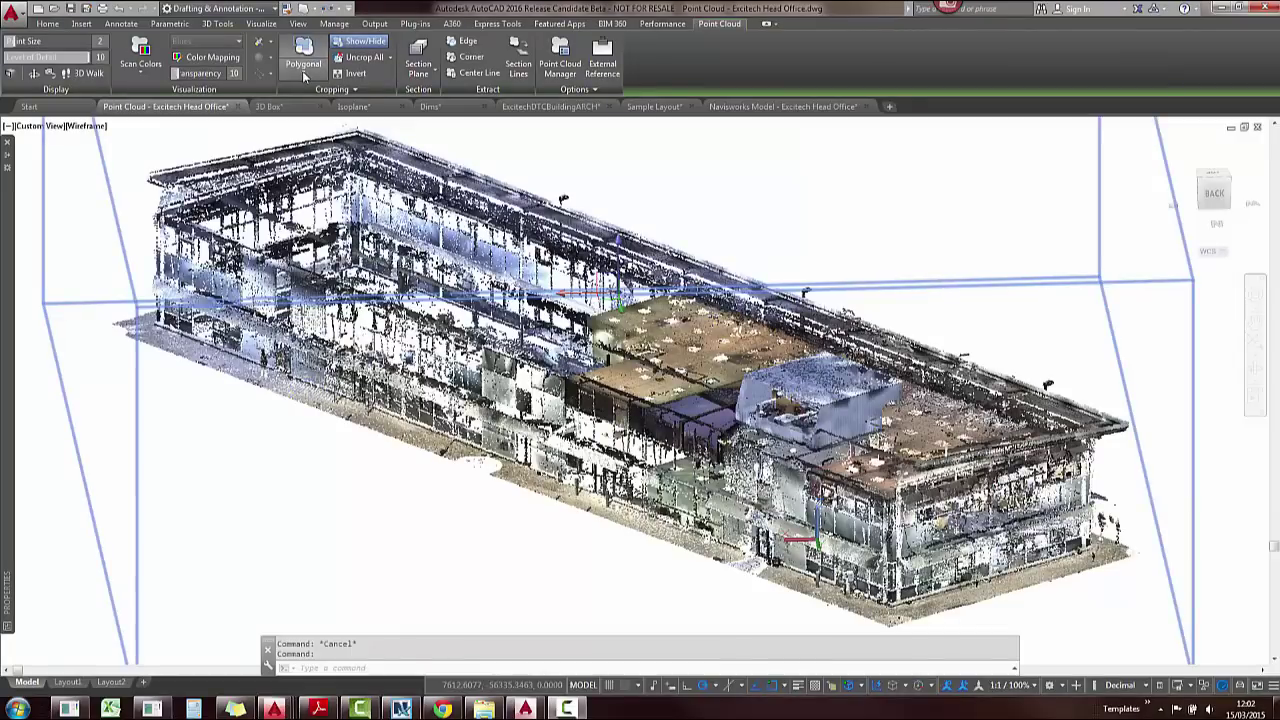
- Open the polygonal cropping tool options for the selected Excitech Head Office point cloud
left_click(304, 76)
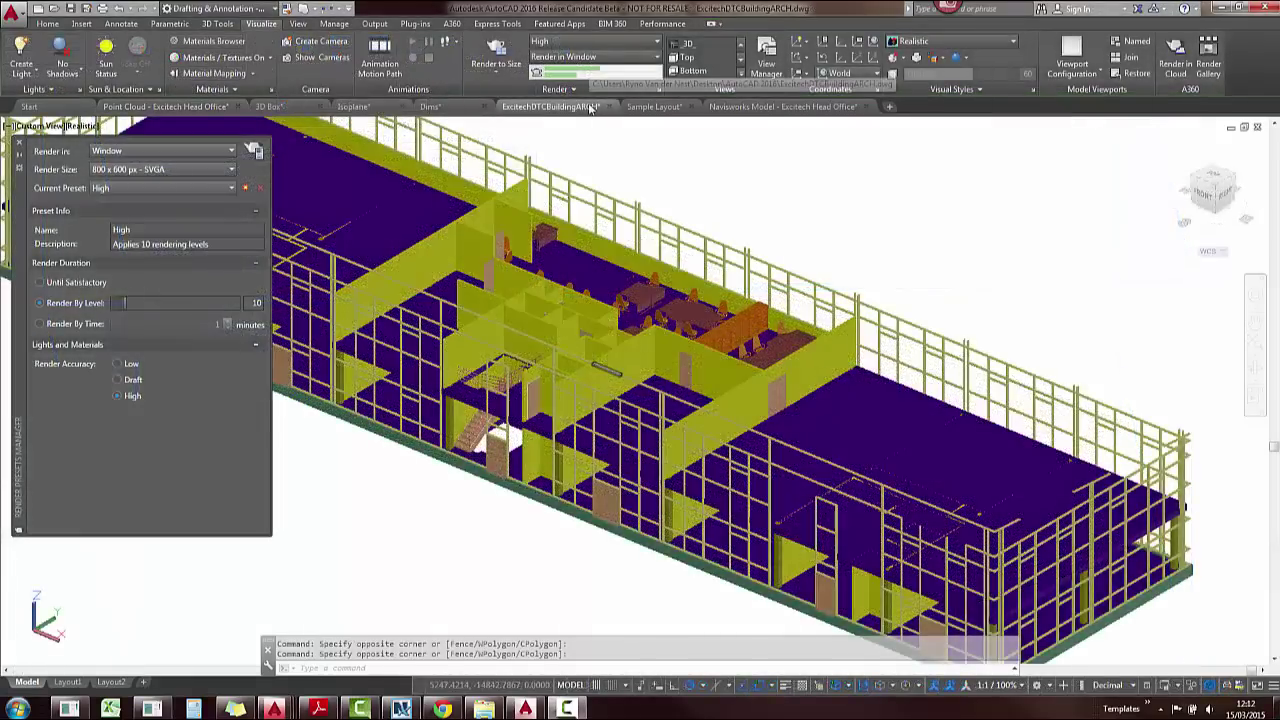
- In the ExcitechDTCBuildingARCH drawing, review the available render presets and render sizes without changing them
mouse_move(590, 108)
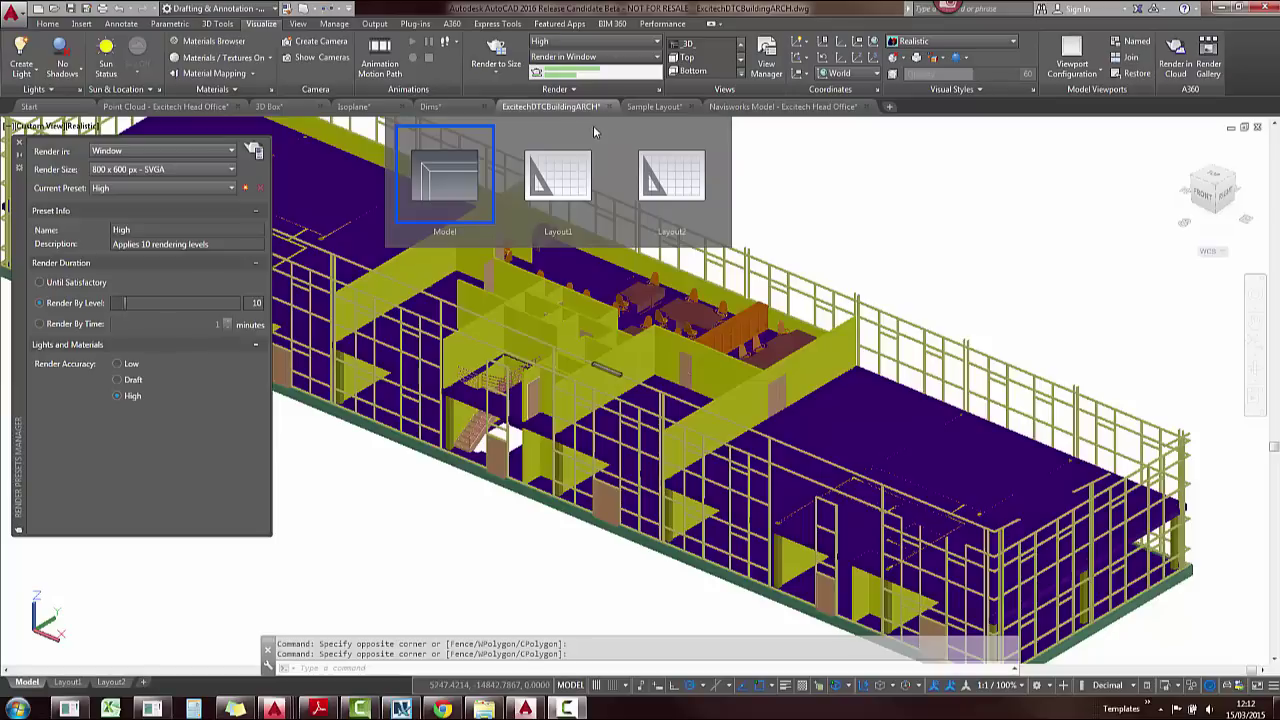
left_click(622, 42)
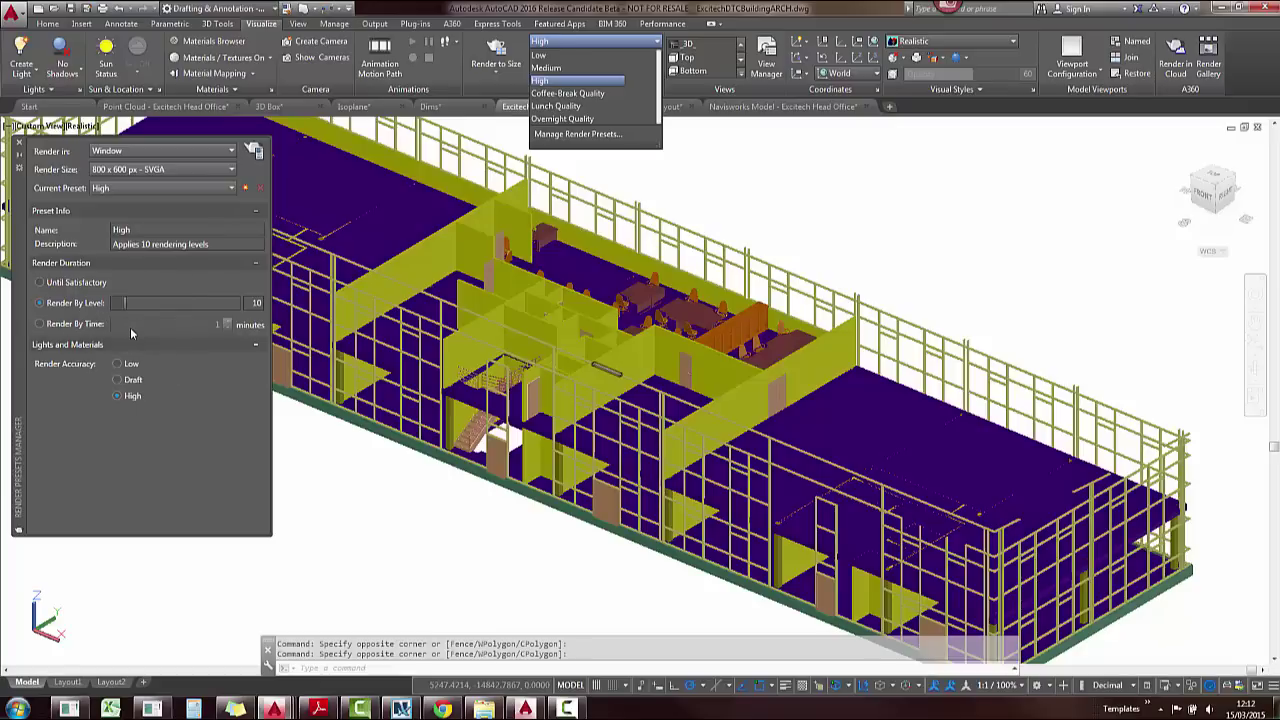
left_click(205, 170)
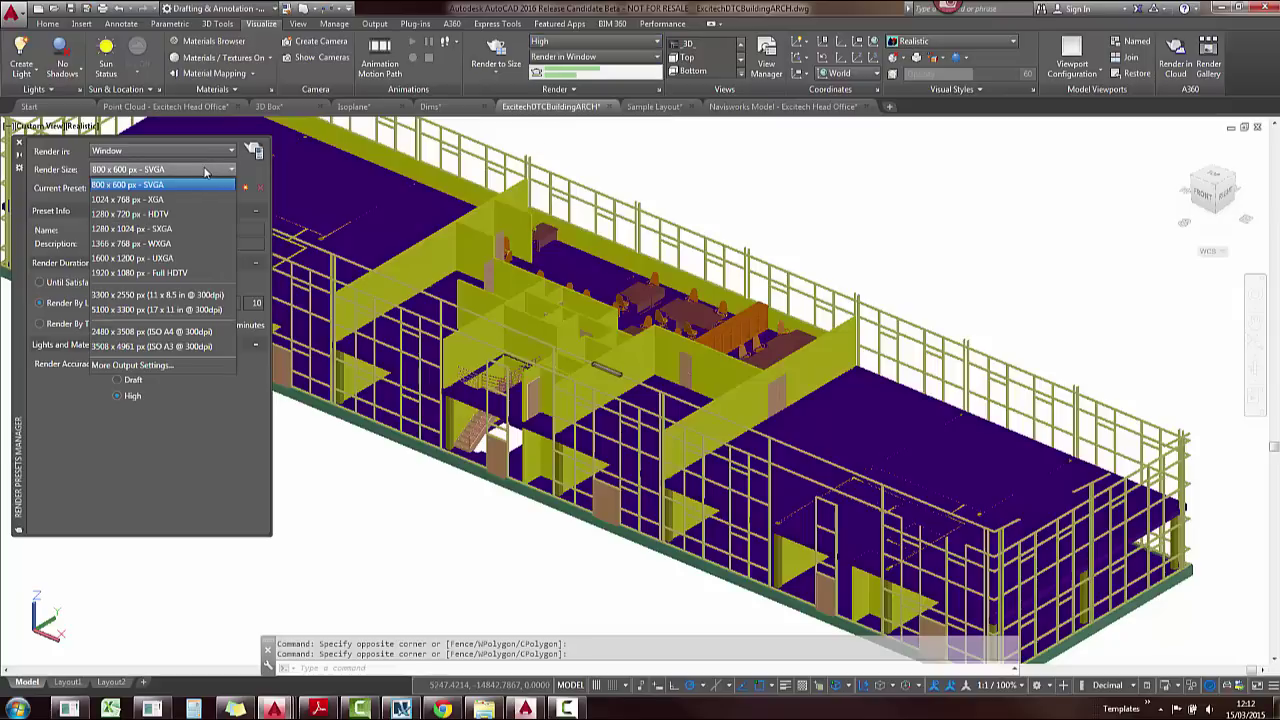
left_click(243, 172)
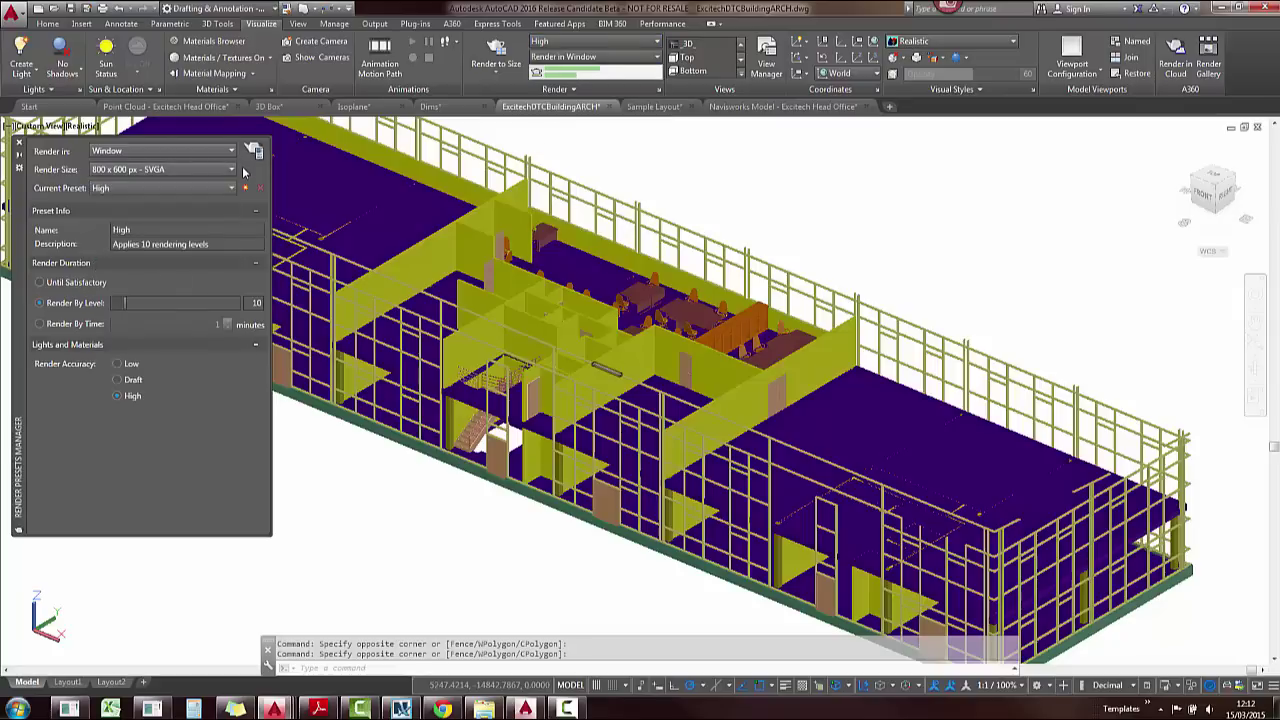
left_click(175, 188)
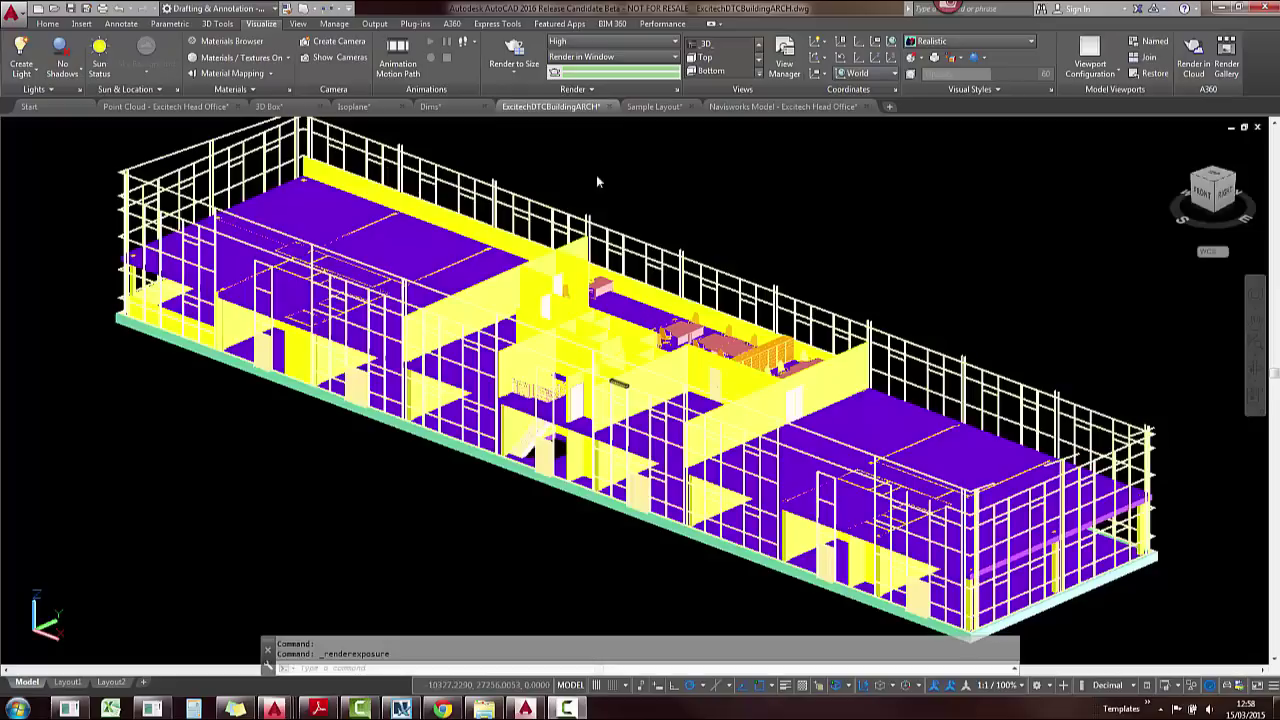
- In the Render Environment and Exposure settings, keep Dry Lake Bed lighting and set the exposure to 7.5 and white balance to 9661
left_click(591, 90)
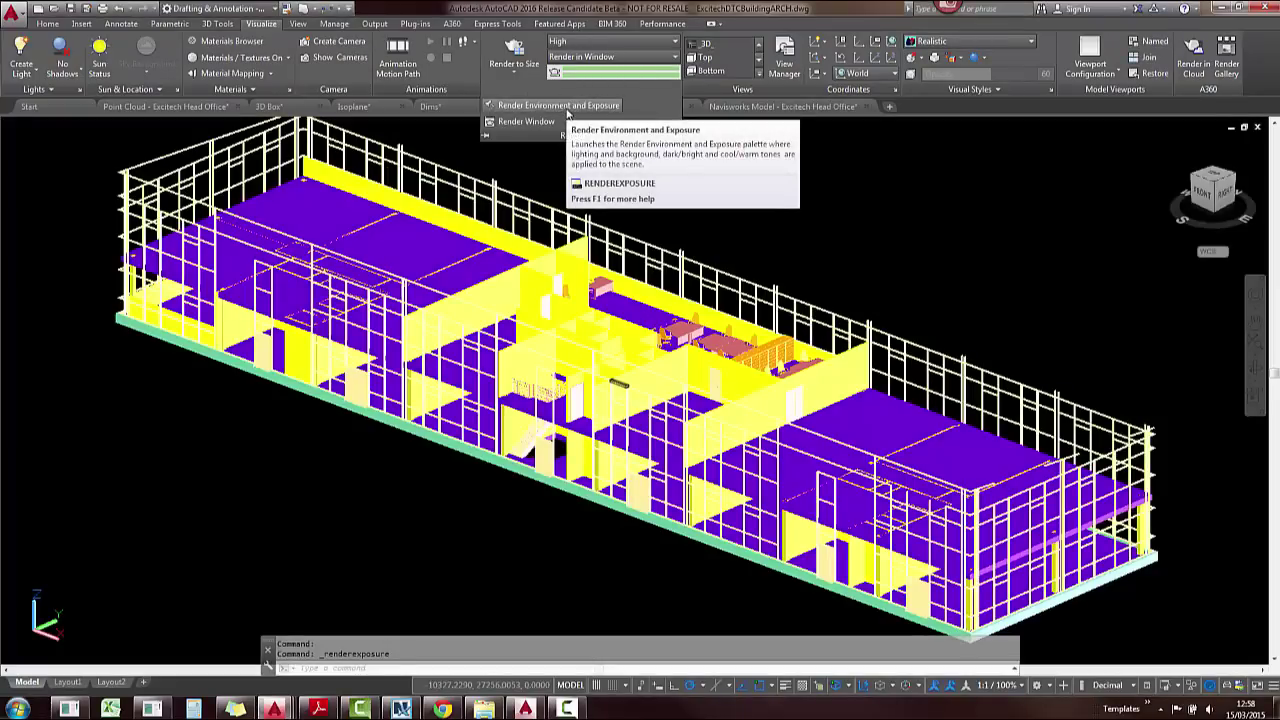
left_click(560, 106)
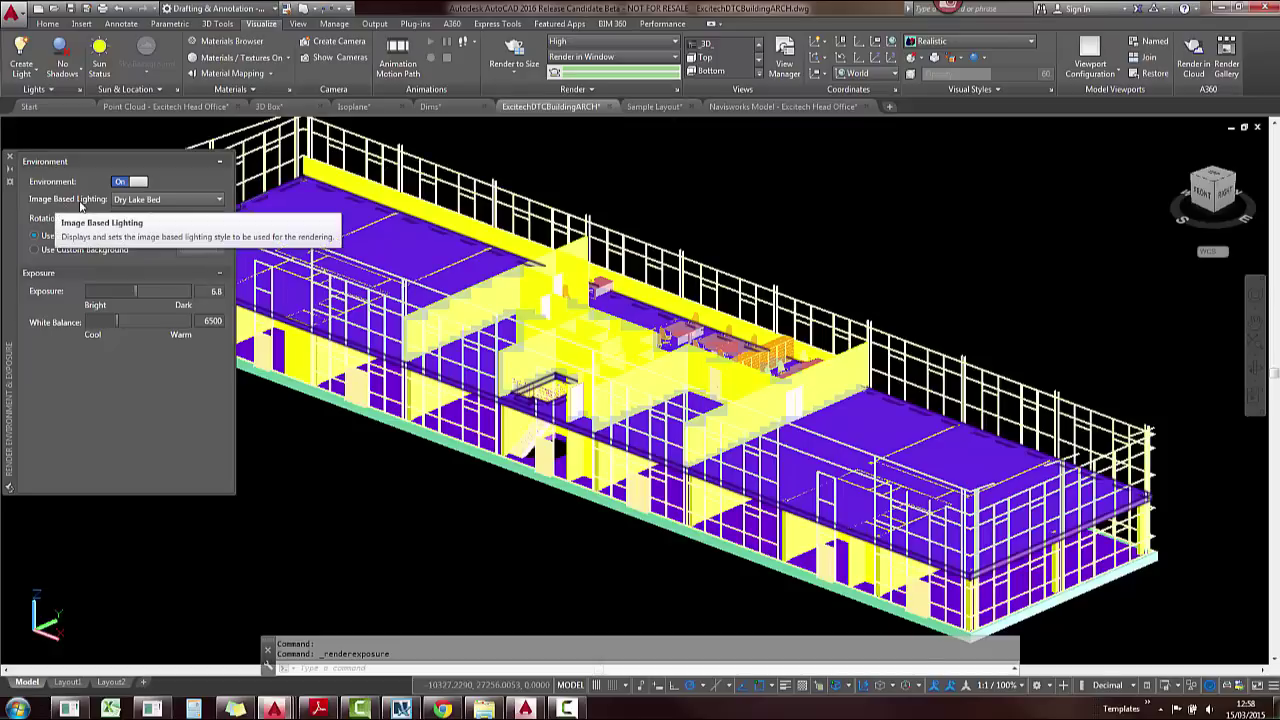
left_click(180, 200)
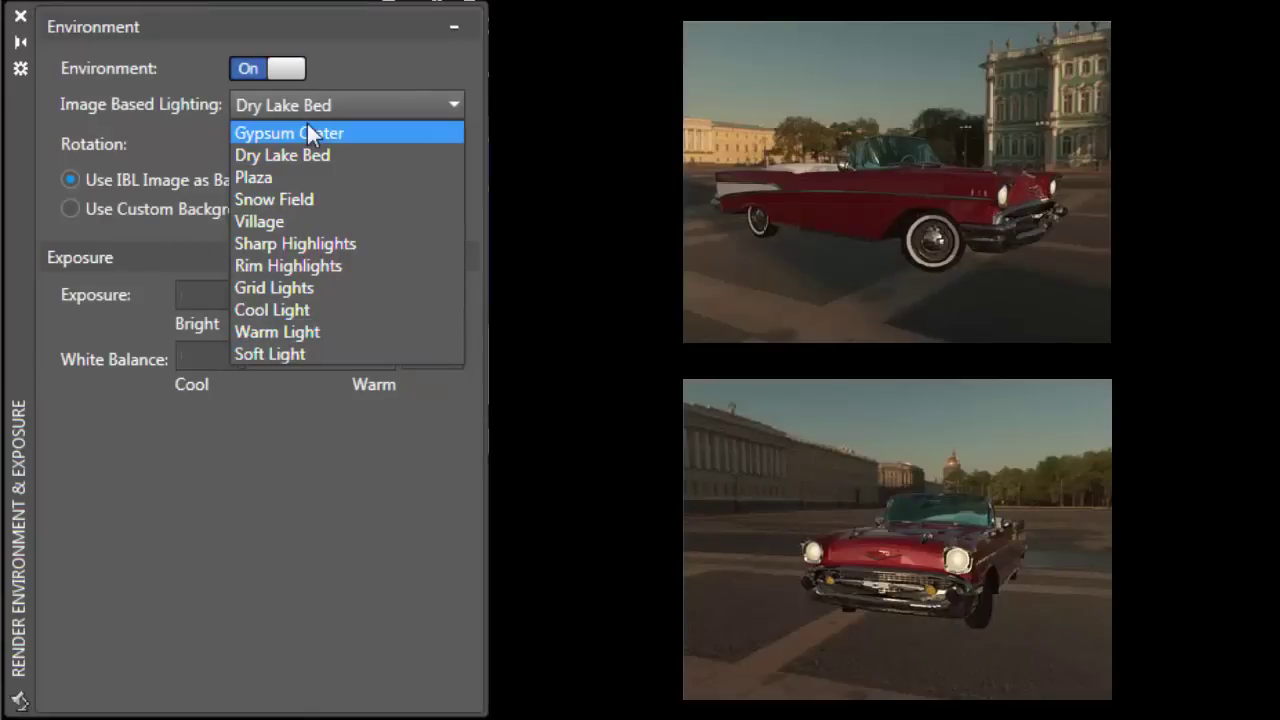
left_click(354, 76)
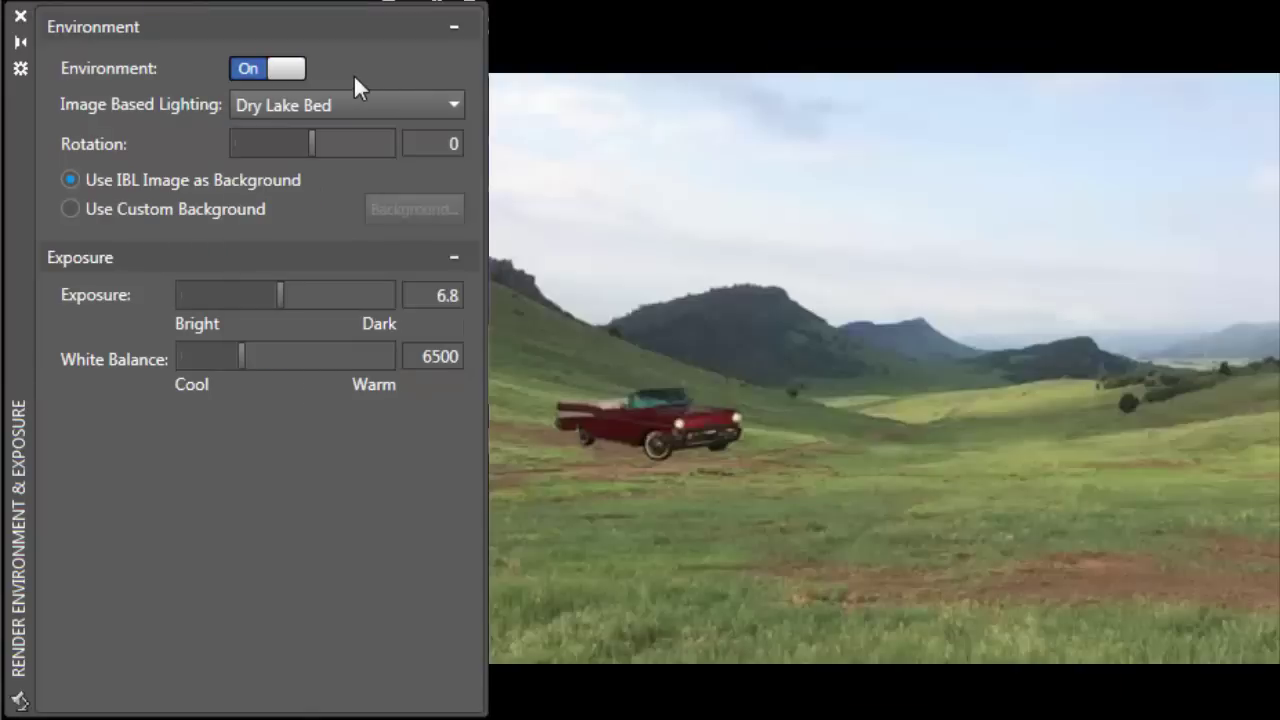
left_click_drag(288, 300, 257, 293)
left_click_drag(240, 359, 277, 364)
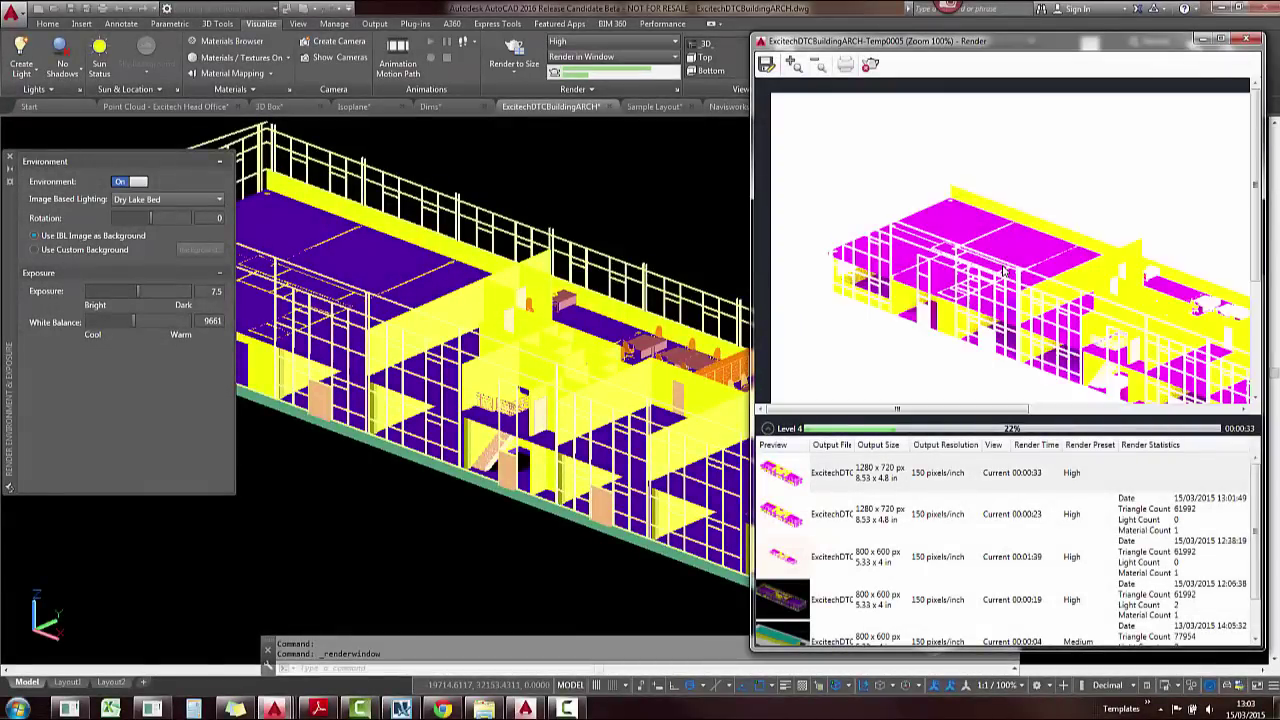
- Examine the whole building render and open the options of the latest 1280 x 720 px entry in the render history
scroll(1005, 272, "down", 1)
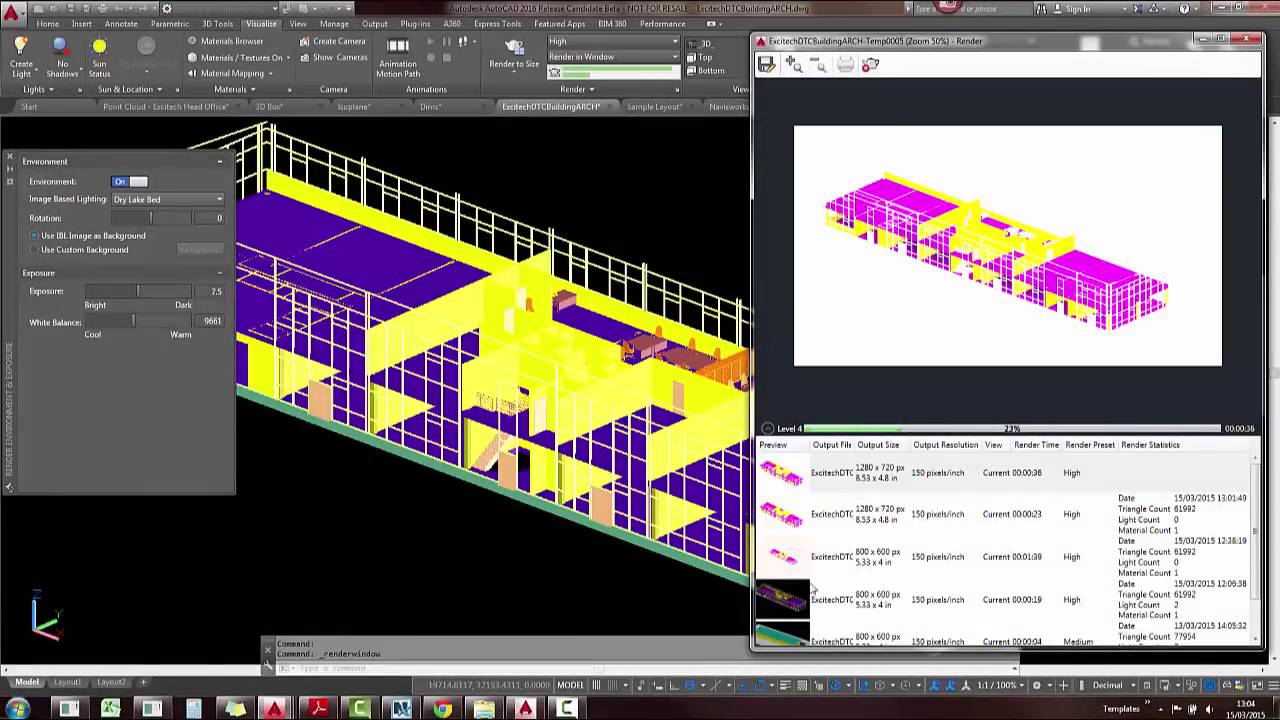
right_click(783, 483)
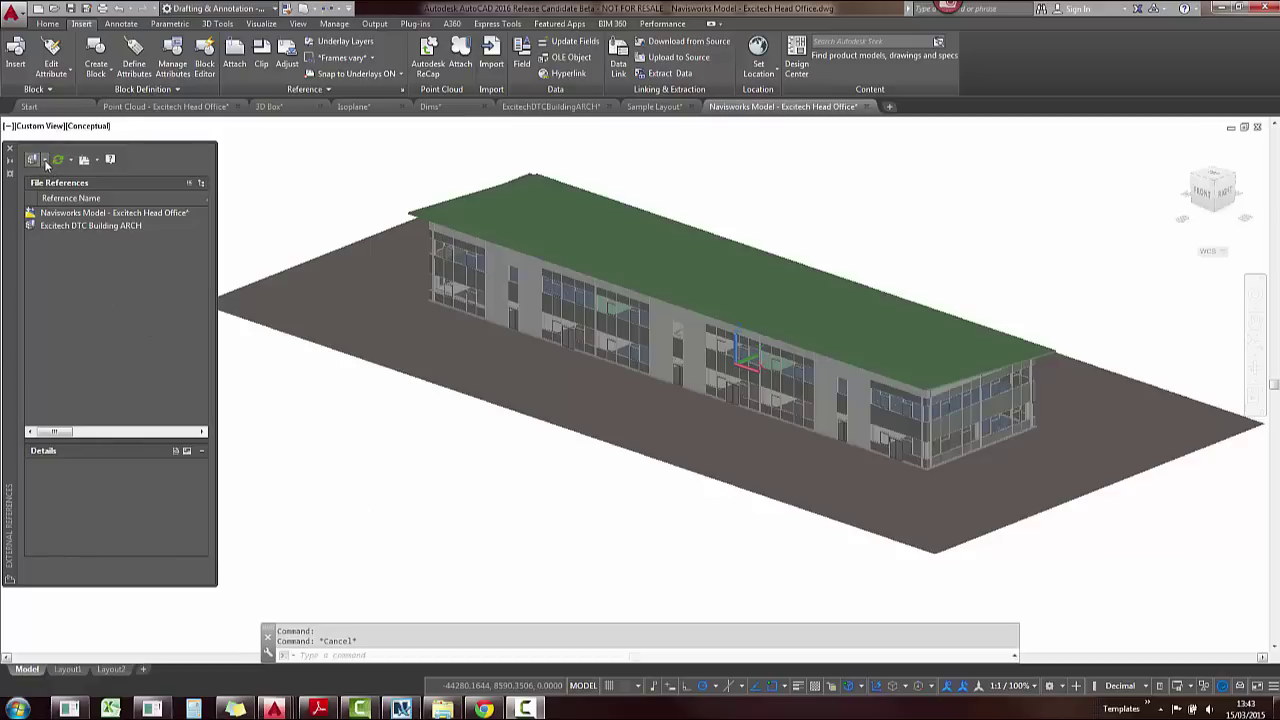
- Review the Attach Coordination Model option and set the attached Excitech building model's color fading to 80
left_click(44, 160)
left_click(97, 265)
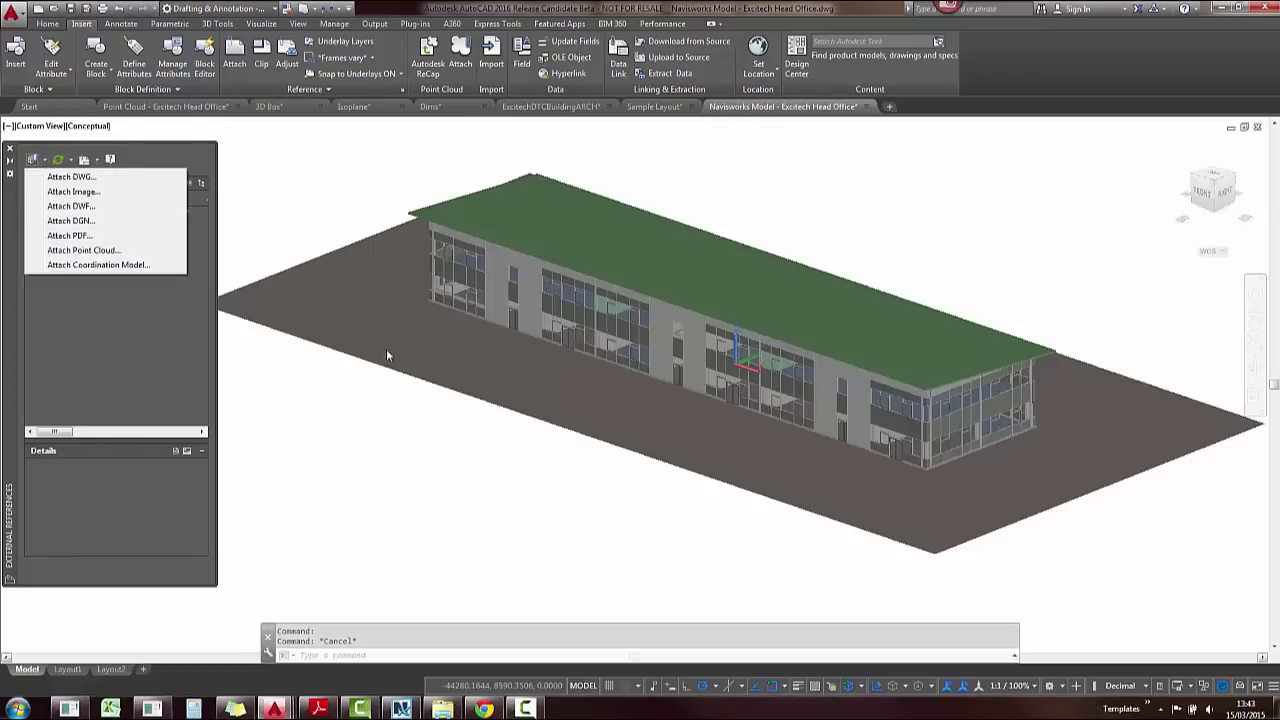
left_click(470, 249)
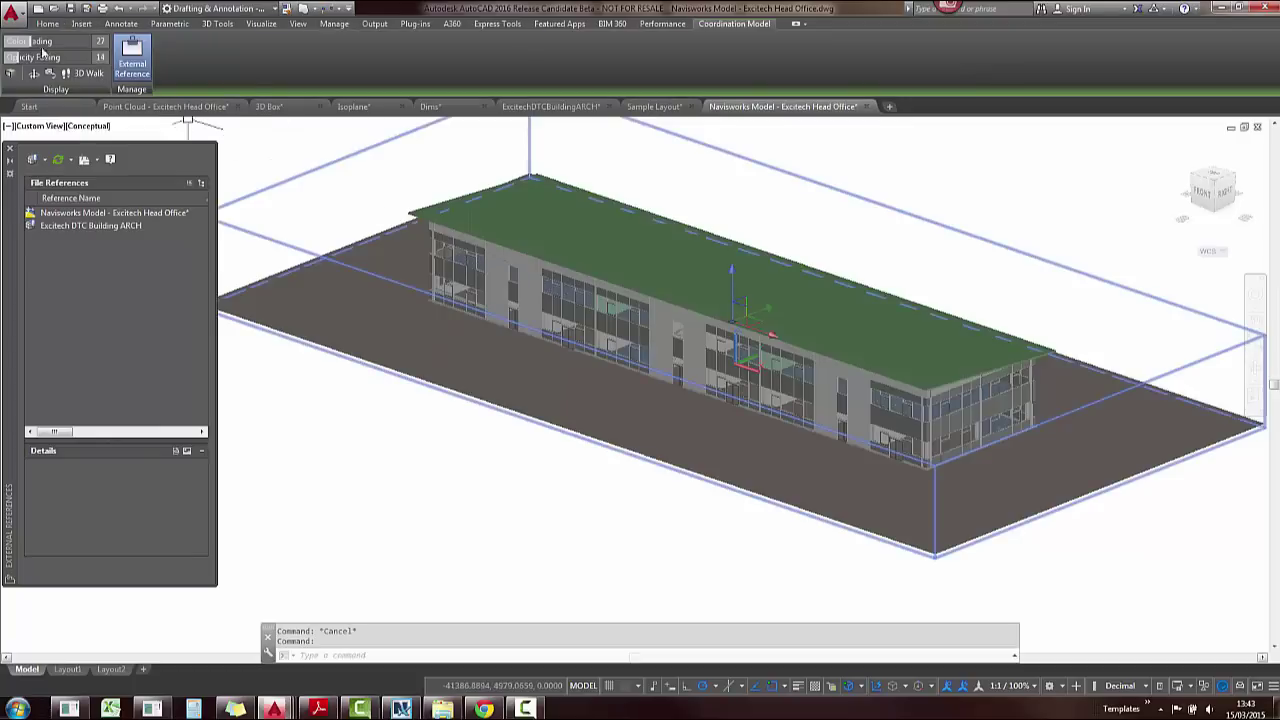
left_click_drag(38, 41, 44, 41)
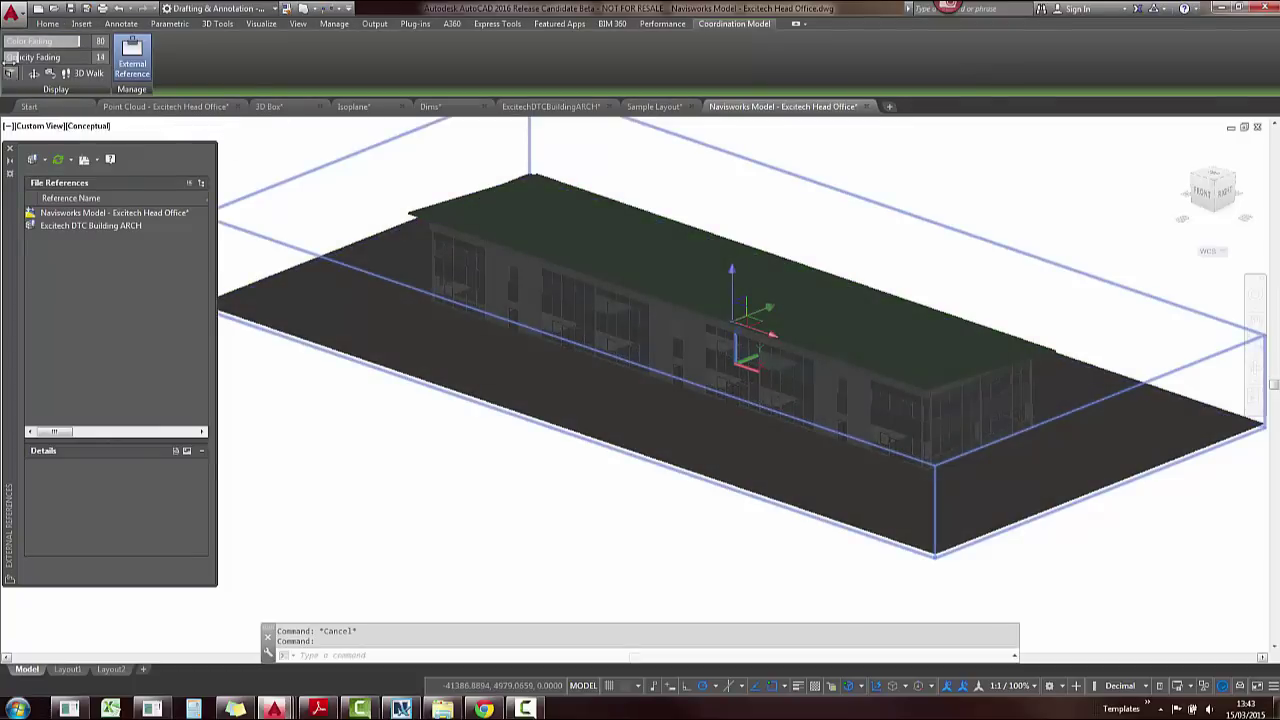
left_click(612, 24)
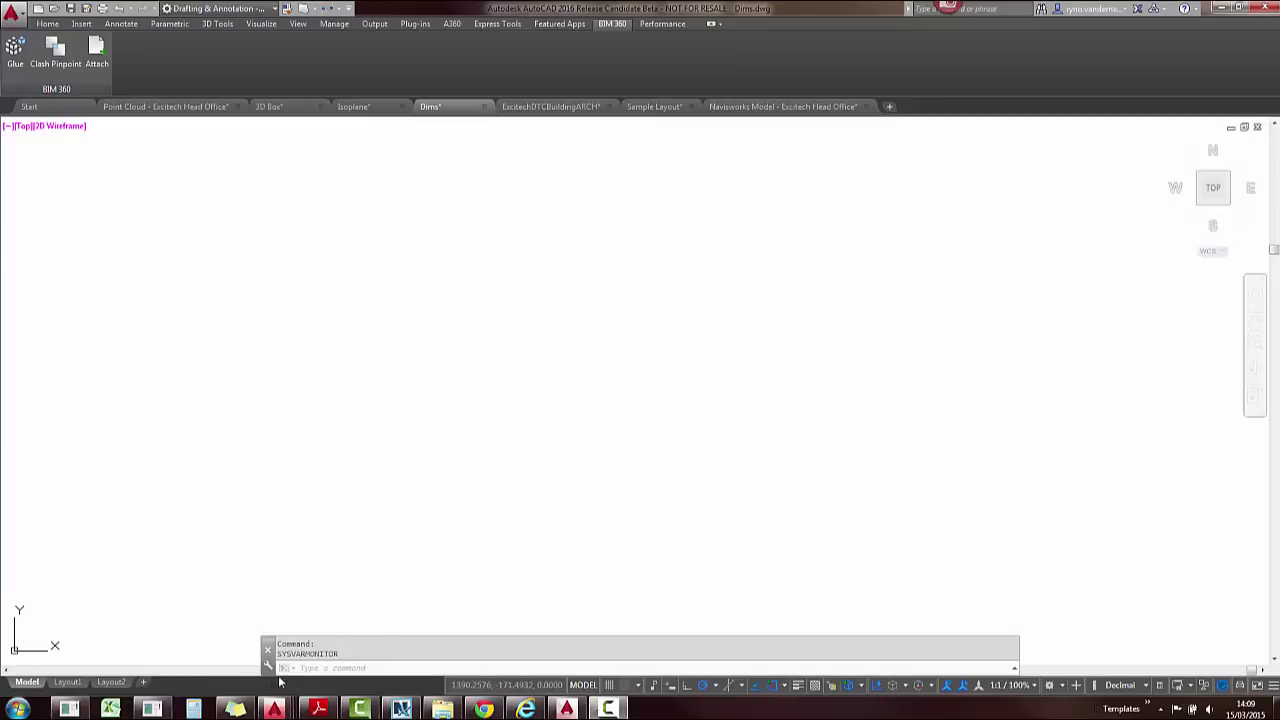
- Open the System Variable Monitor in the Dims drawing and add ACTPATH to the monitored system variables
left_click(330, 655)
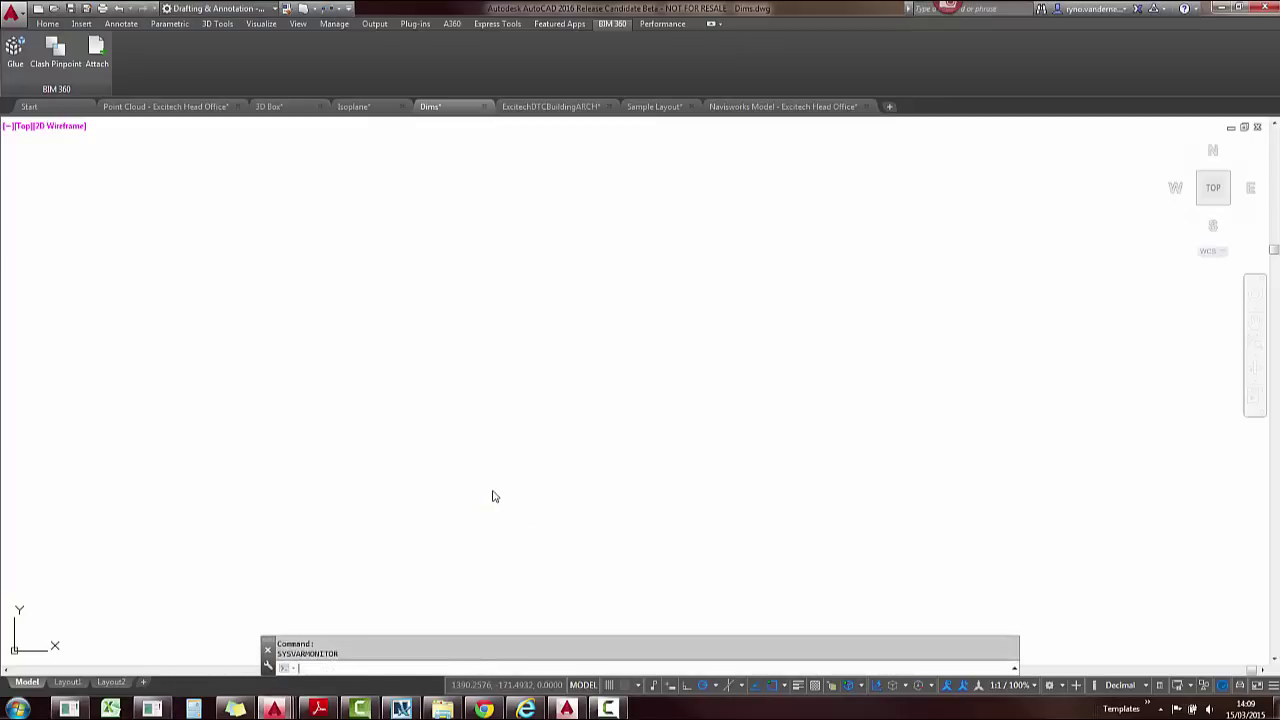
key("Return")
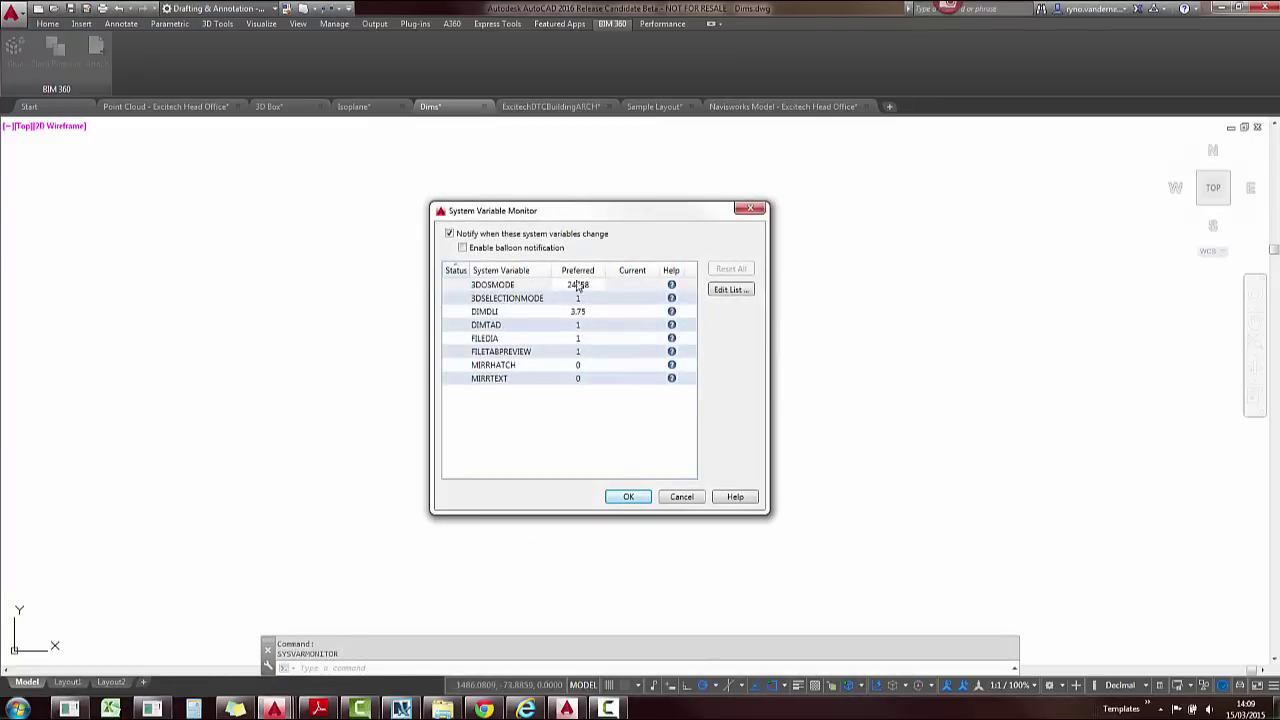
left_click(589, 403)
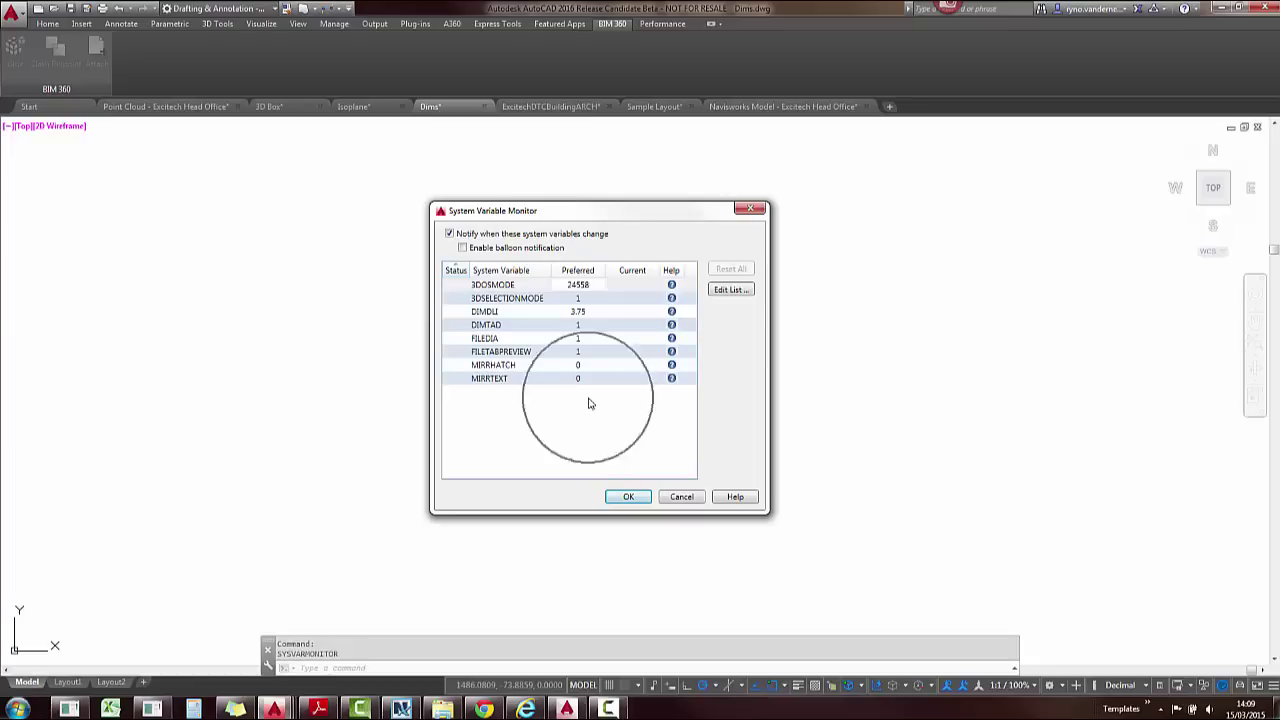
left_click(734, 291)
left_click(451, 335)
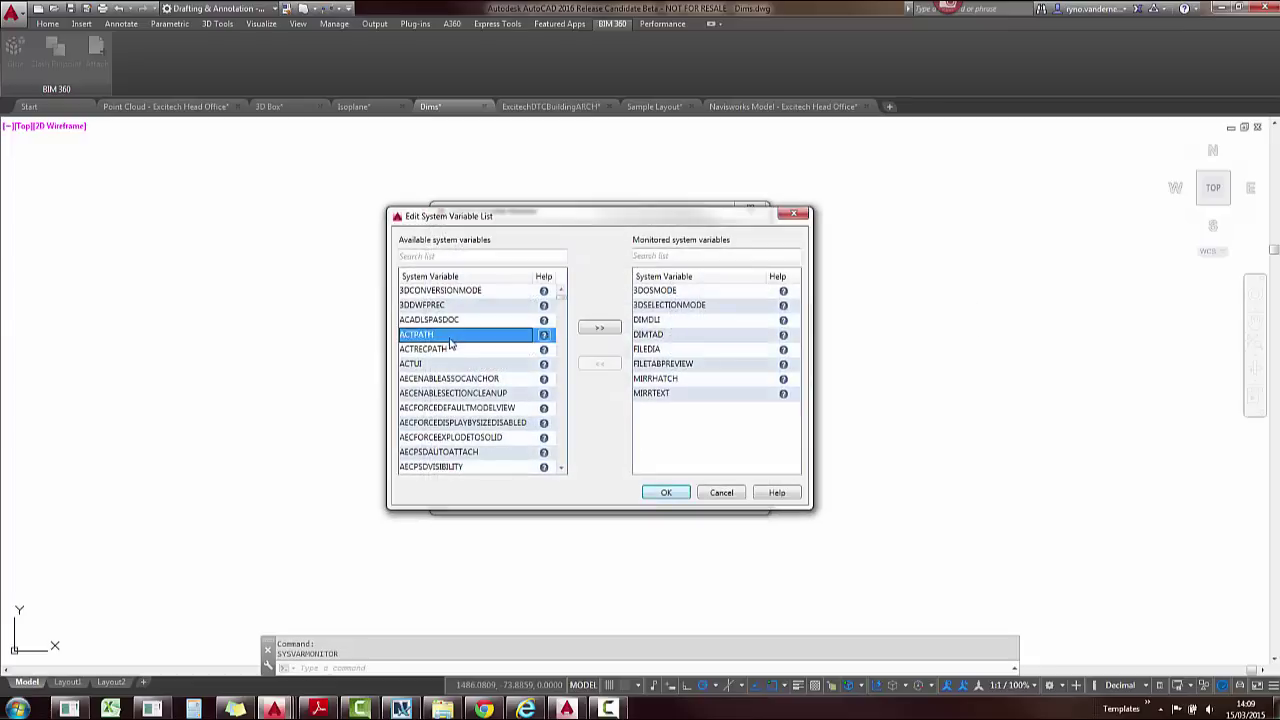
left_click(588, 328)
left_click(665, 492)
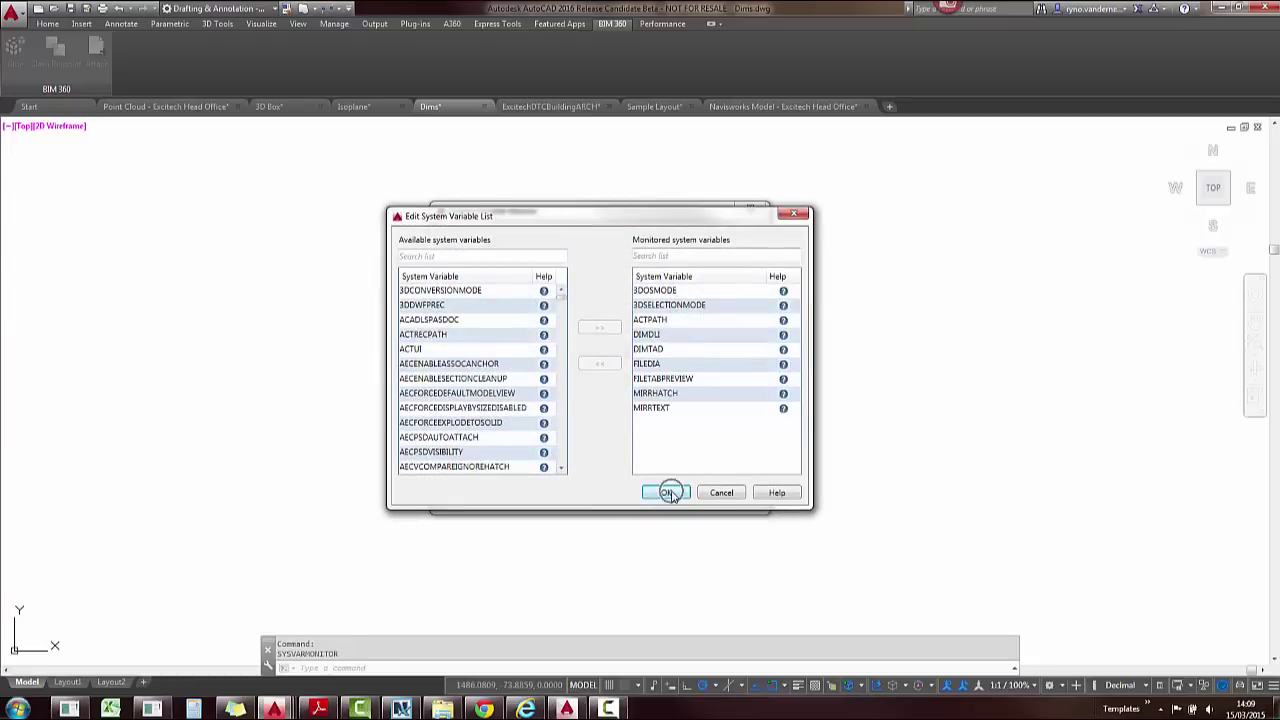